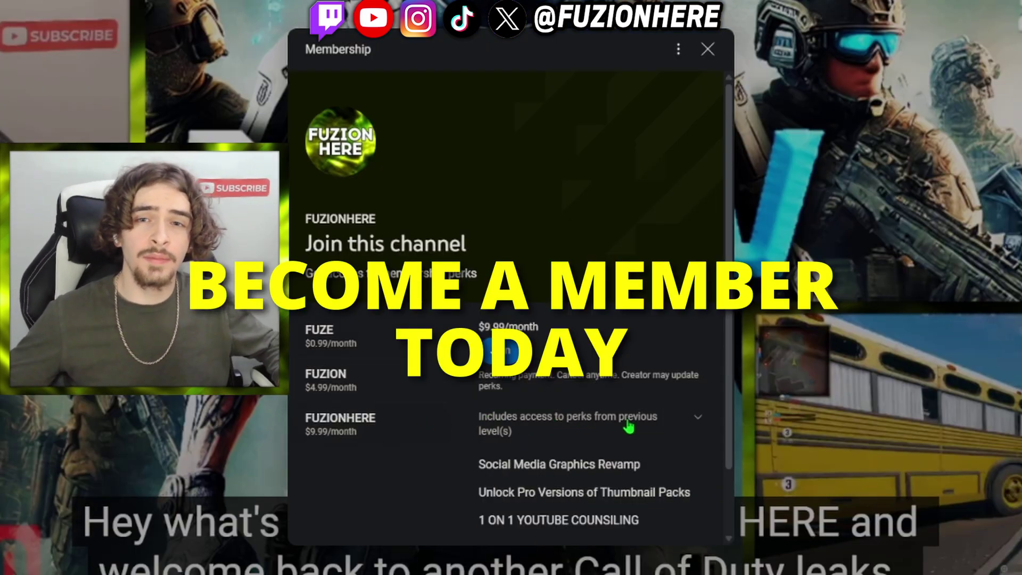
# Step: Expand the full perk descriptions in the YouTube channel membership dialog
pyautogui.scroll(-3, 669, 445)
pyautogui.click(566, 477)
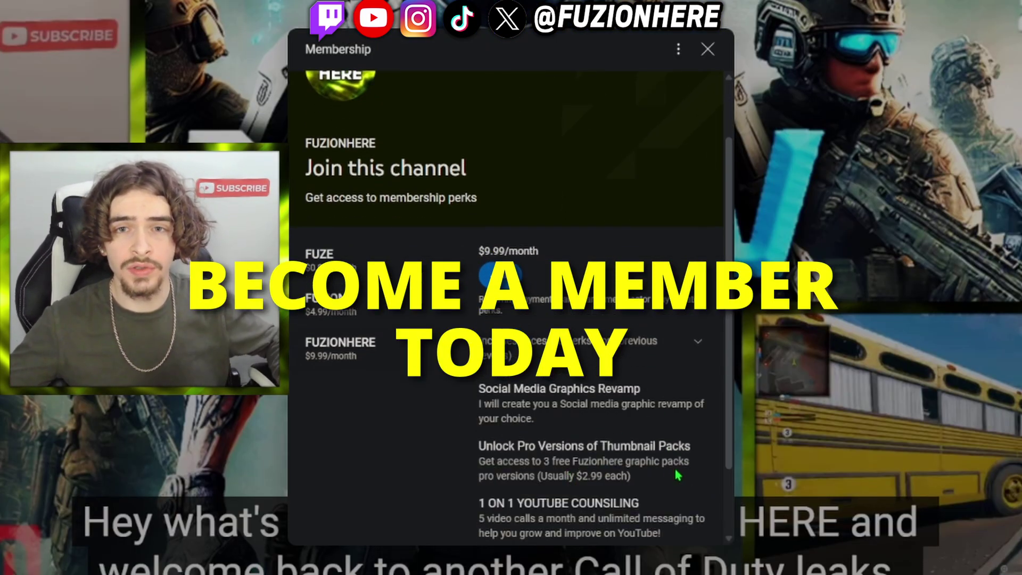
pyautogui.scroll(-3, 677, 476)
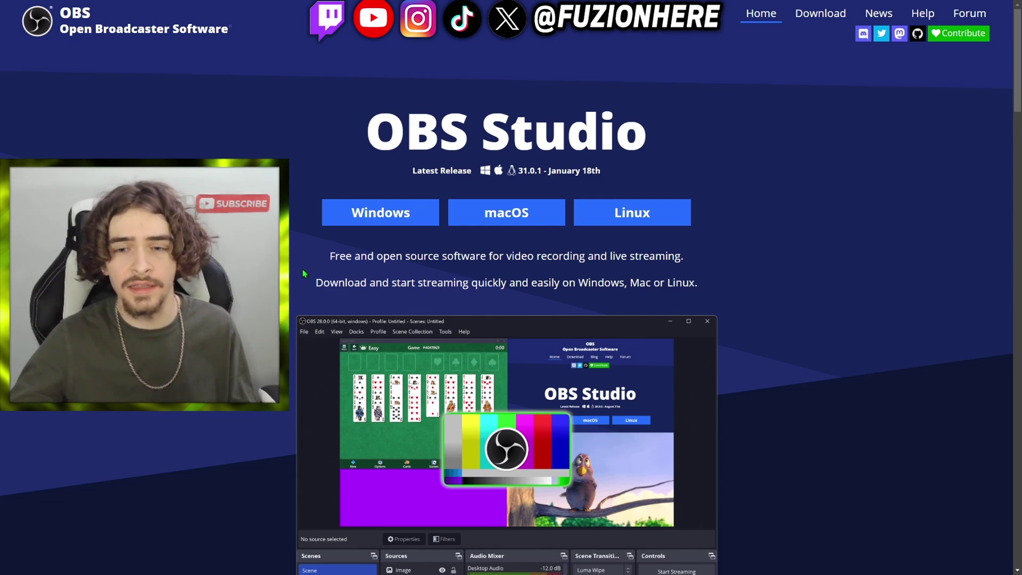
# Step: Start the OBS Studio download for Windows from the OBS website
pyautogui.click(387, 223)
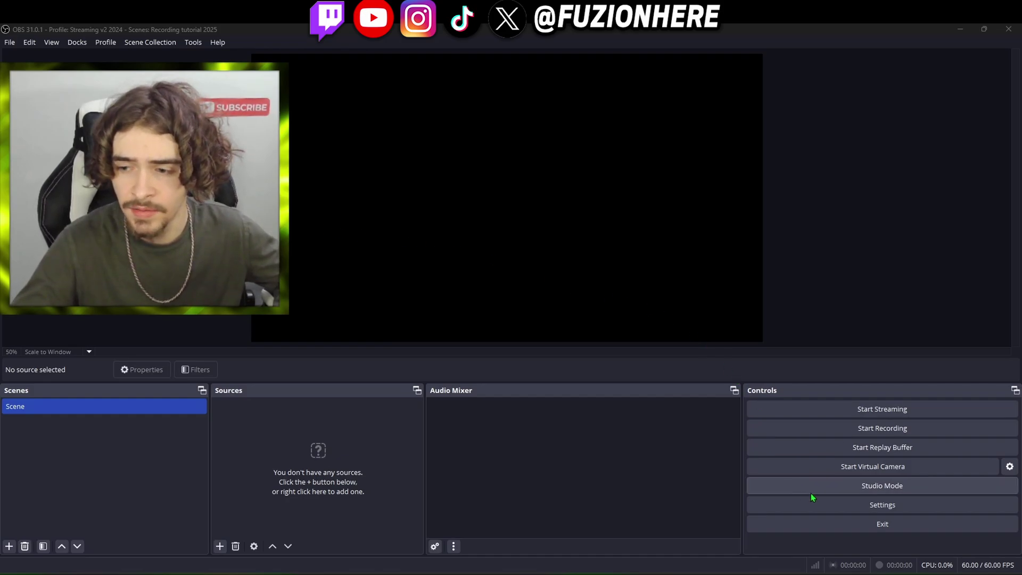
# Step: In OBS Settings, preview the Light interface style, then revert to Default
pyautogui.click(913, 504)
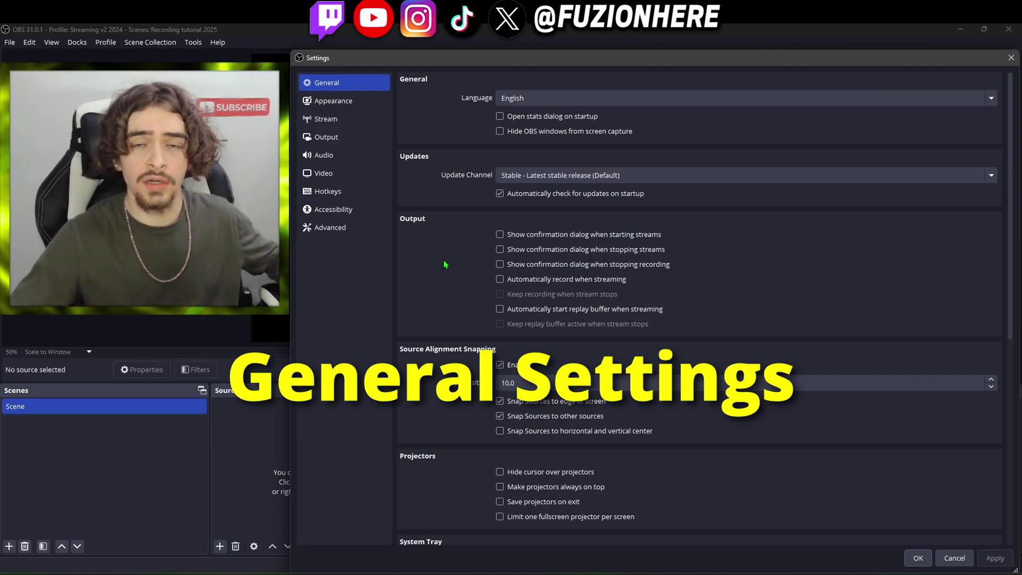
pyautogui.click(344, 101)
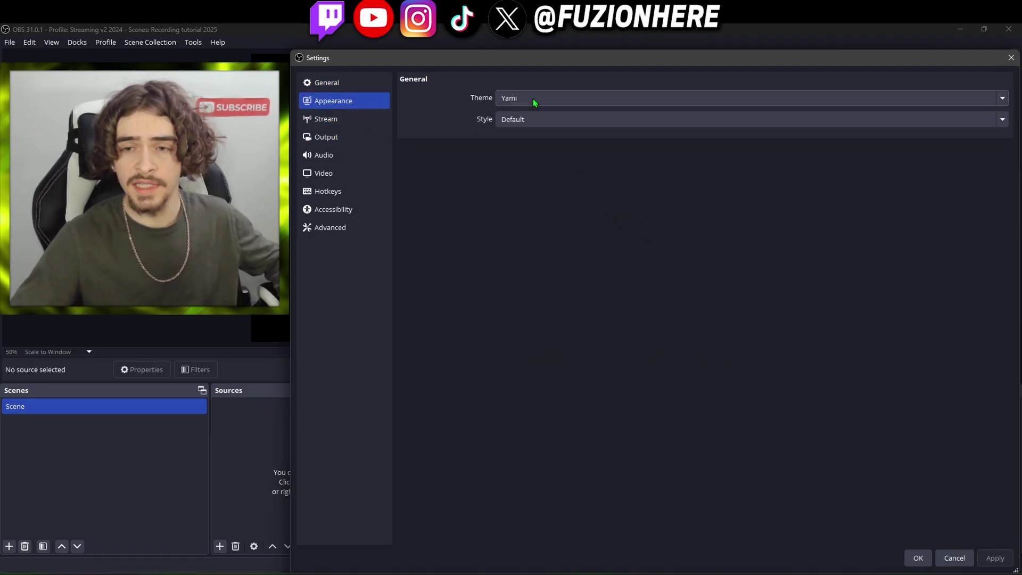
pyautogui.click(520, 119)
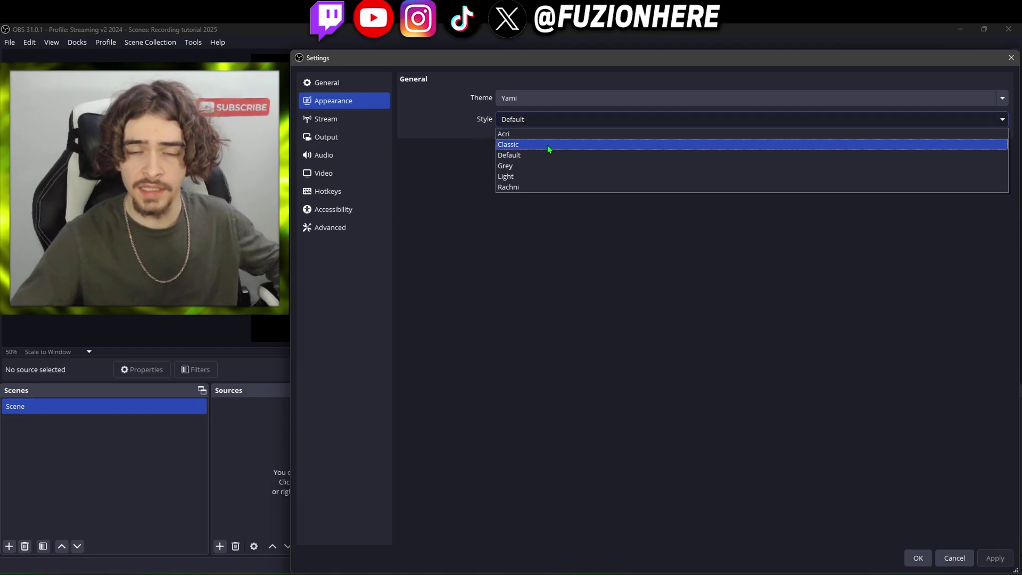
pyautogui.click(542, 177)
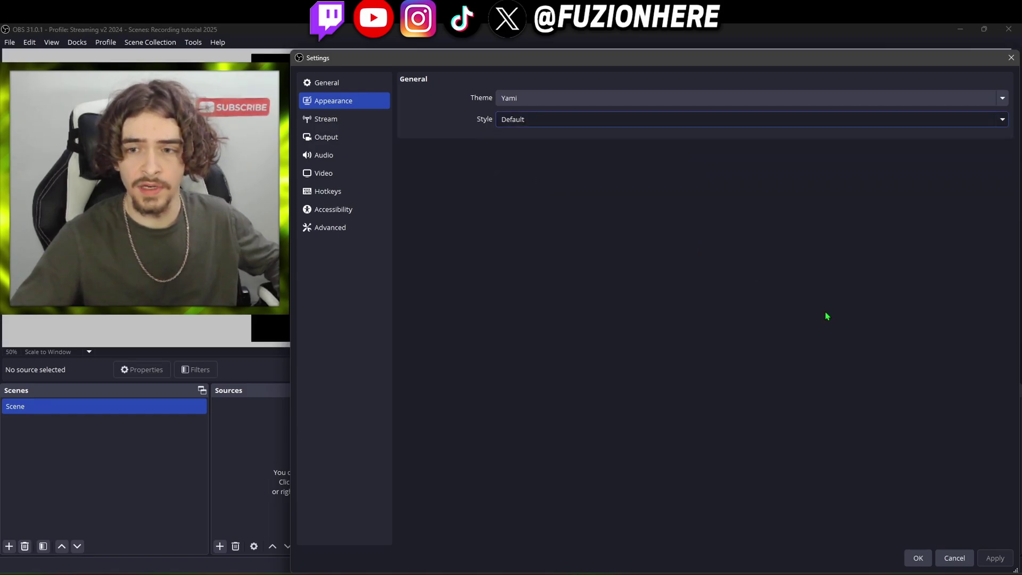
pyautogui.click(525, 123)
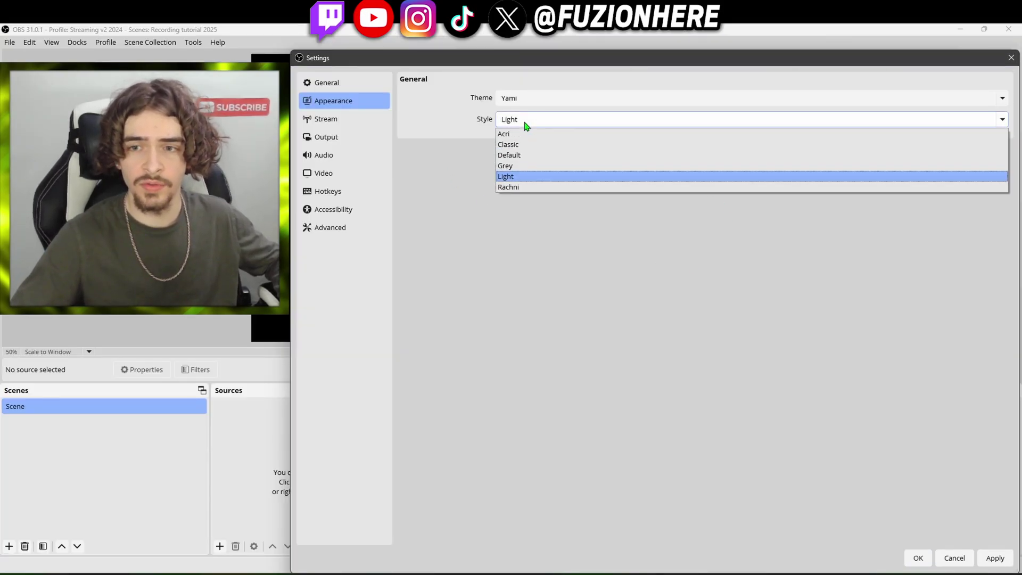
pyautogui.click(520, 154)
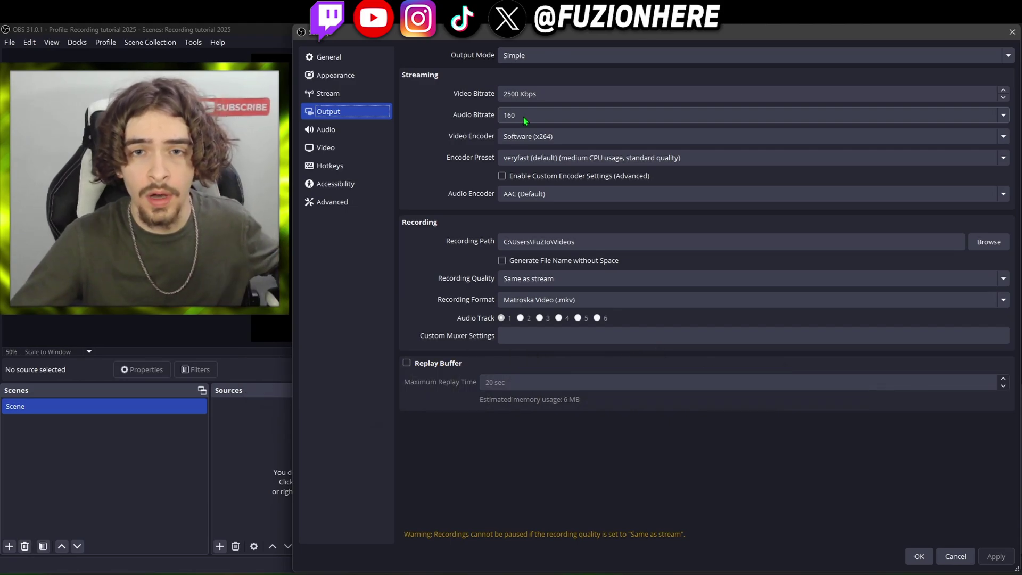
# Step: Switch the Output Mode from Simple to Advanced
pyautogui.click(531, 56)
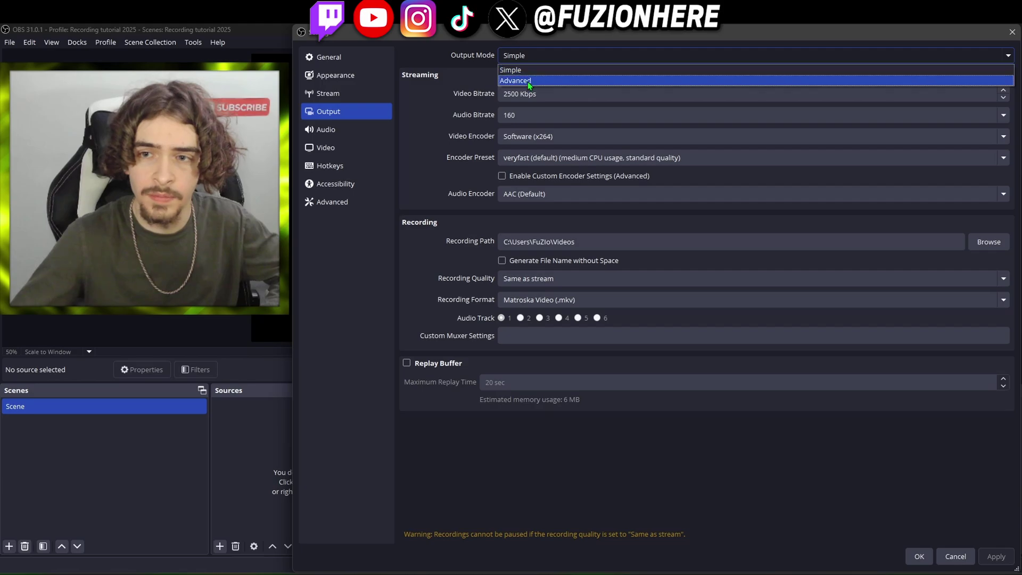
pyautogui.click(524, 82)
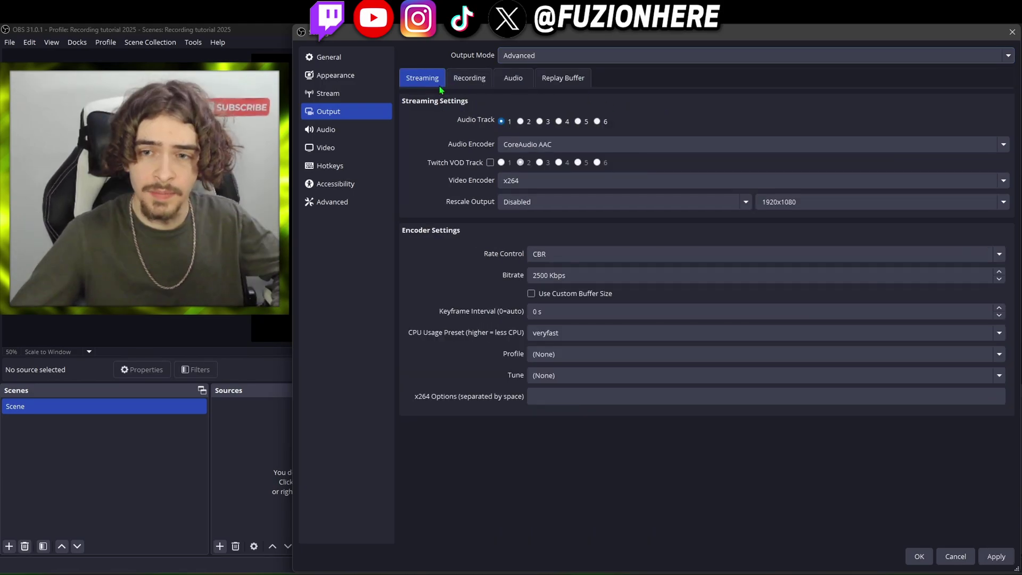
# Step: Set the recording format to MPEG-4 (.mp4) after briefly trying QuickTime (.mov)
pyautogui.click(467, 82)
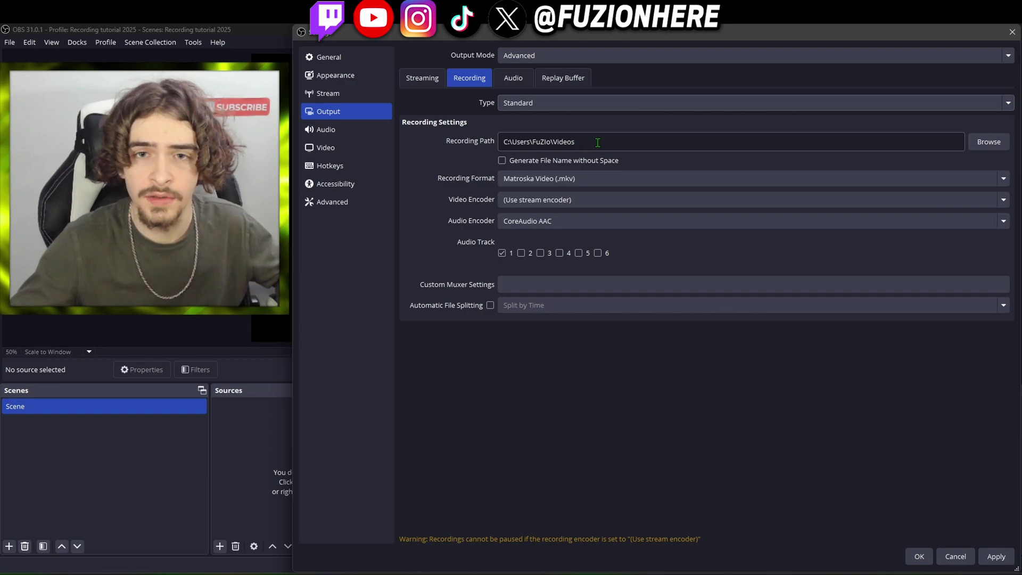
pyautogui.click(539, 181)
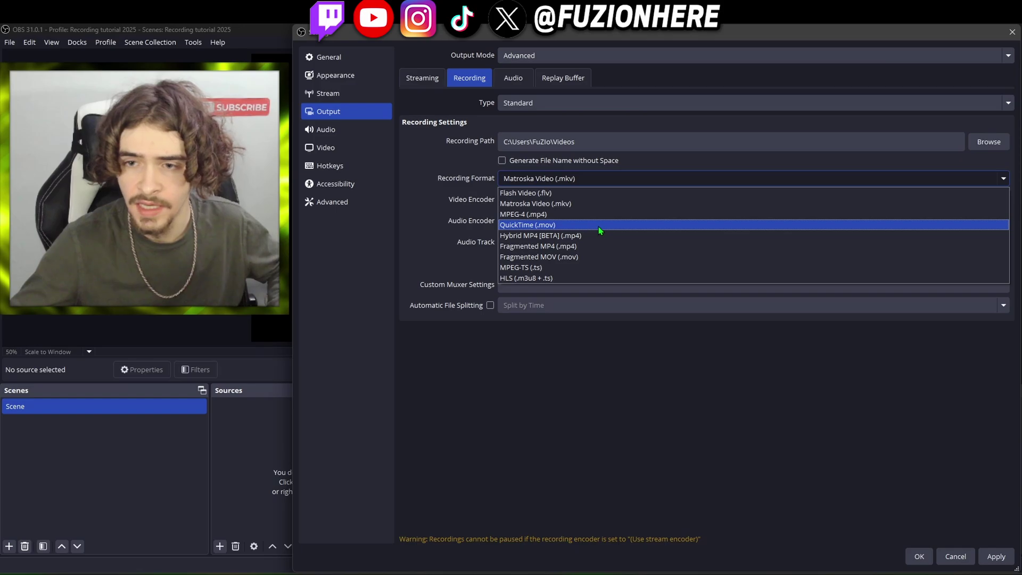
pyautogui.click(557, 217)
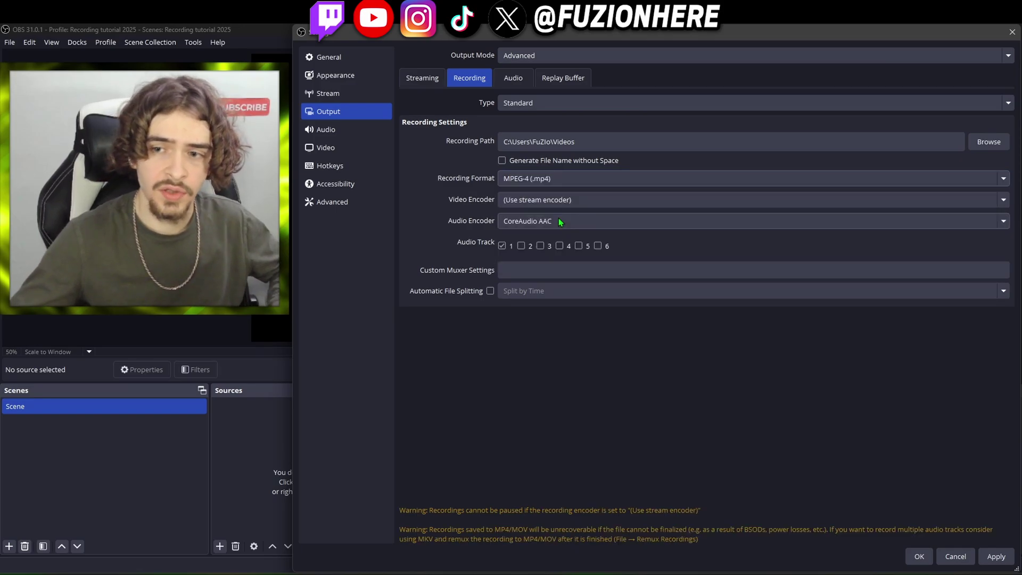
pyautogui.click(604, 180)
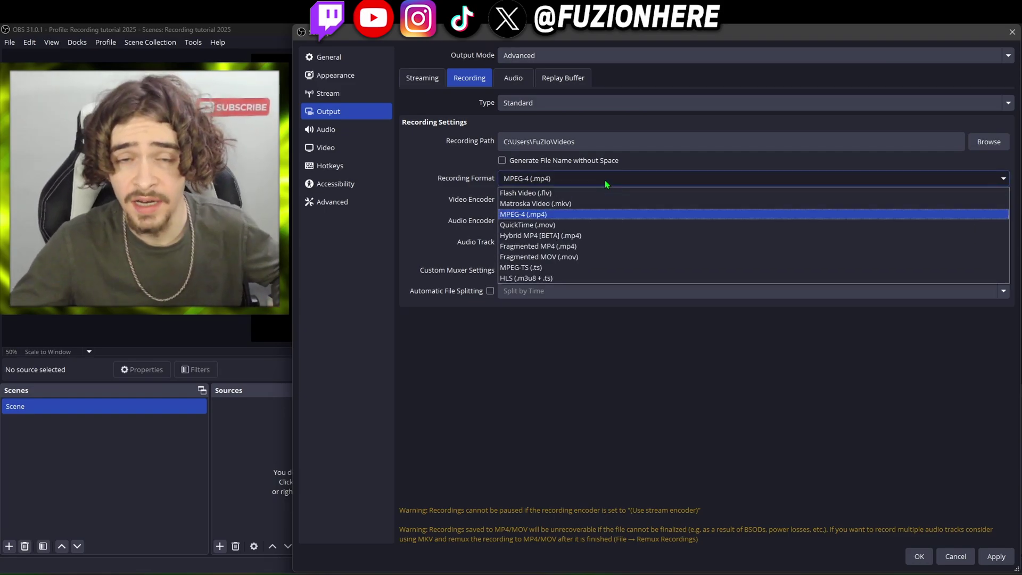
pyautogui.click(586, 225)
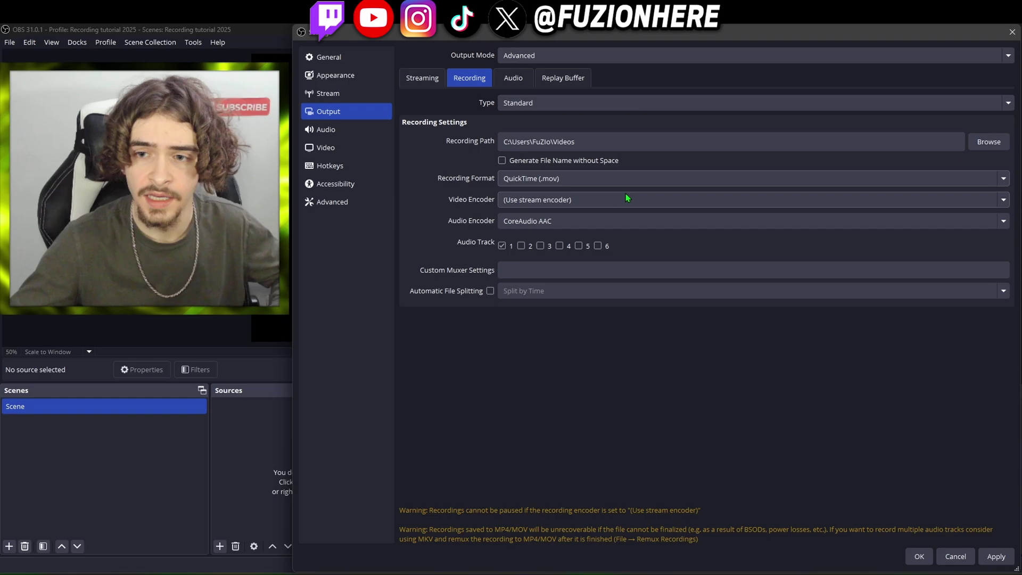
pyautogui.click(581, 180)
pyautogui.click(564, 215)
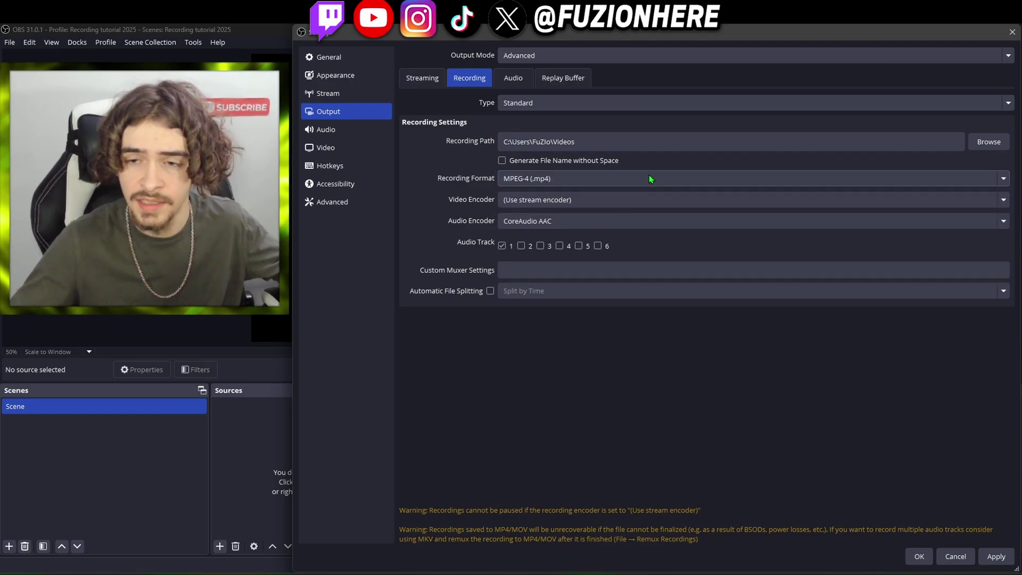
# Step: Choose x264 as the recording video encoder
pyautogui.click(547, 202)
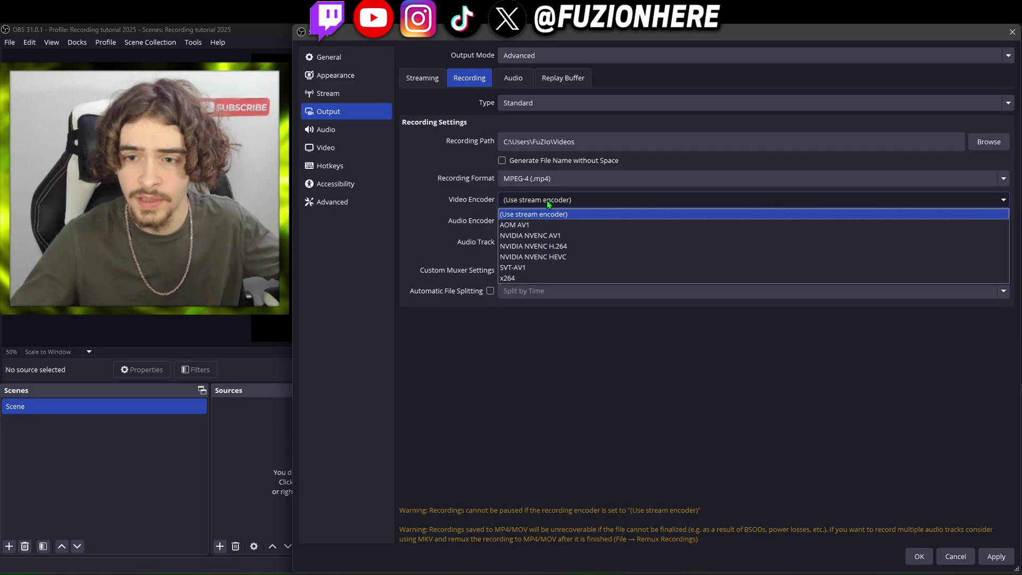
pyautogui.press('End')
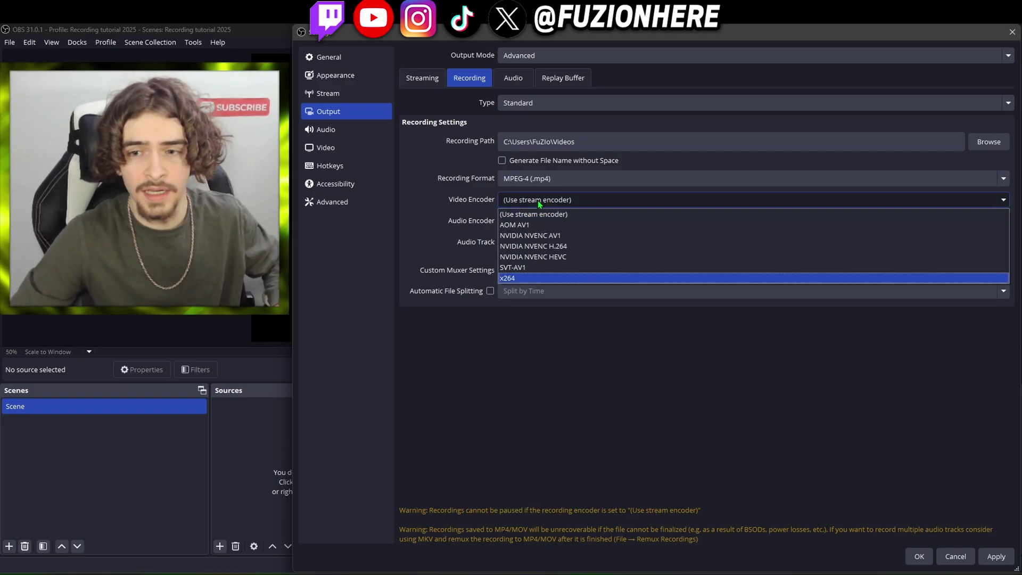
pyautogui.click(525, 277)
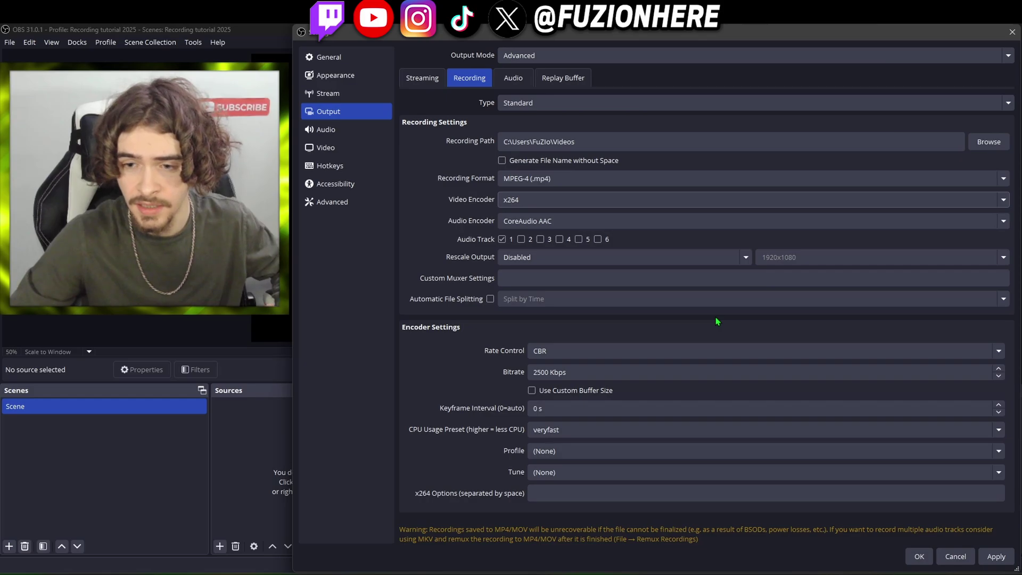
# Step: Switch the recording video encoder from x264 to NVIDIA NVENC HEVC
pyautogui.click(526, 200)
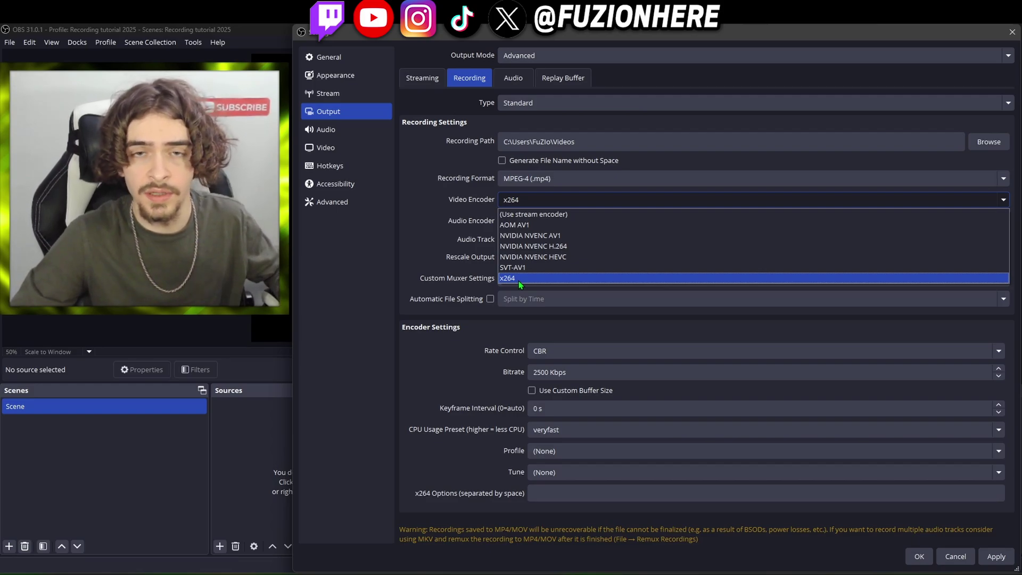
pyautogui.click(560, 258)
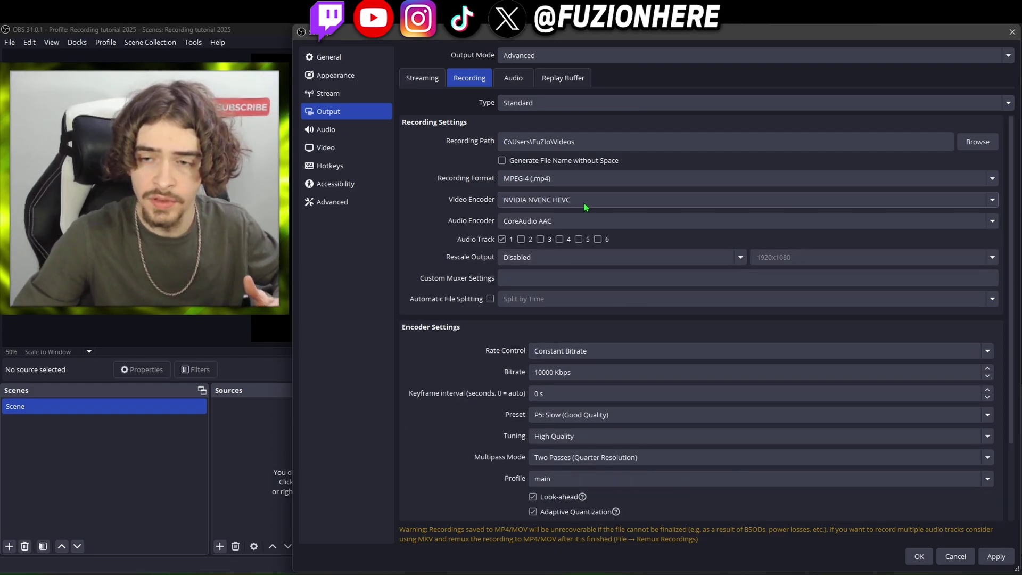
pyautogui.click(551, 204)
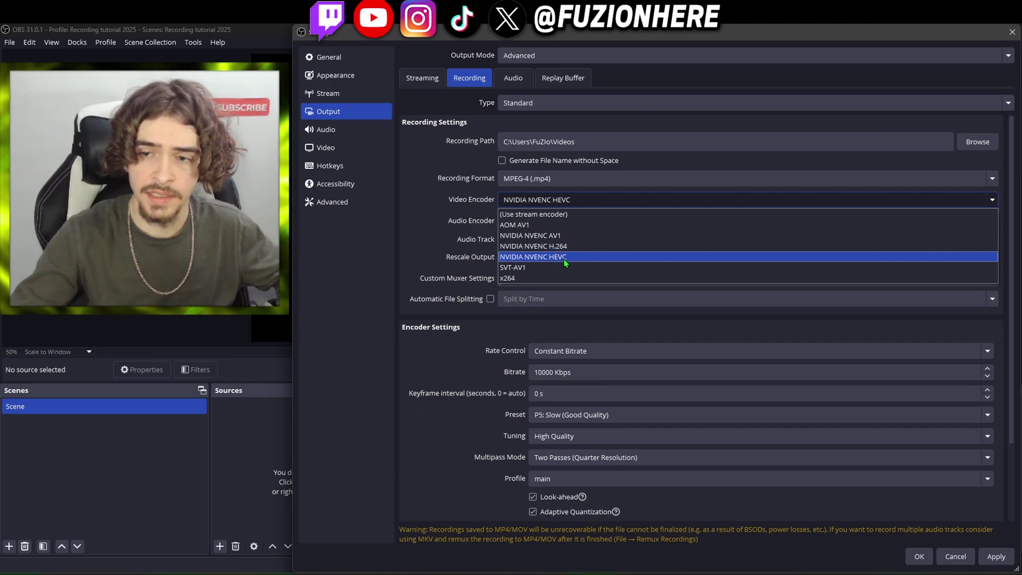
pyautogui.click(563, 257)
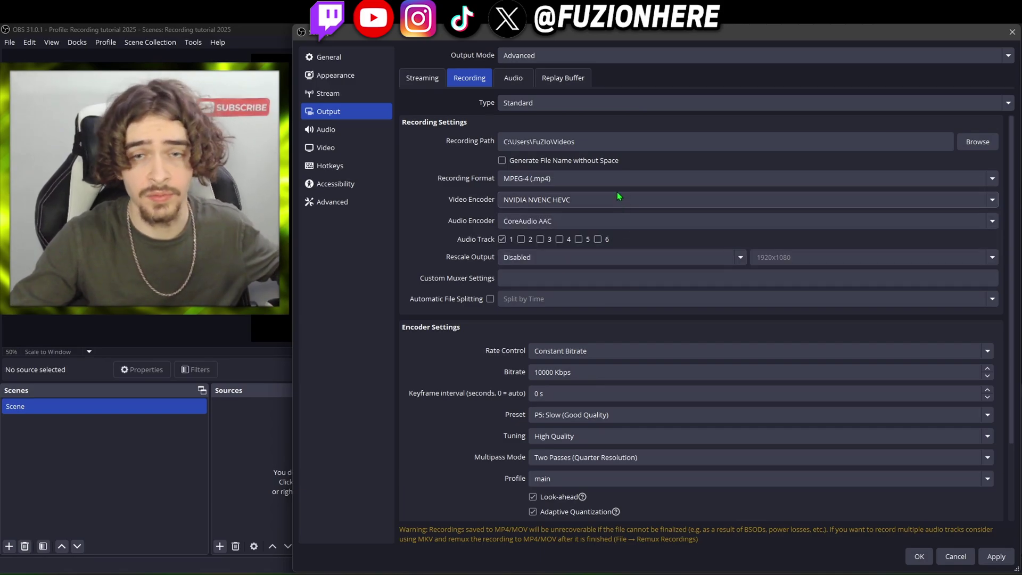
pyautogui.scroll(2, 617, 197)
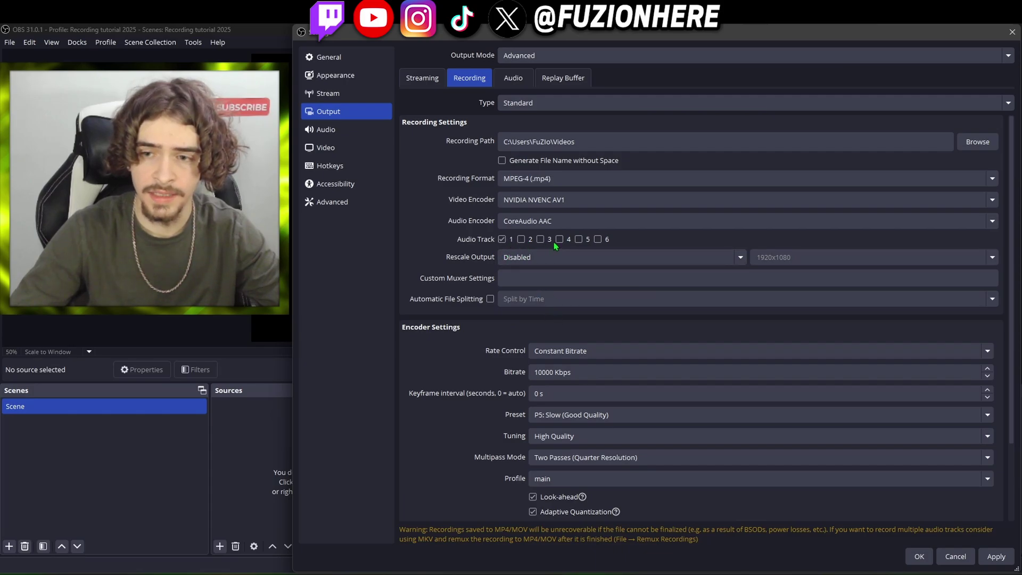
pyautogui.click(521, 239)
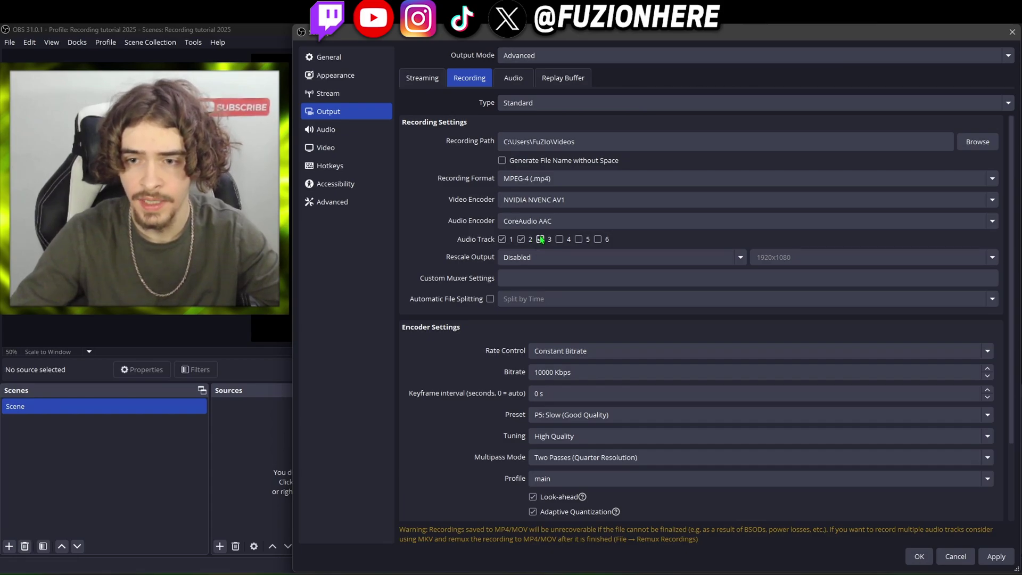
pyautogui.click(540, 239)
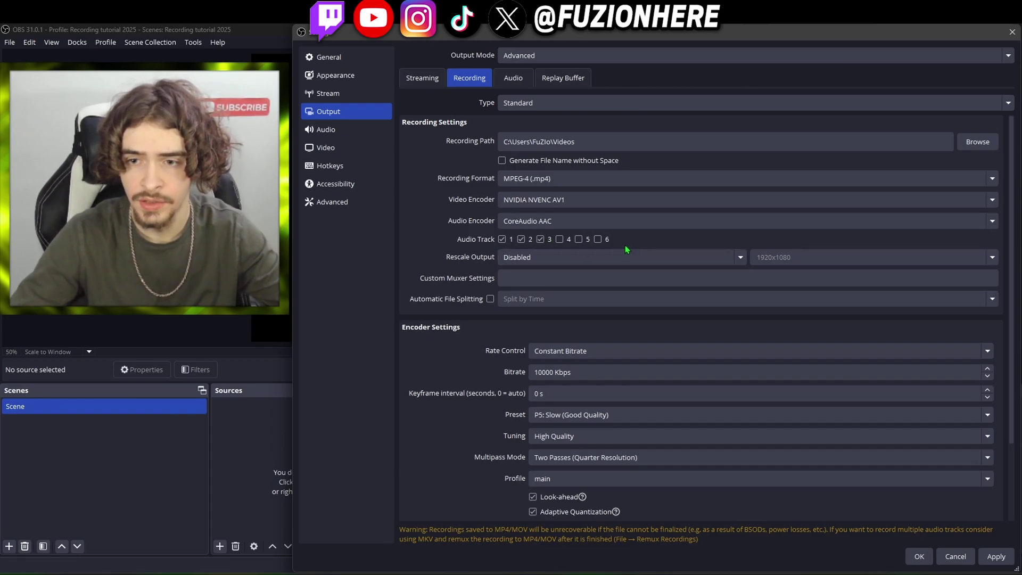
pyautogui.click(554, 260)
pyautogui.click(682, 263)
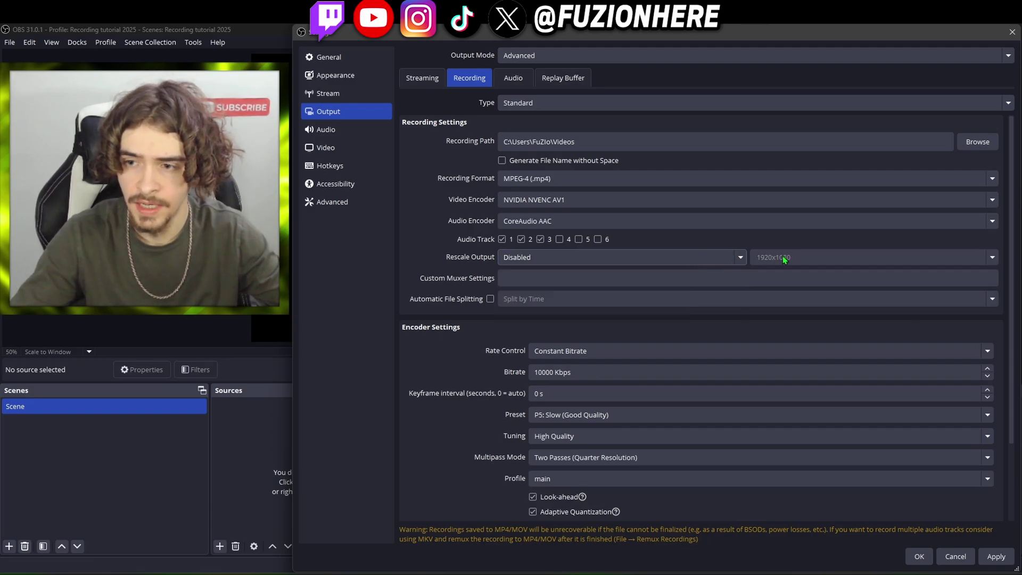
pyautogui.click(586, 257)
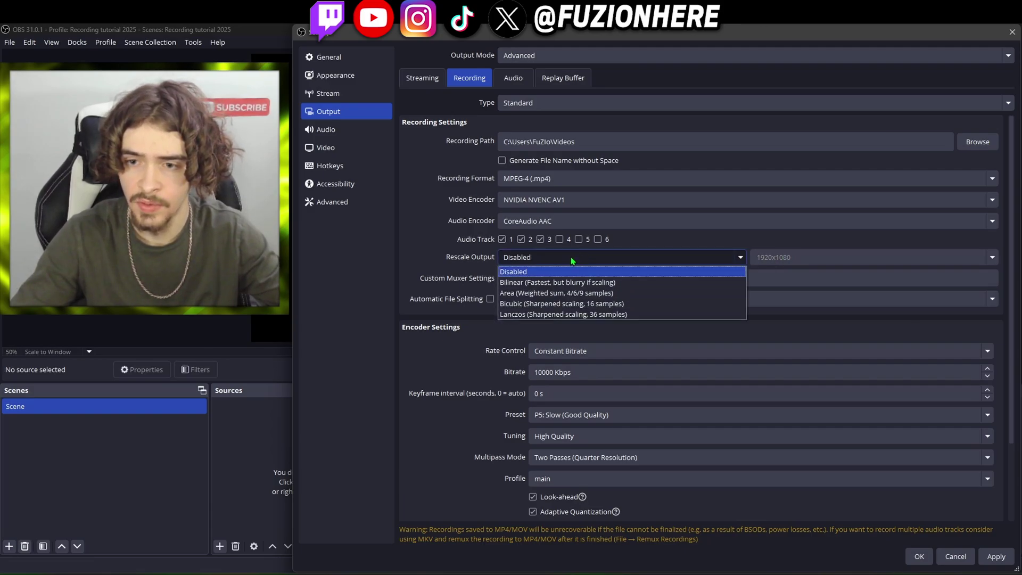
pyautogui.click(598, 259)
pyautogui.scroll(-1, 595, 288)
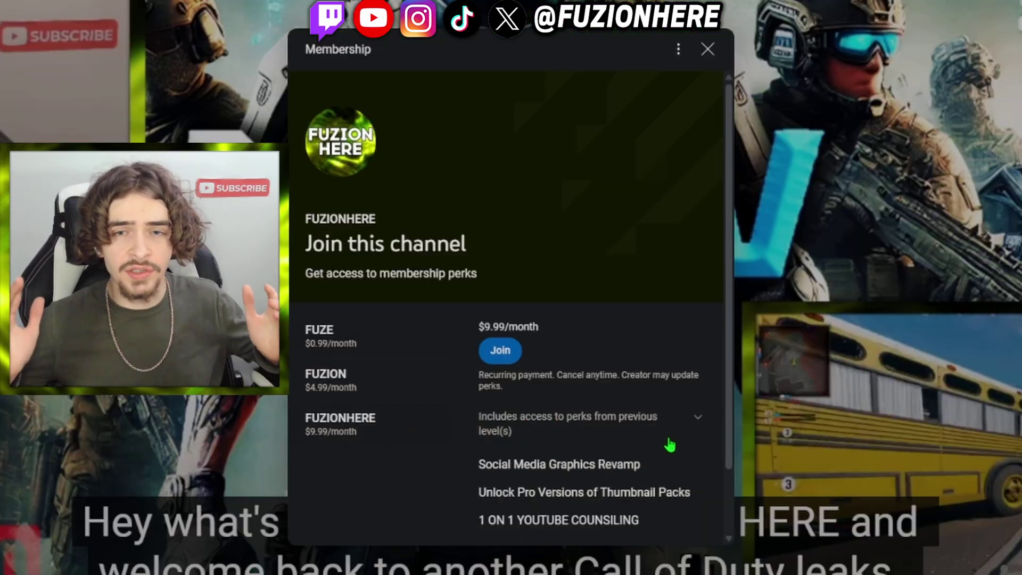
# Step: Like the video and view the $9.99 membership tier's perks
pyautogui.scroll(-1, 669, 447)
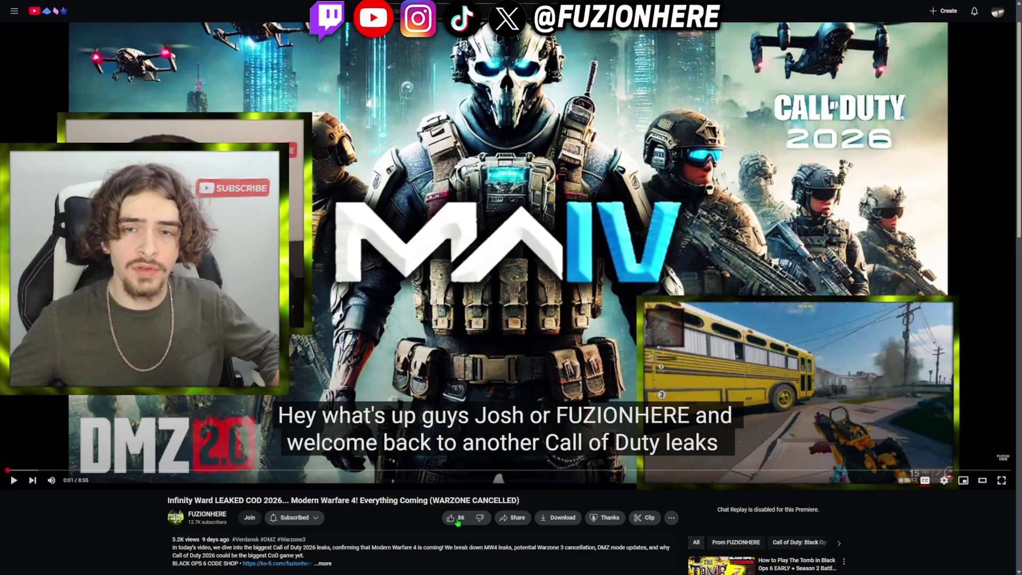
pyautogui.click(457, 521)
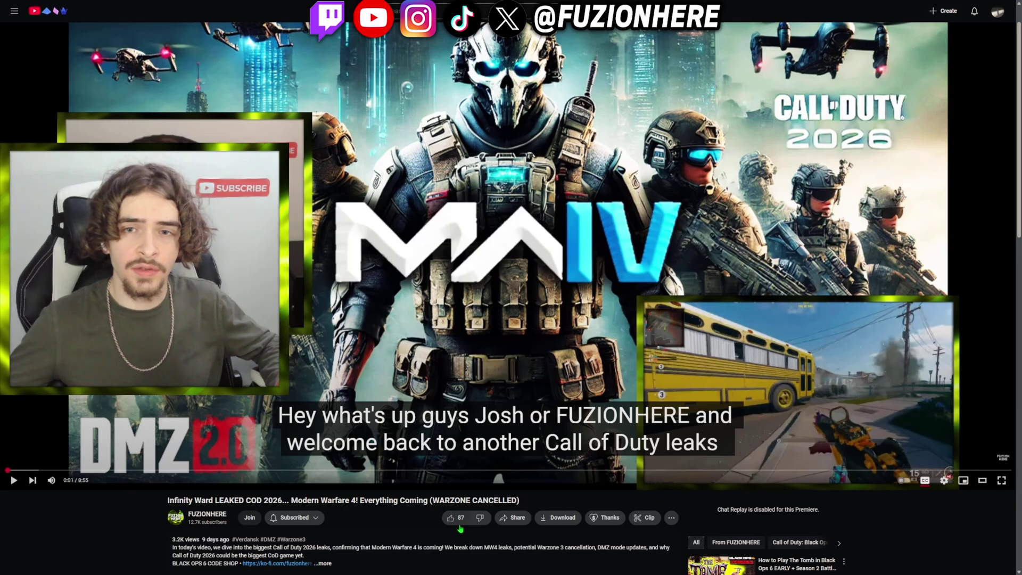
pyautogui.click(250, 518)
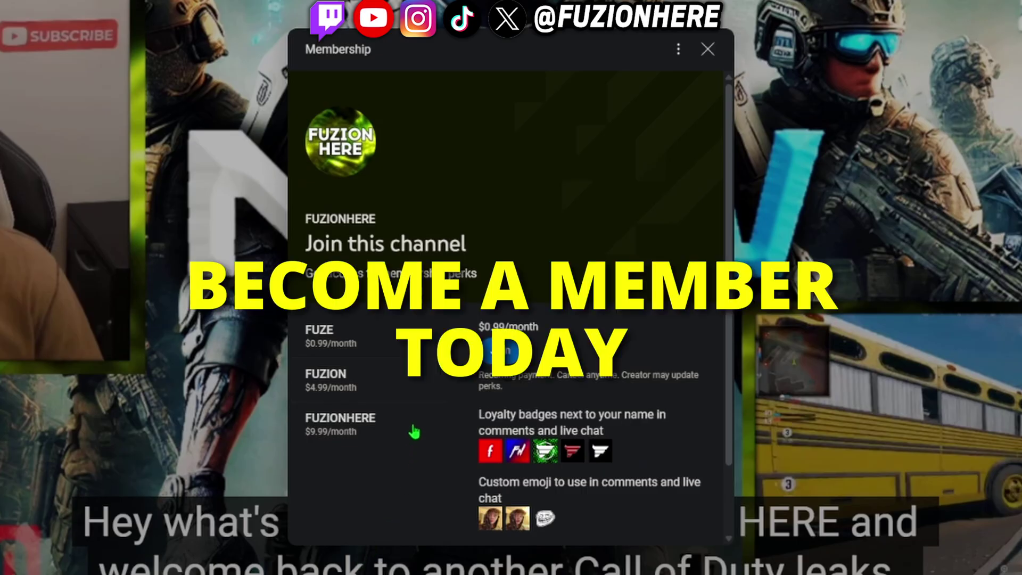
pyautogui.click(414, 432)
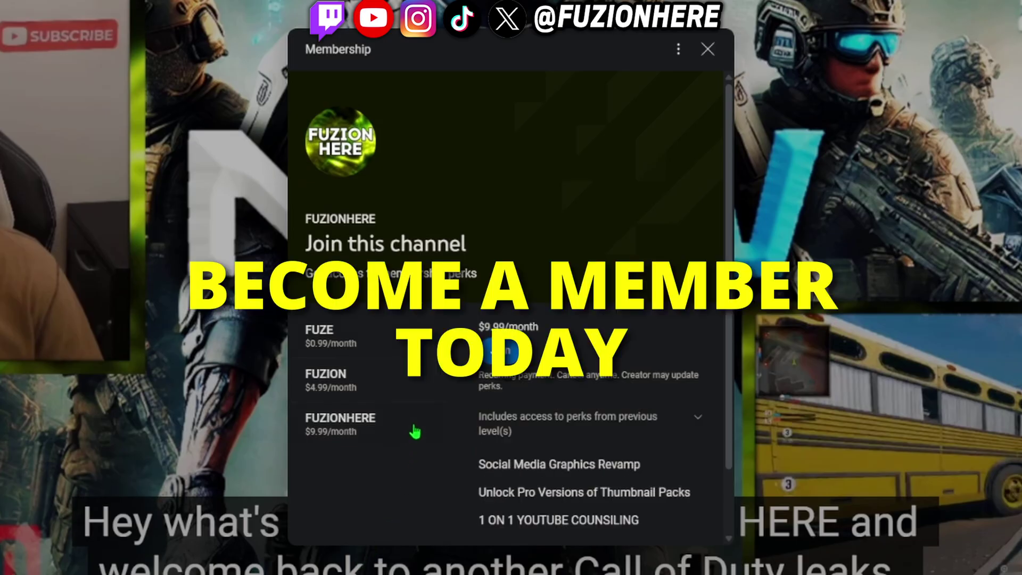
# Step: Expand the perk descriptions and highlight the one-on-one counselling perk text
pyautogui.scroll(-1, 668, 445)
pyautogui.click(569, 474)
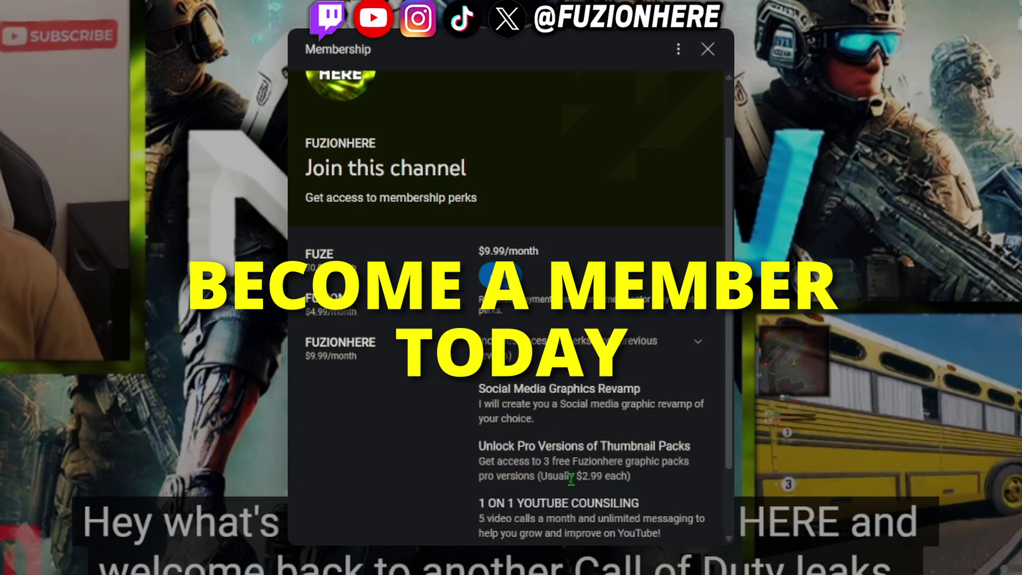
pyautogui.scroll(-2, 675, 468)
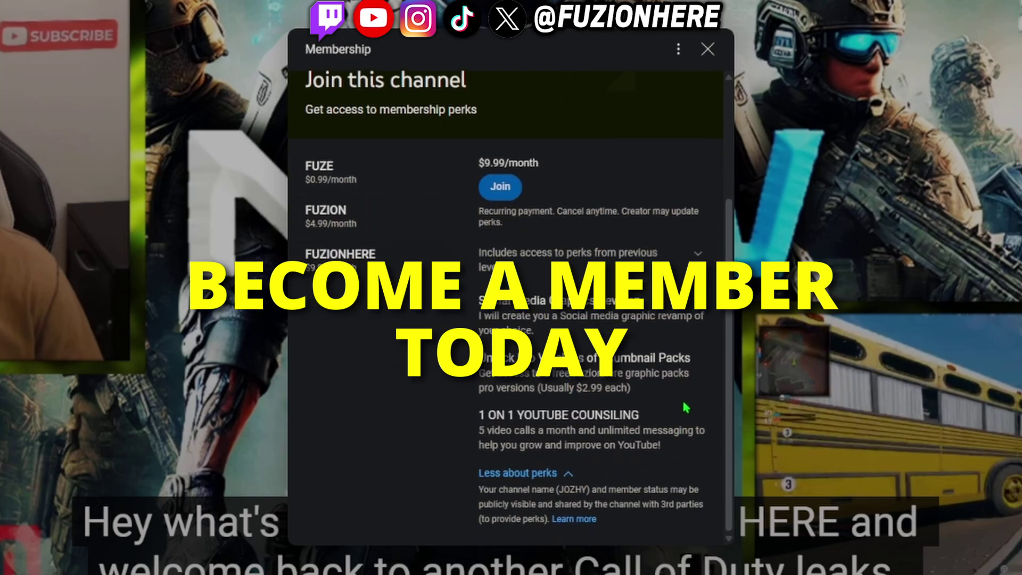
pyautogui.moveTo(480, 418); pyautogui.dragTo(620, 432)
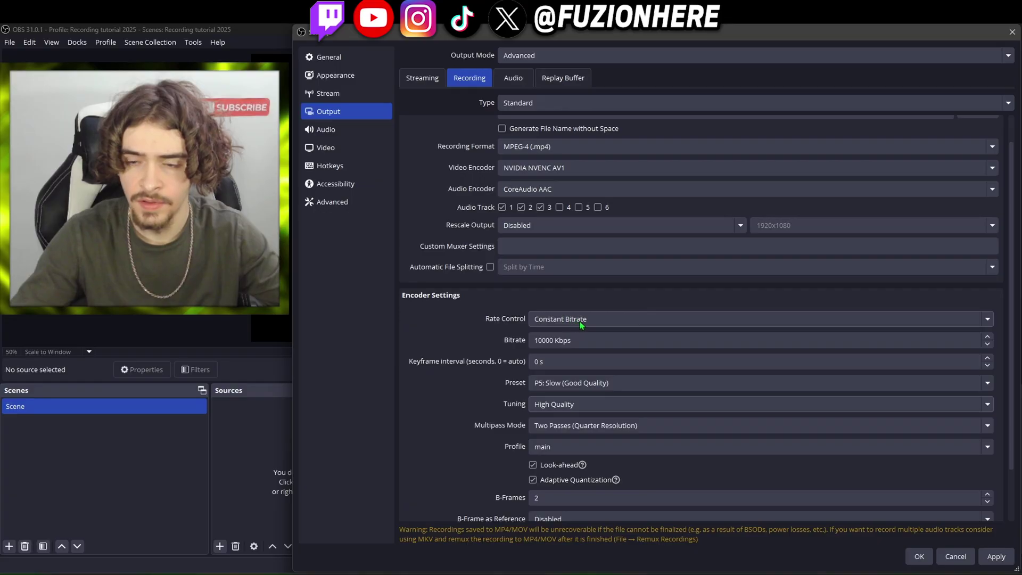
# Step: Keep rate control at Constant Bitrate after briefly trying Variable Bitrate
pyautogui.click(580, 321)
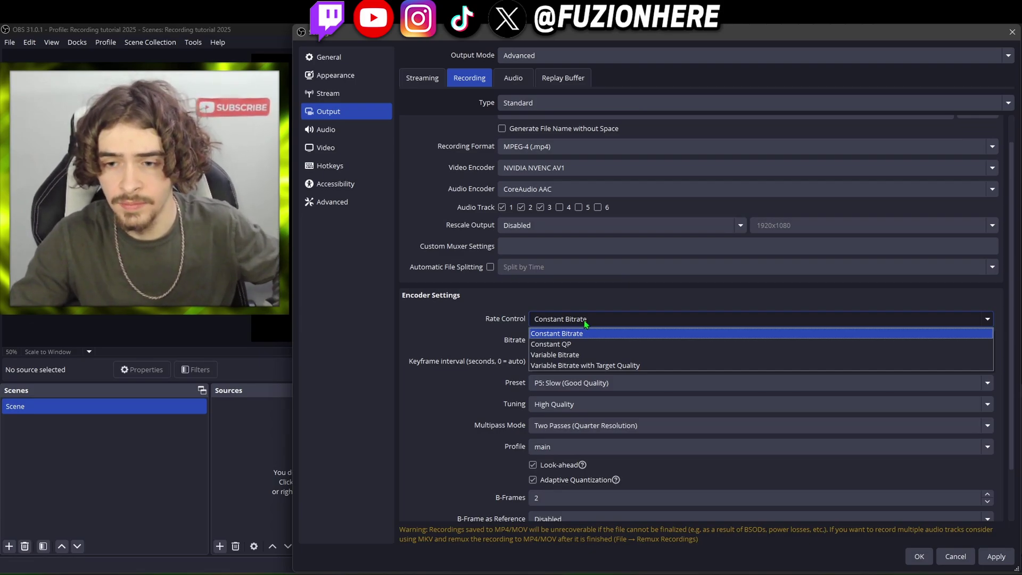
pyautogui.click(604, 322)
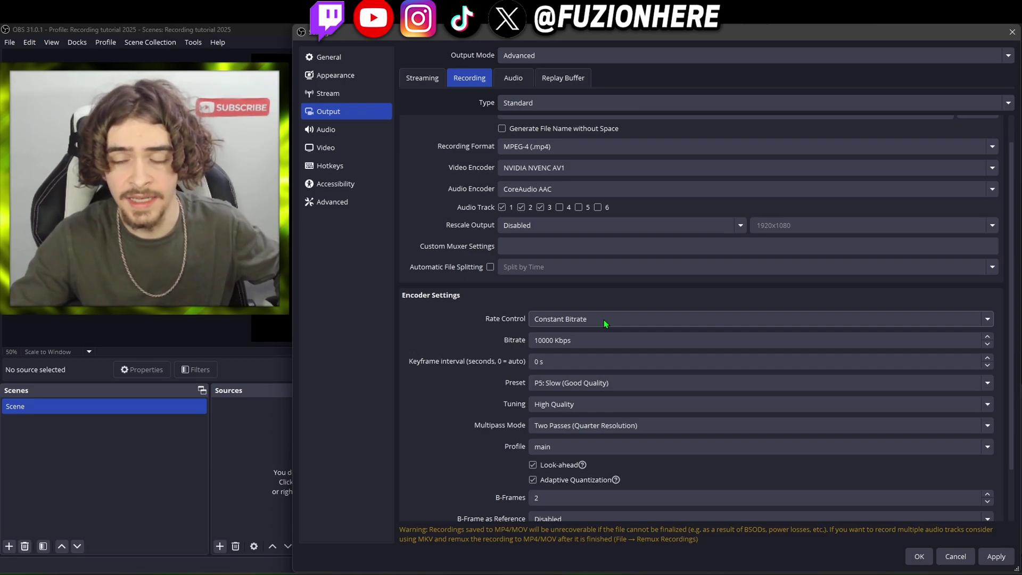
pyautogui.click(535, 341)
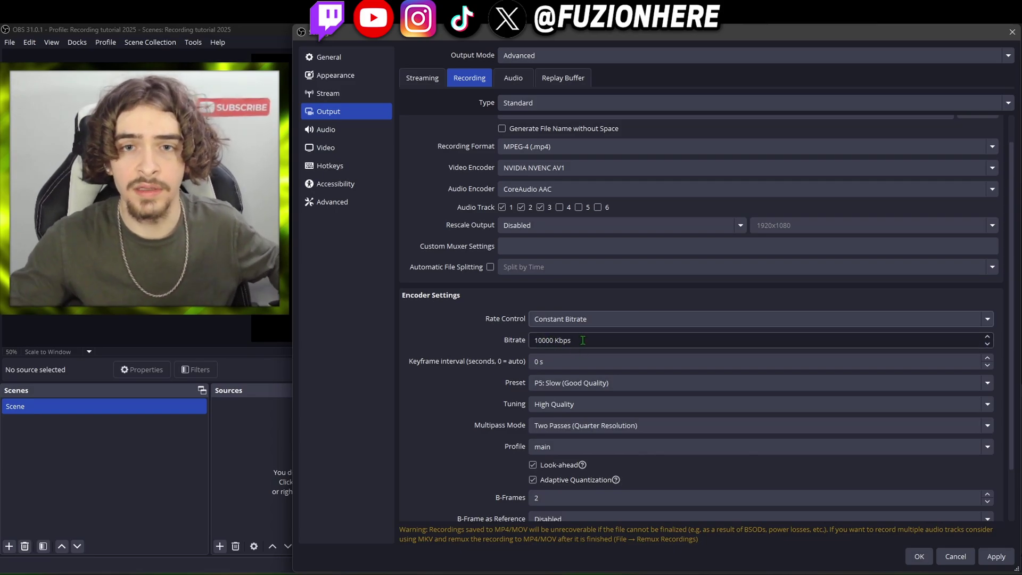
pyautogui.click(579, 320)
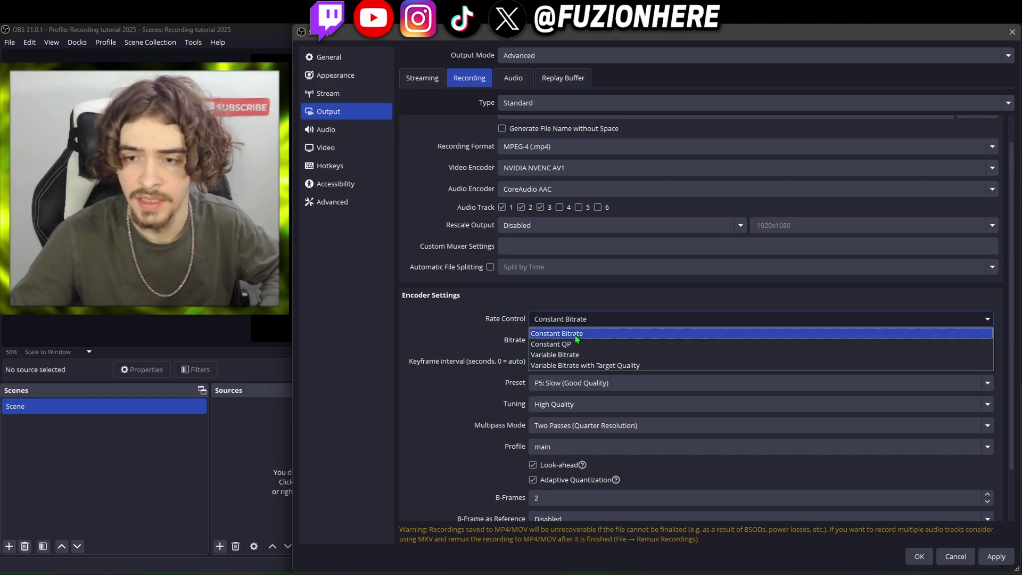
pyautogui.click(574, 355)
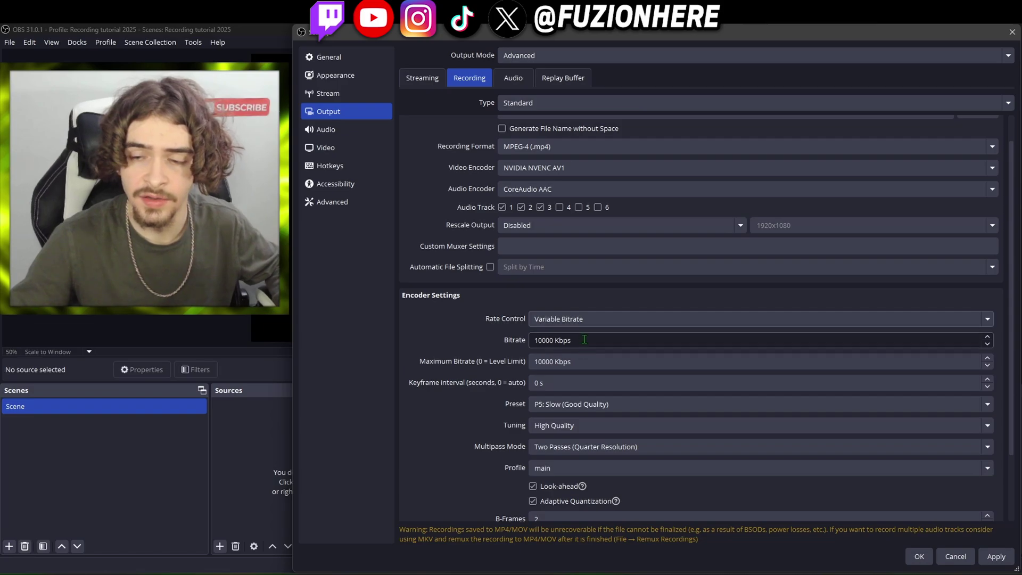
pyautogui.press('Up')
pyautogui.press('Up')
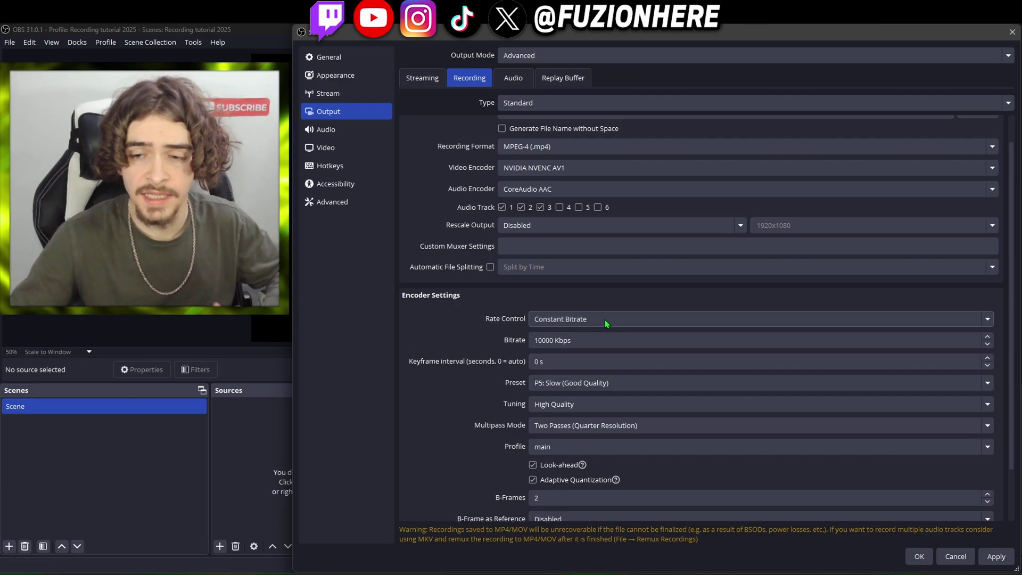
# Step: Change the recording bitrate to 15000 Kbps and raise the keyframe interval to 2 s
pyautogui.click(537, 338)
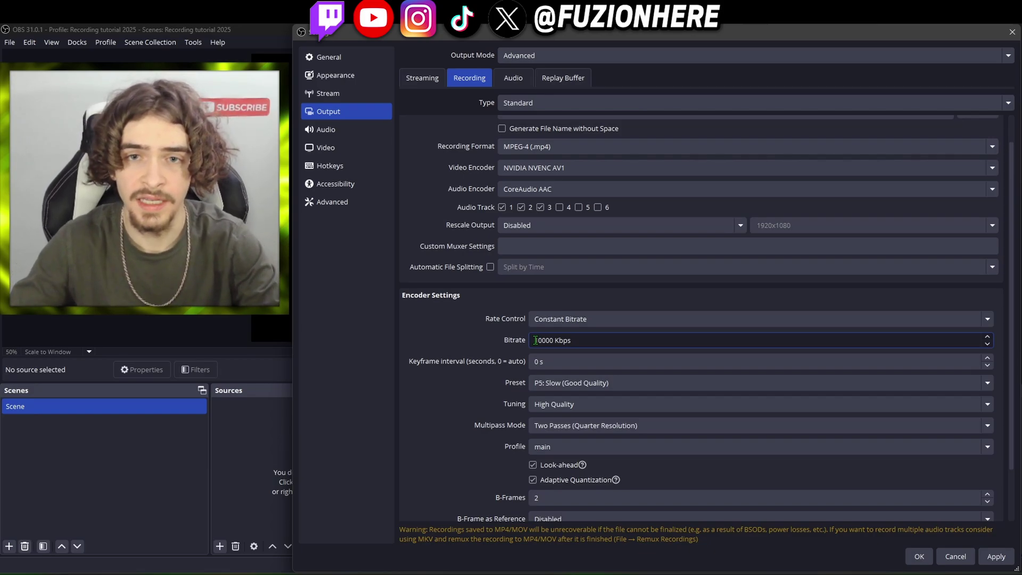
pyautogui.press('Delete')
pyautogui.write('5')
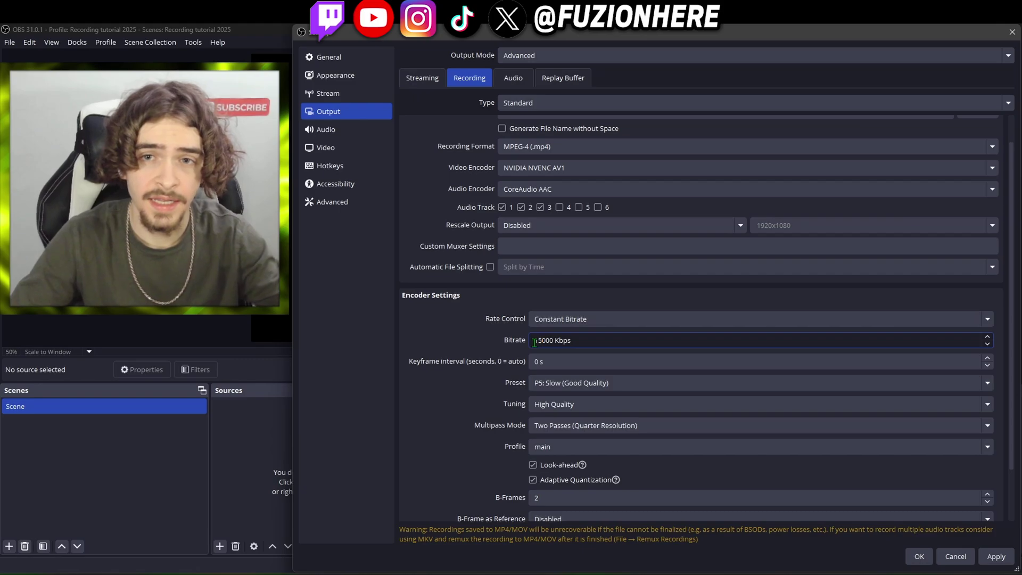
pyautogui.moveTo(535, 343); pyautogui.dragTo(553, 346)
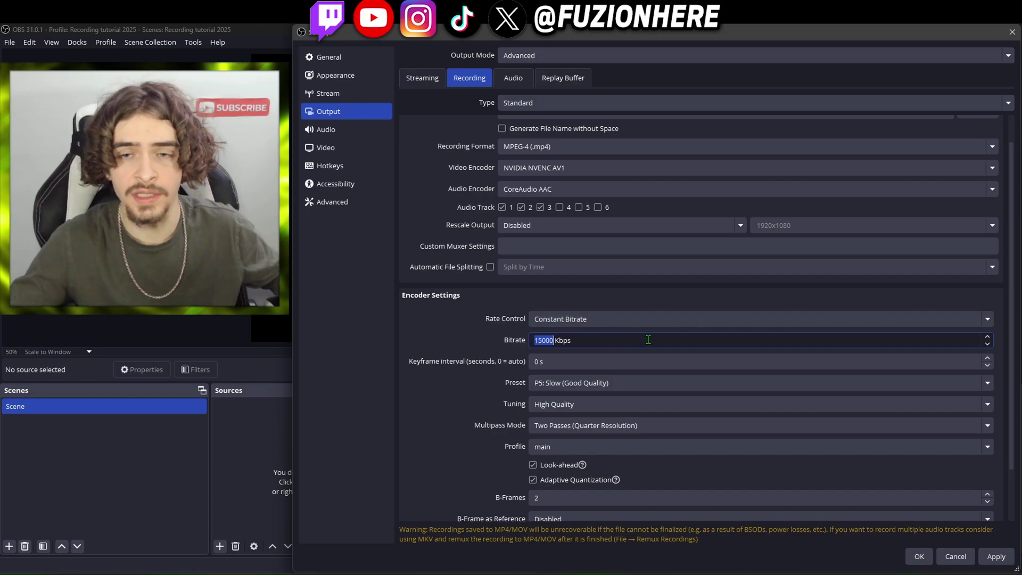
pyautogui.tripleClick(602, 341)
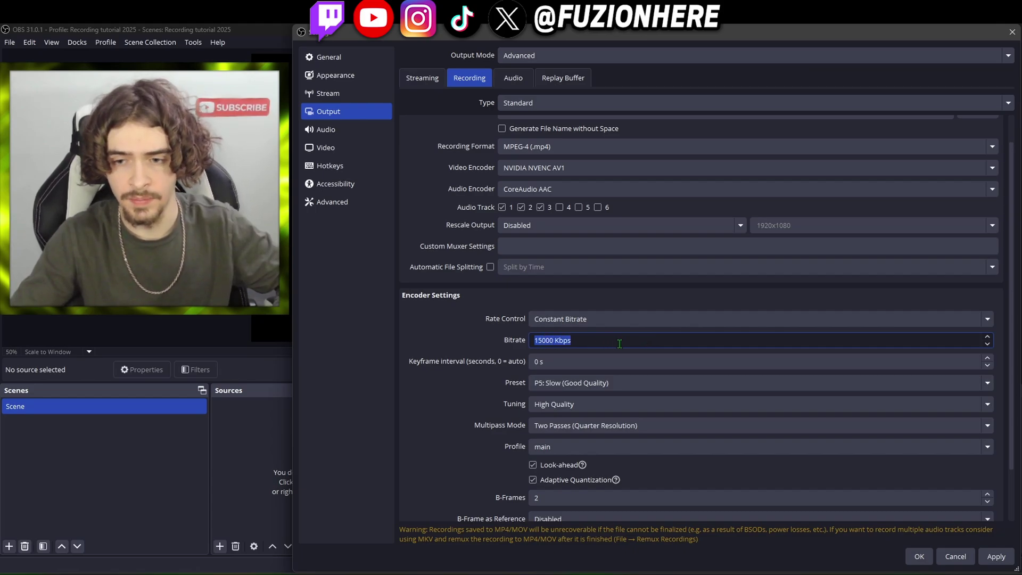
pyautogui.click(601, 343)
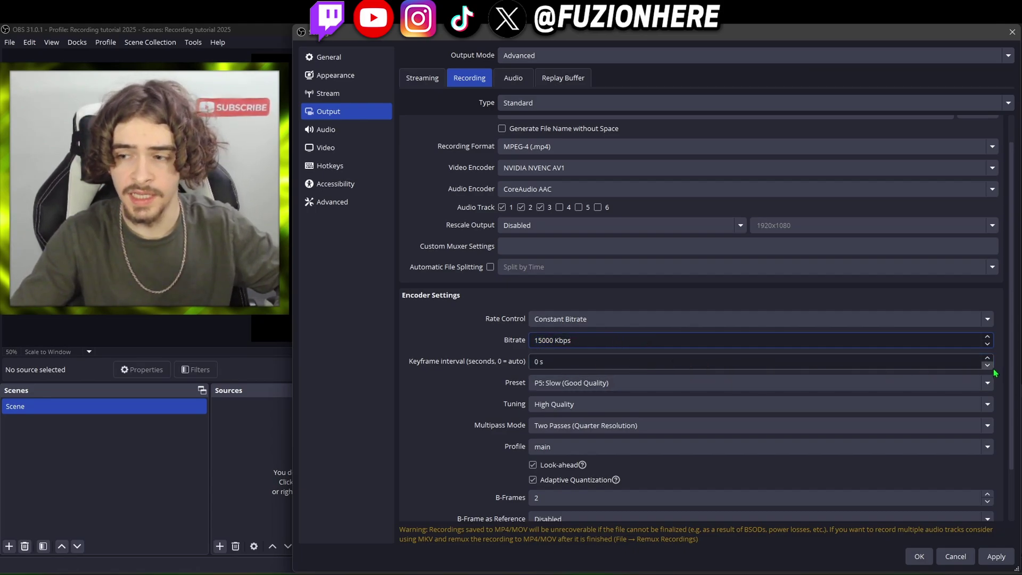
pyautogui.doubleClick(987, 358)
# Step: Set the encoder preset to P4: Medium (Medium Quality) after trying P1: Fastest
pyautogui.scroll(-1, 745, 340)
pyautogui.click(583, 321)
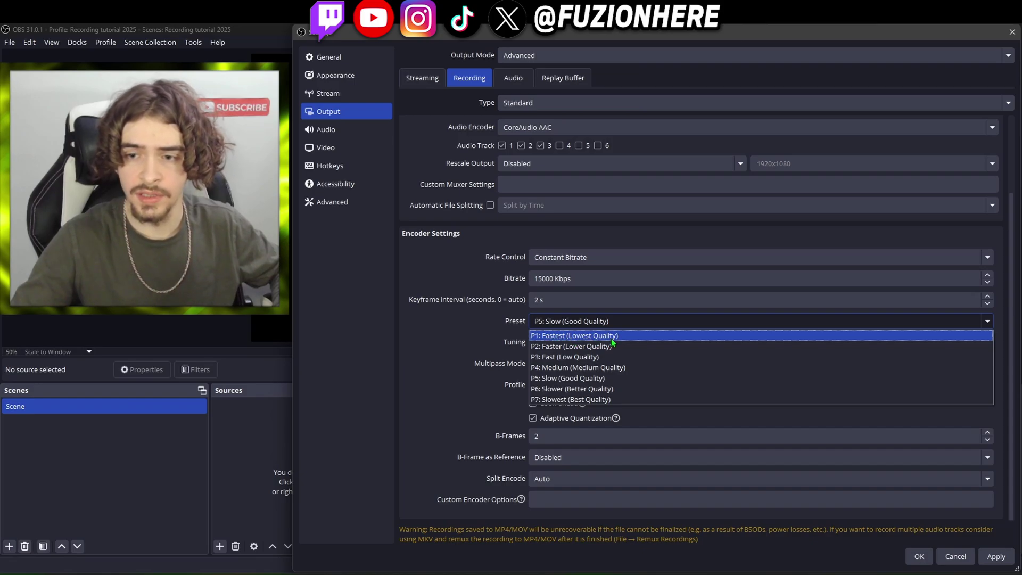
pyautogui.click(601, 336)
pyautogui.click(592, 322)
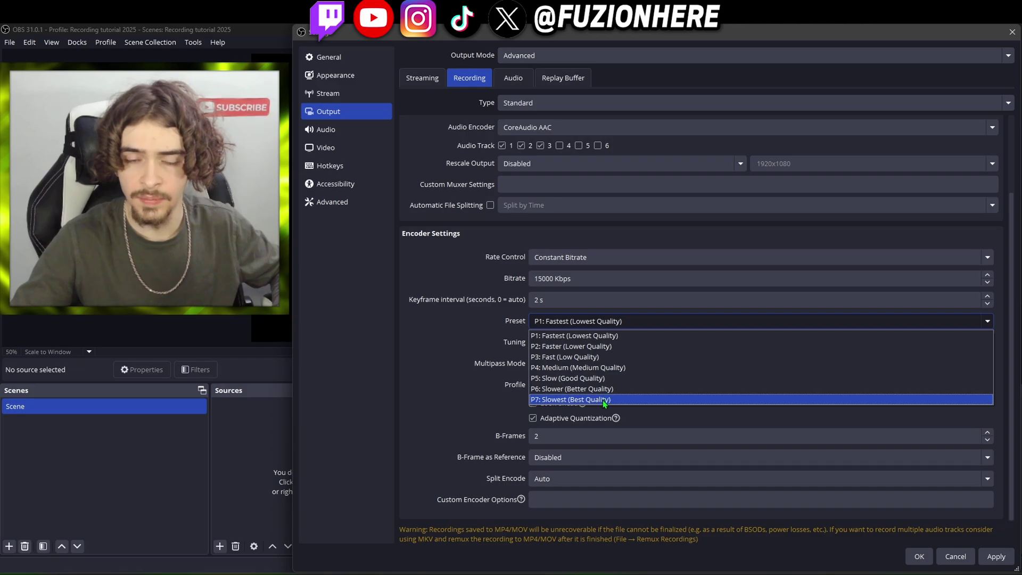
pyautogui.click(610, 367)
pyautogui.click(672, 323)
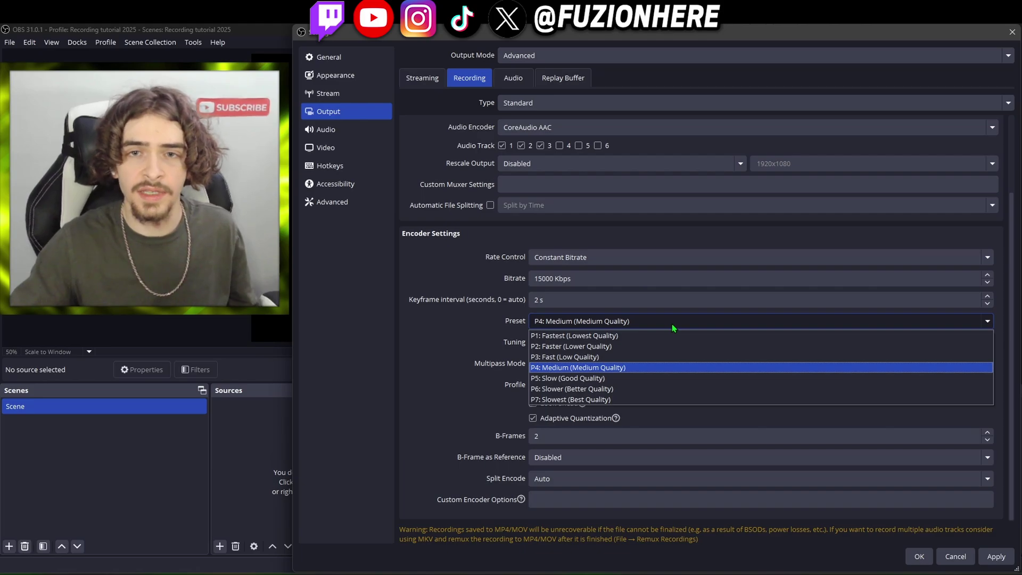
# Step: Keep tuning at High Quality after briefly trying Ultra Low Latency
pyautogui.click(623, 371)
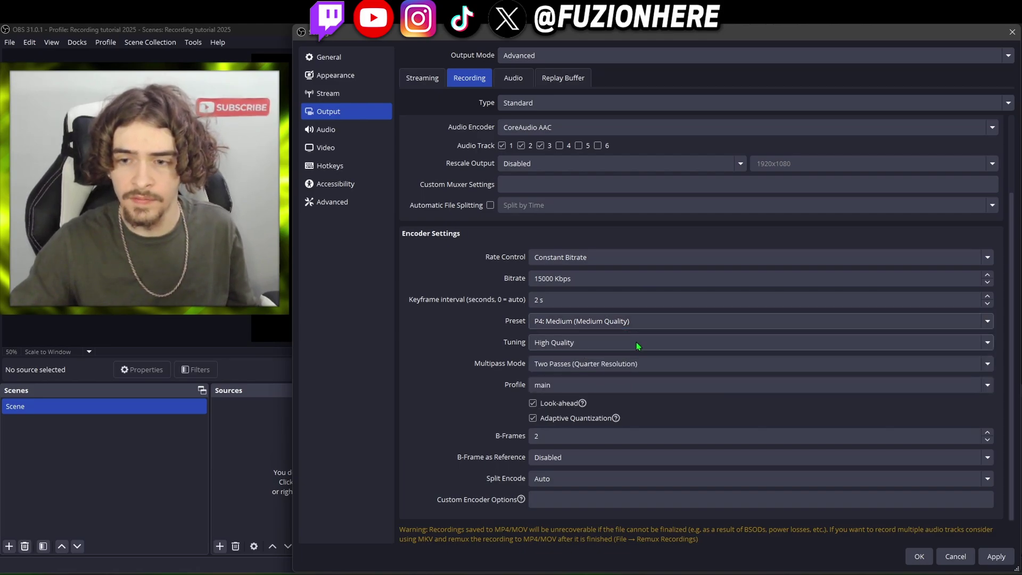
pyautogui.click(641, 343)
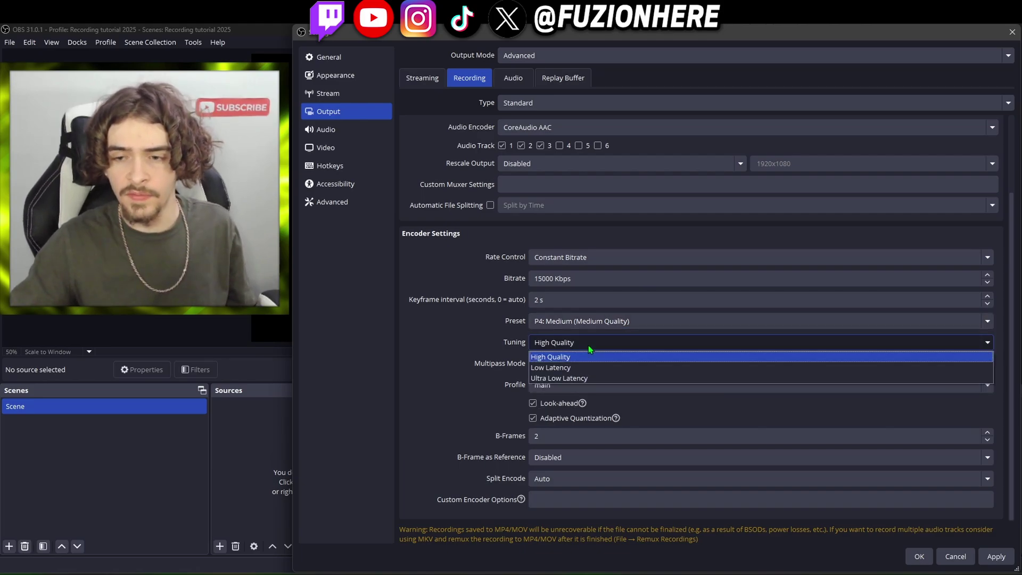
pyautogui.click(604, 379)
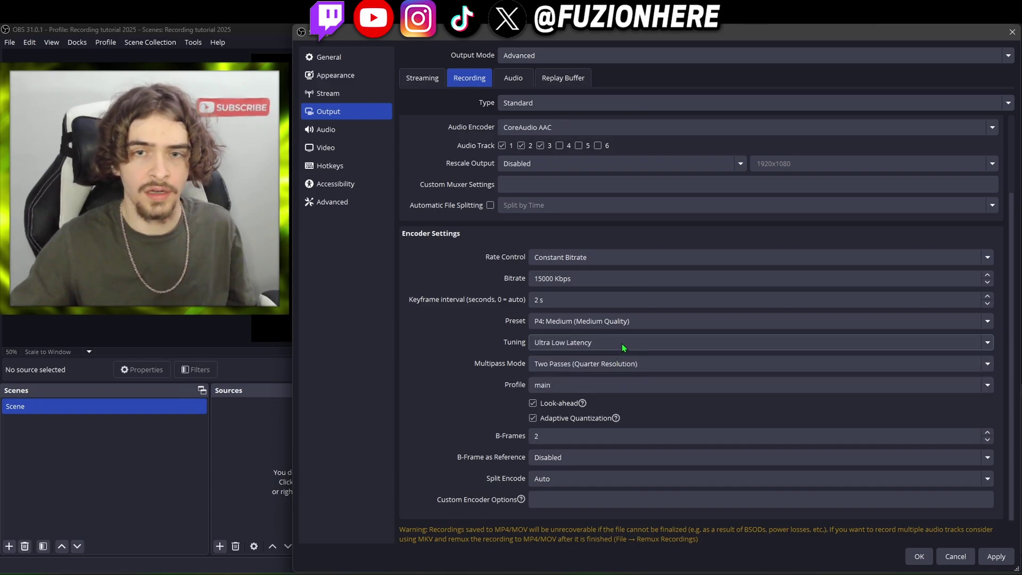
pyautogui.click(622, 343)
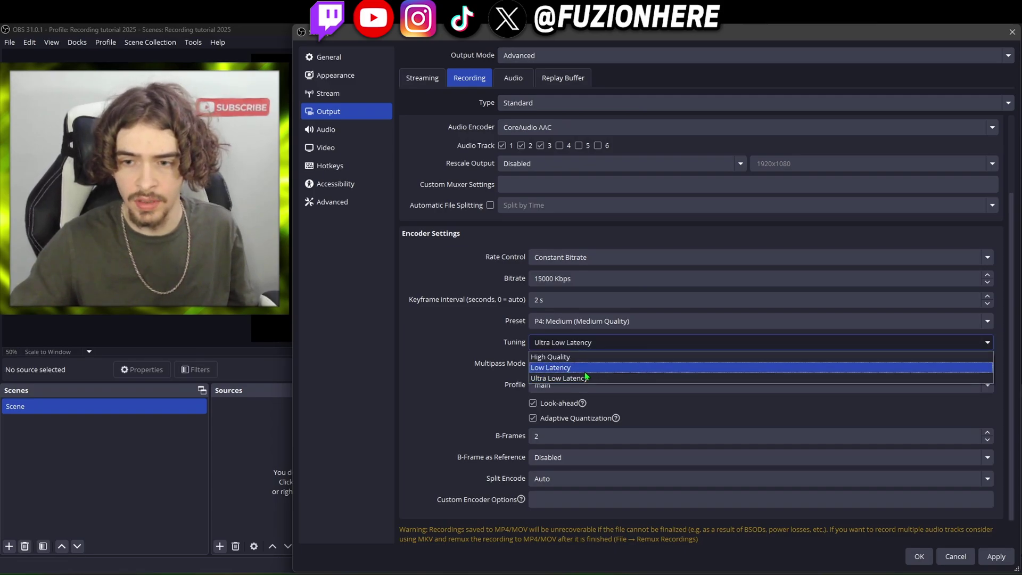
pyautogui.click(625, 357)
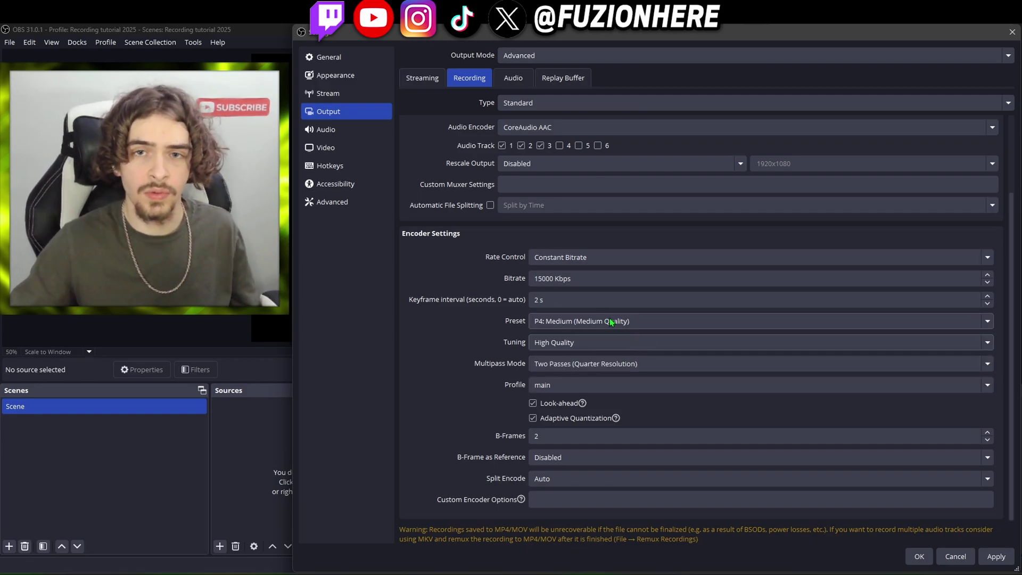
# Step: Set multipass mode to Two Passes (Full Resolution) and check the encoder profile options
pyautogui.click(645, 362)
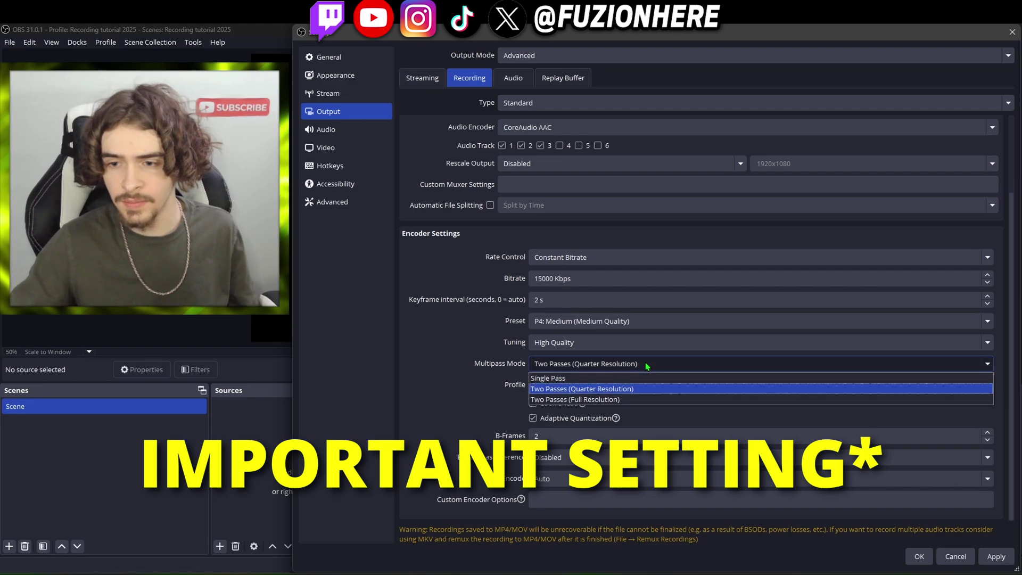
pyautogui.click(599, 400)
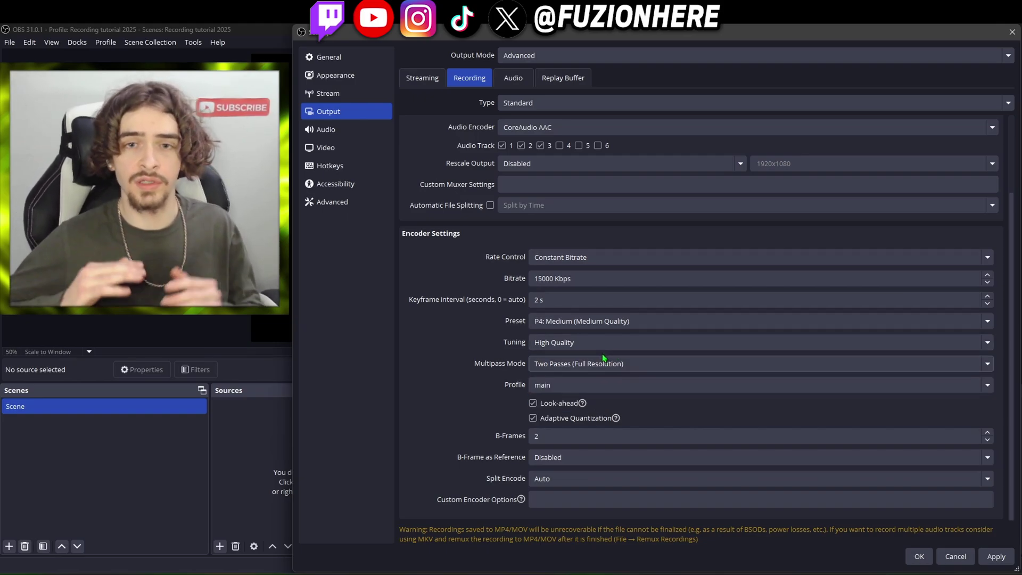
pyautogui.click(602, 384)
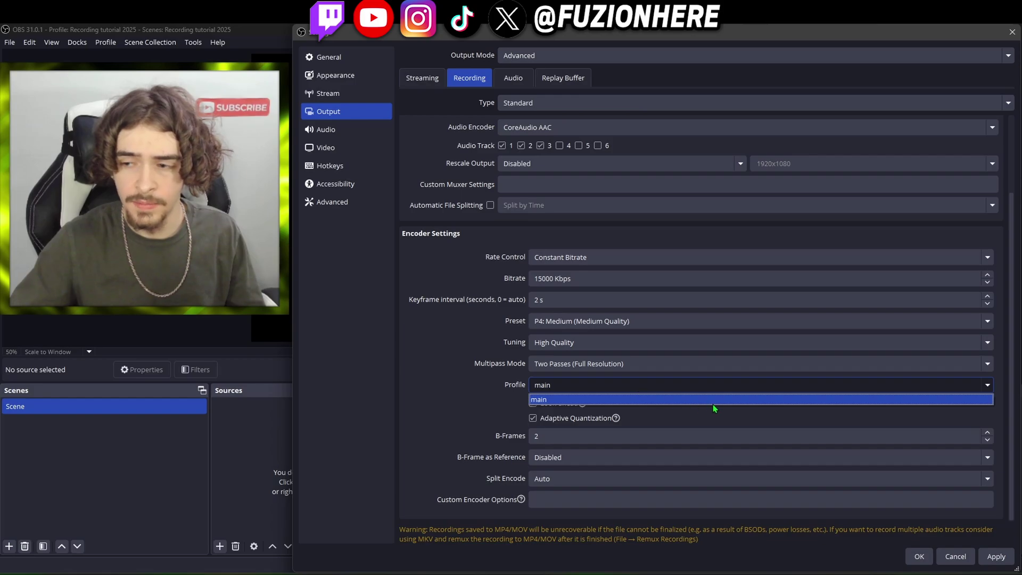
# Step: Keep the encoder profile on main, turn off Look-ahead, apply, and view the output audio tracks
pyautogui.click(493, 394)
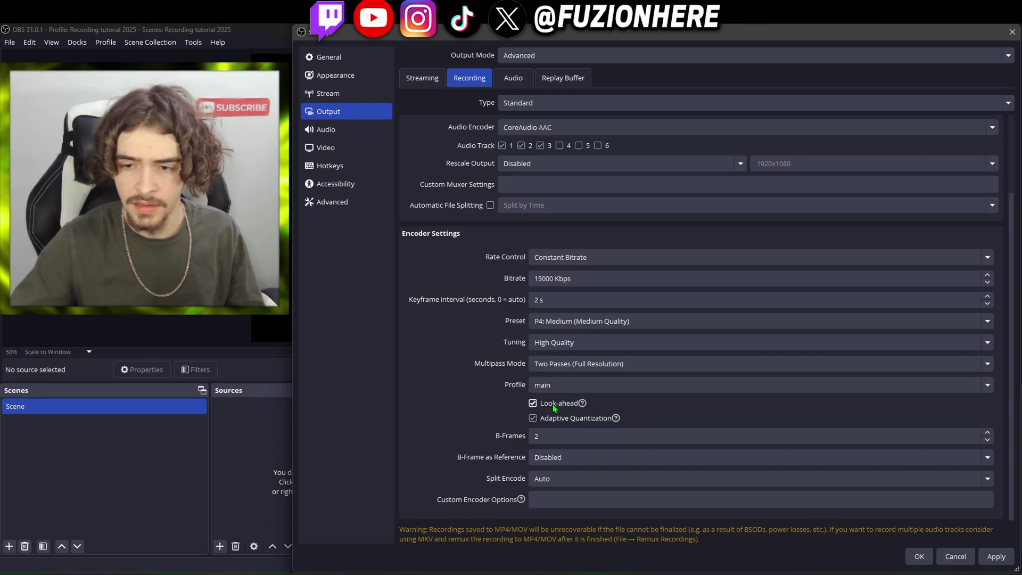
pyautogui.moveTo(545, 420)
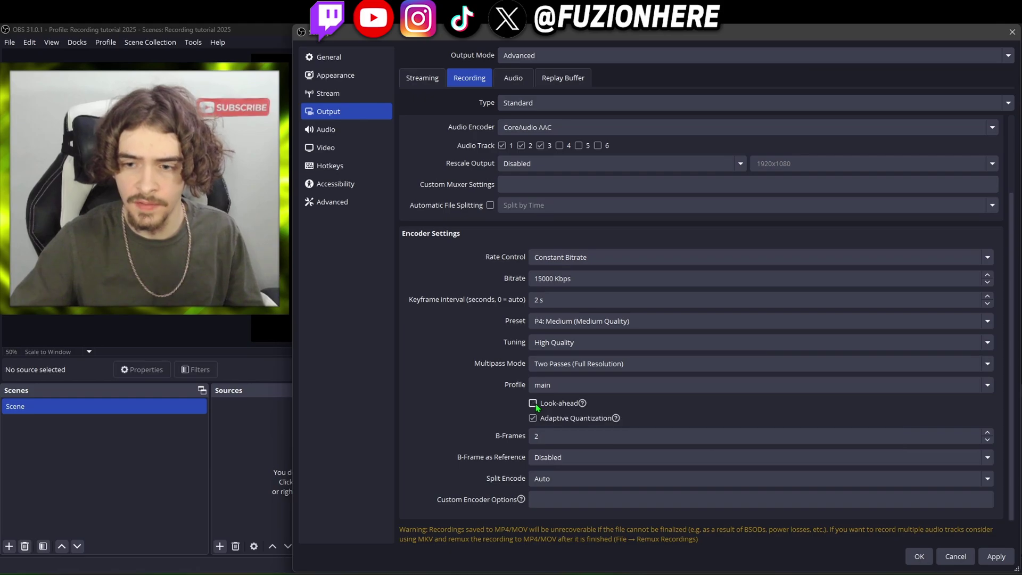
pyautogui.click(565, 404)
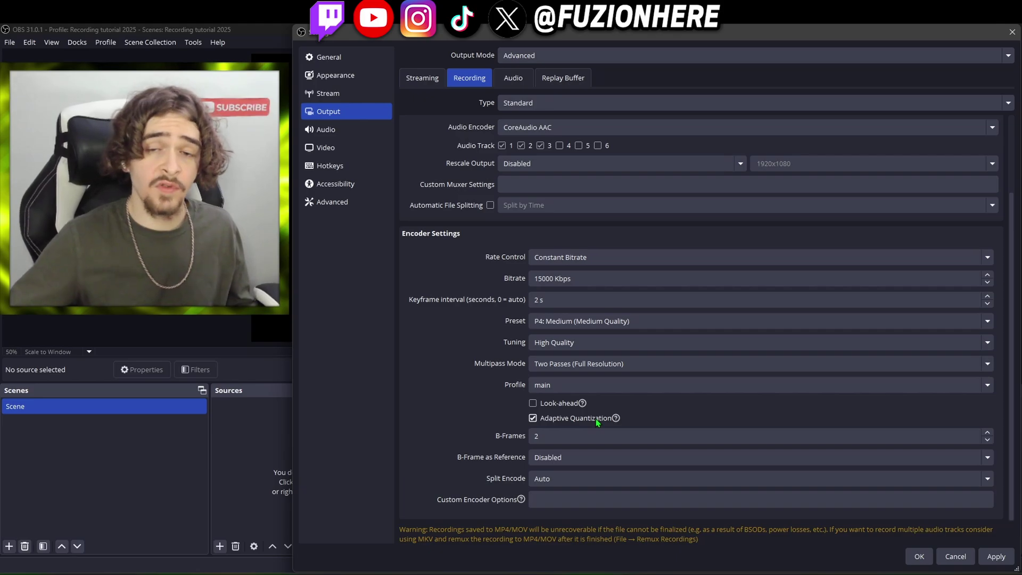
pyautogui.moveTo(598, 423)
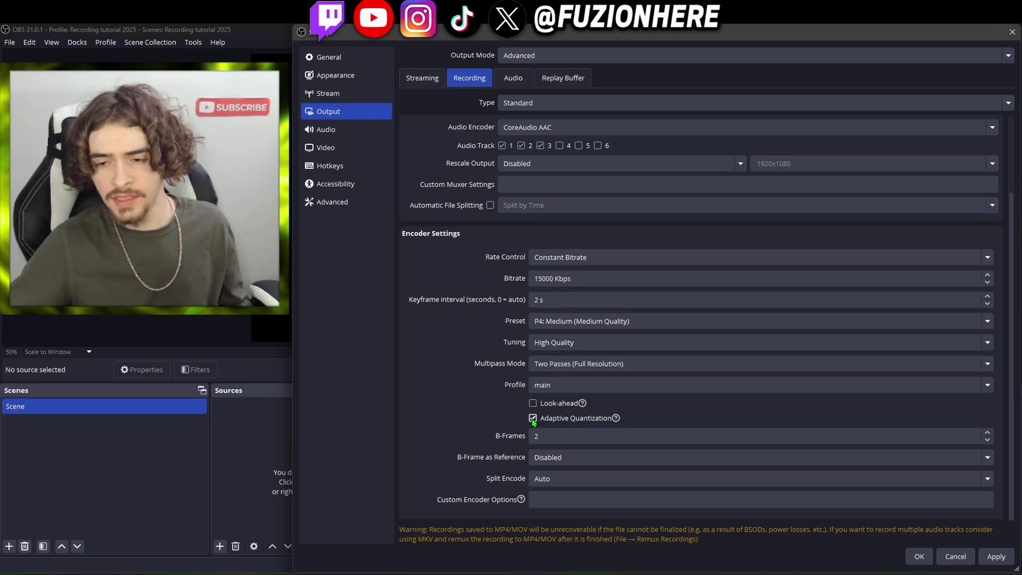
pyautogui.moveTo(536, 420)
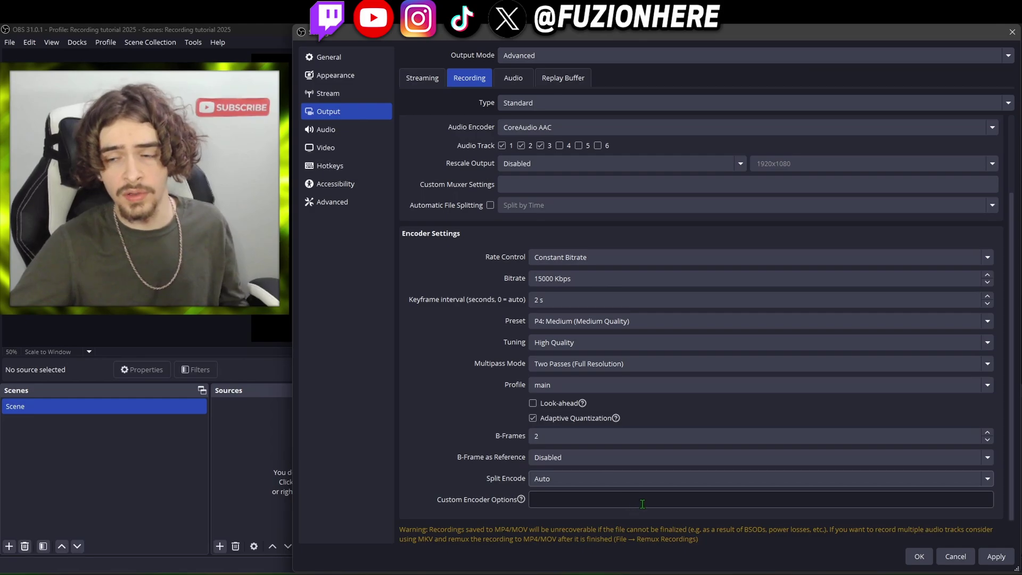
pyautogui.click(995, 557)
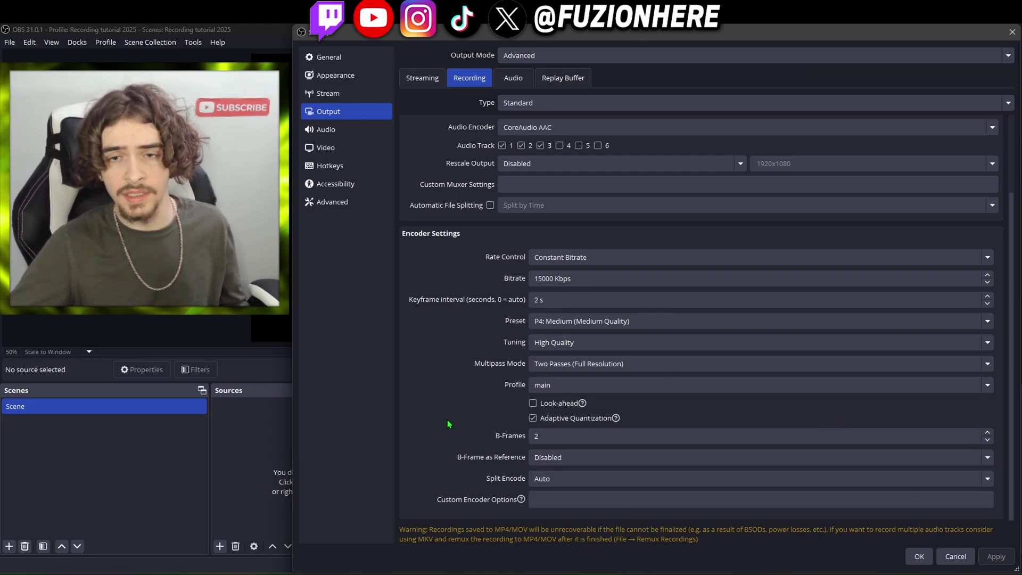
pyautogui.click(516, 77)
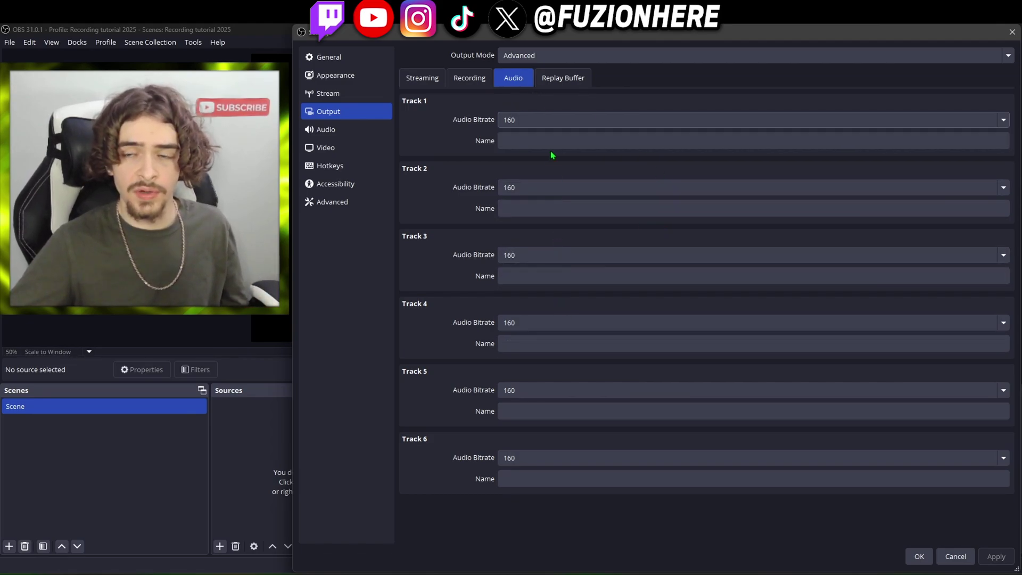
# Step: Raise Tracks 1, 2 and 3 audio bitrate to 320 and apply, leaving tracks 4–6 at 160
pyautogui.click(509, 120)
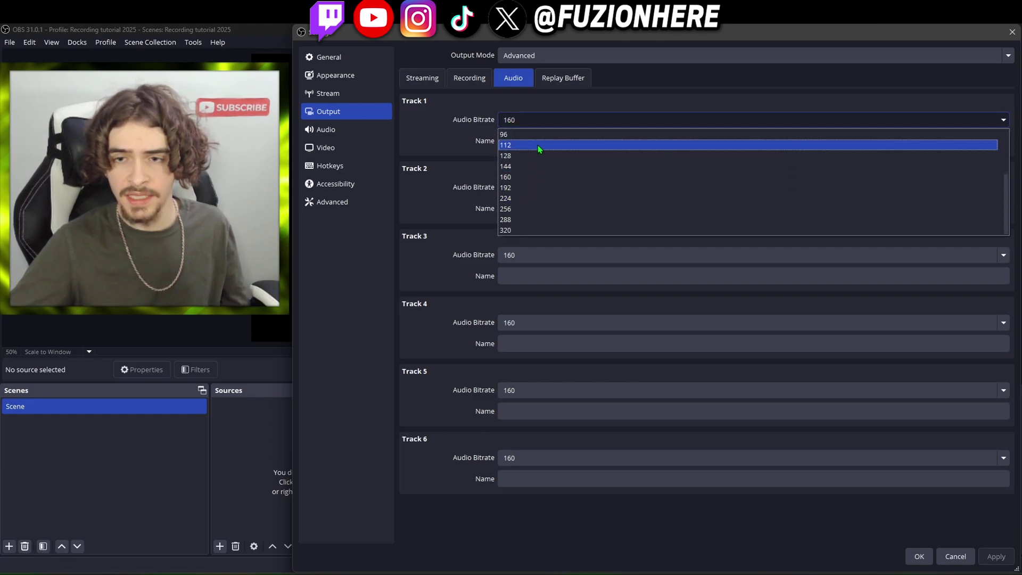
pyautogui.scroll(-2, 538, 145)
pyautogui.click(513, 231)
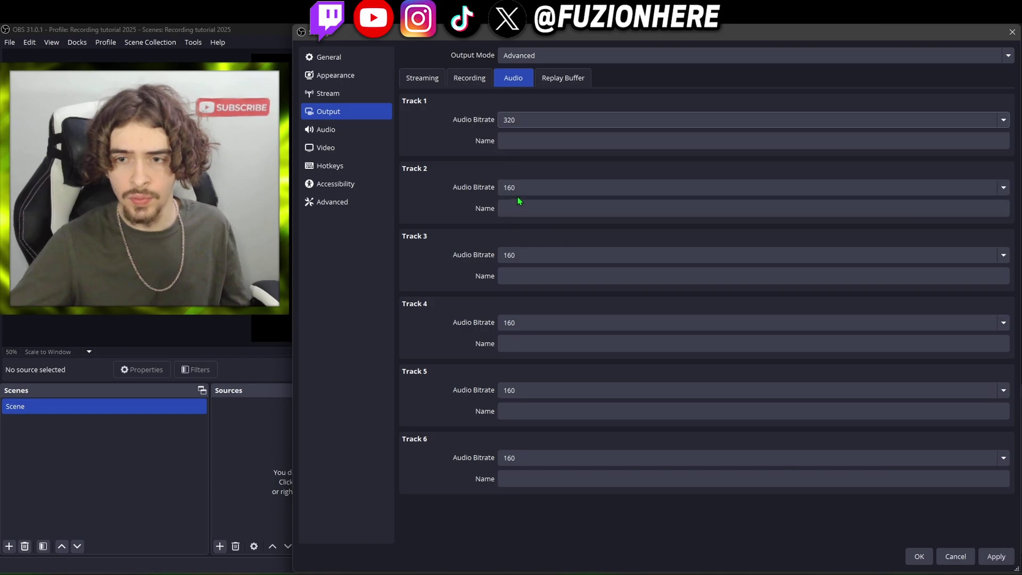
pyautogui.click(517, 187)
pyautogui.click(505, 298)
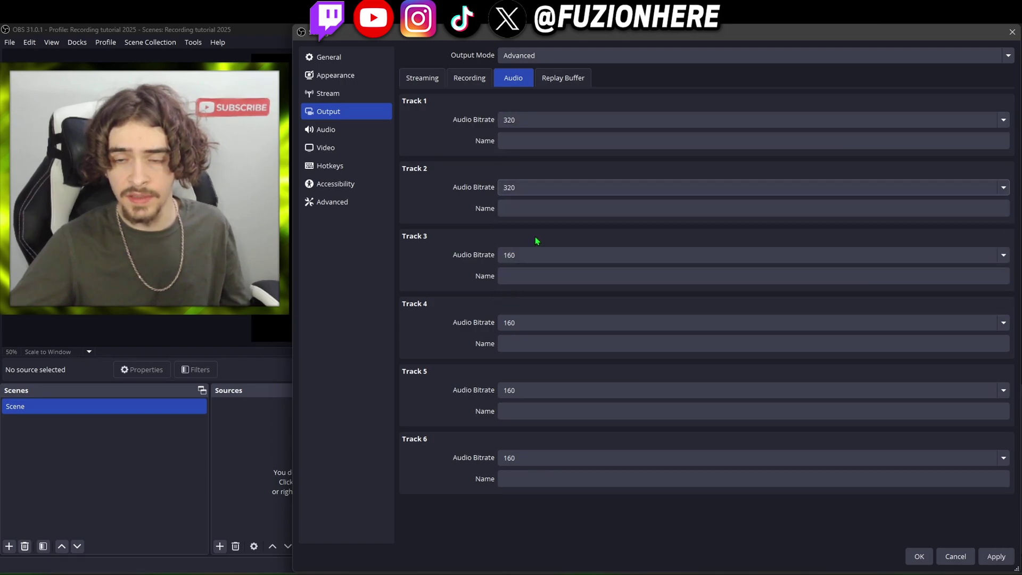
pyautogui.click(521, 256)
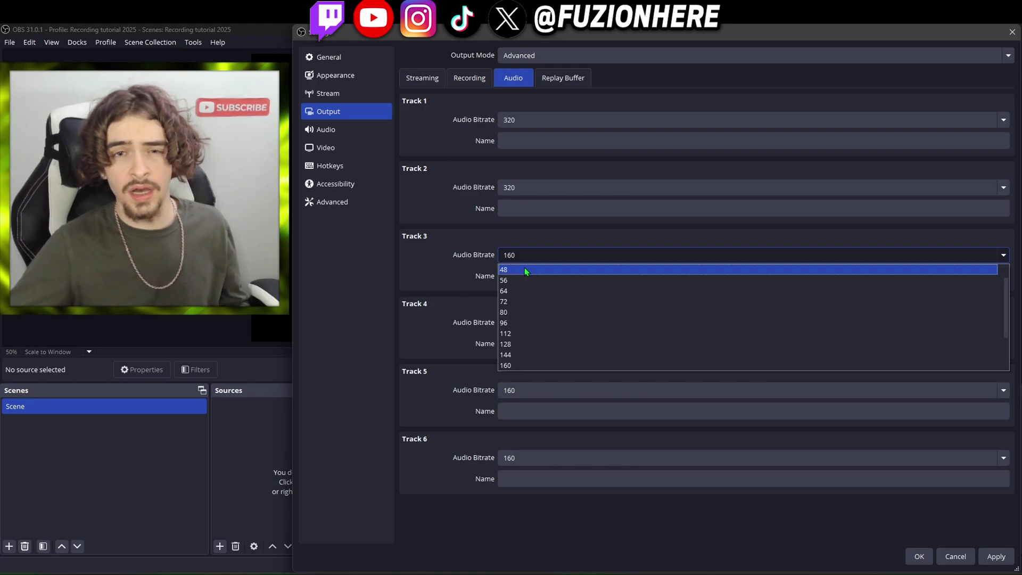
pyautogui.scroll(-2, 529, 312)
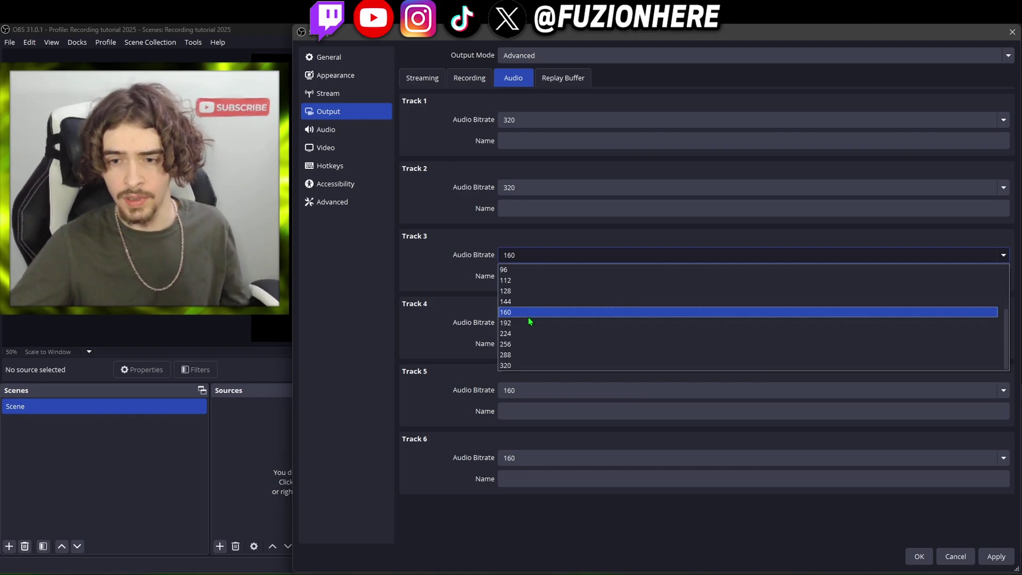
pyautogui.click(516, 365)
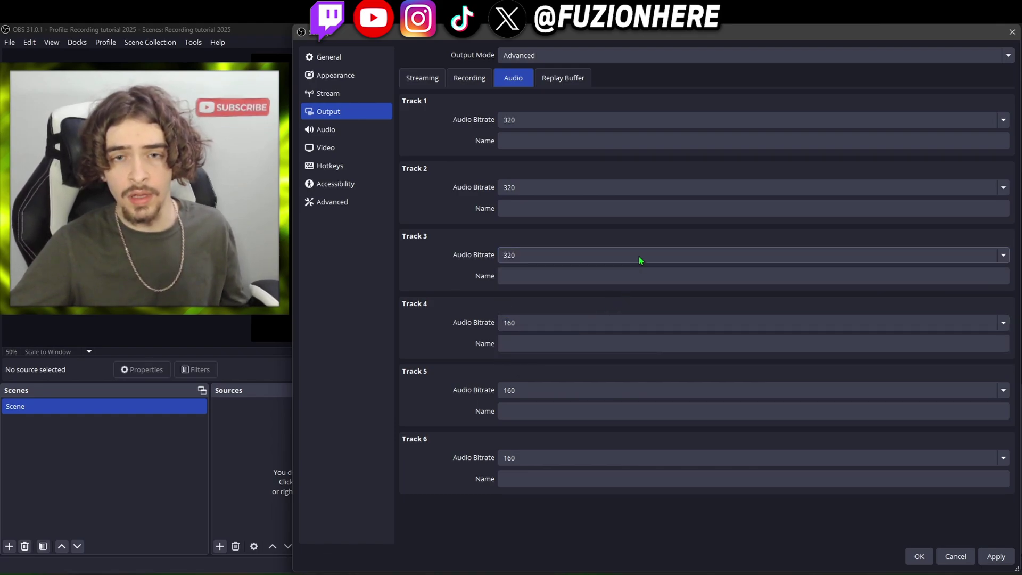
pyautogui.click(995, 556)
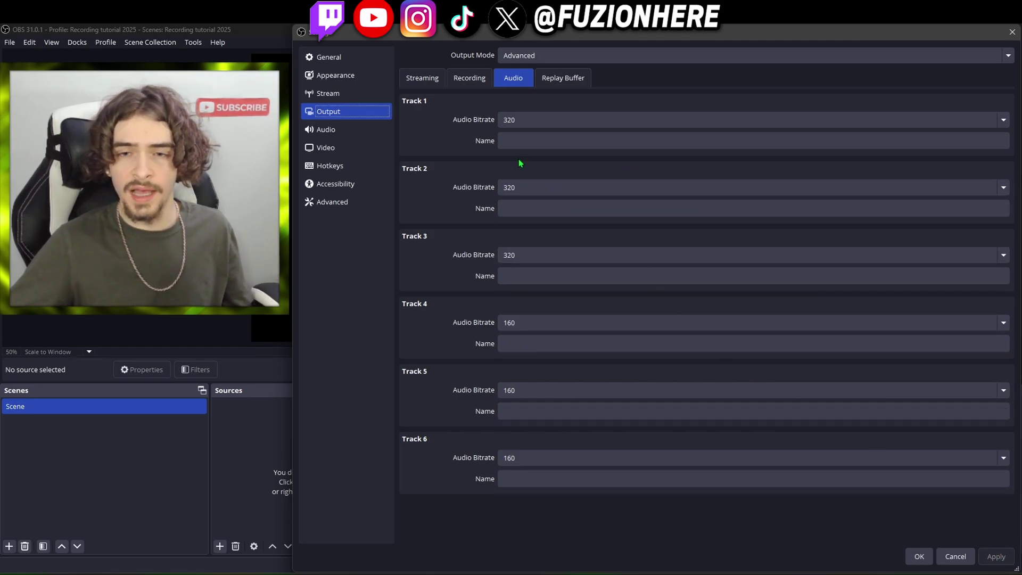
# Step: Go to the general Audio settings page and keep the sample rate at 48 kHz
pyautogui.click(327, 133)
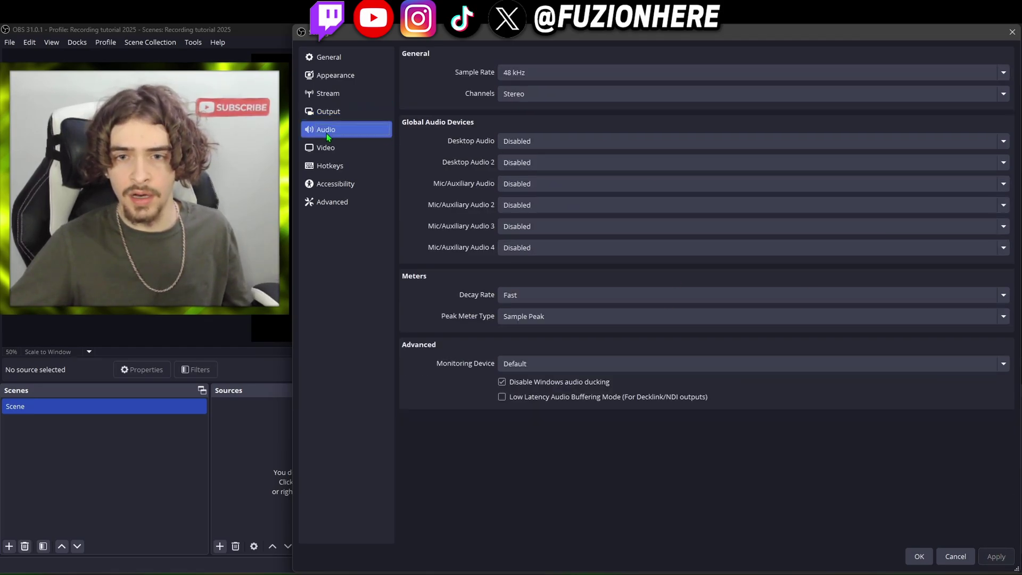
pyautogui.click(517, 73)
pyautogui.click(525, 77)
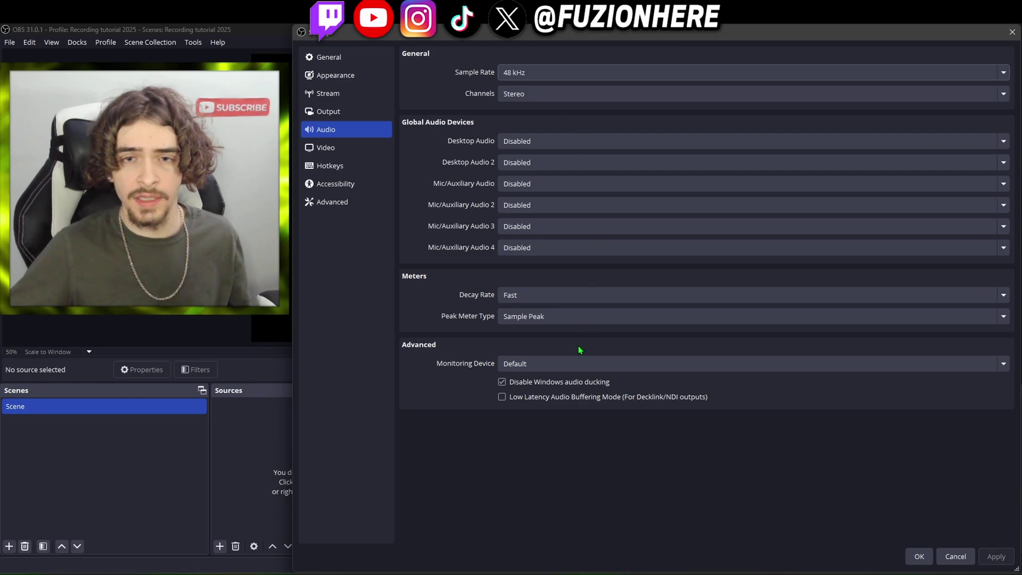
# Step: In Windows Sound settings, confirm the microphone's default format is 2 channel, 16 bit, 48000 Hz
pyautogui.press('super')
pyautogui.write('sound')
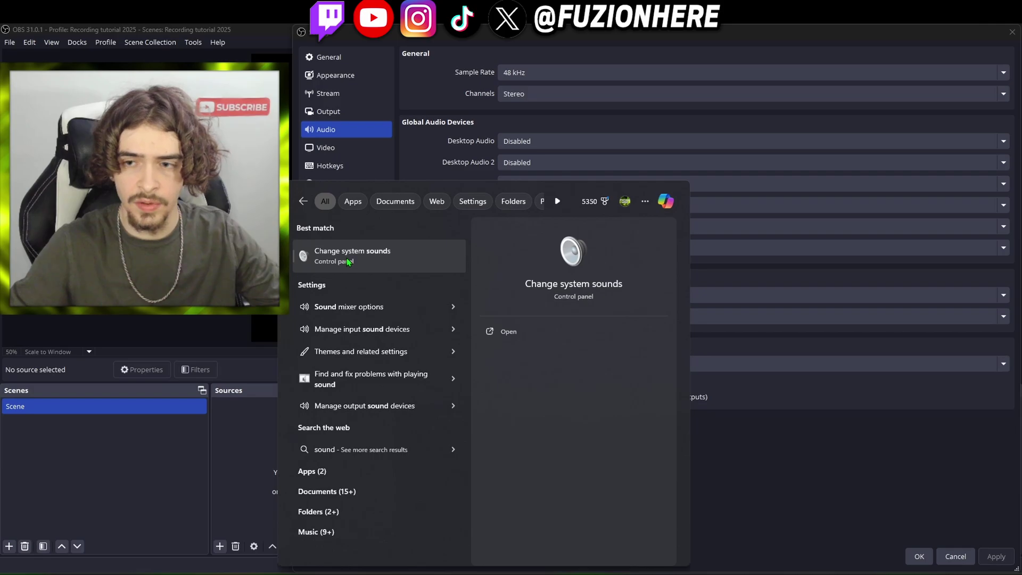
pyautogui.click(348, 262)
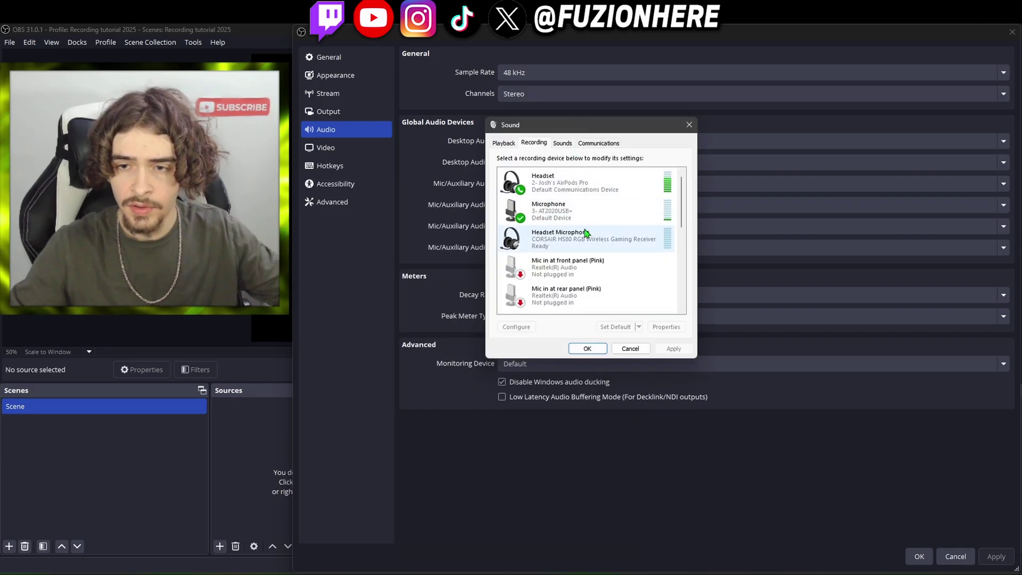
pyautogui.click(556, 216)
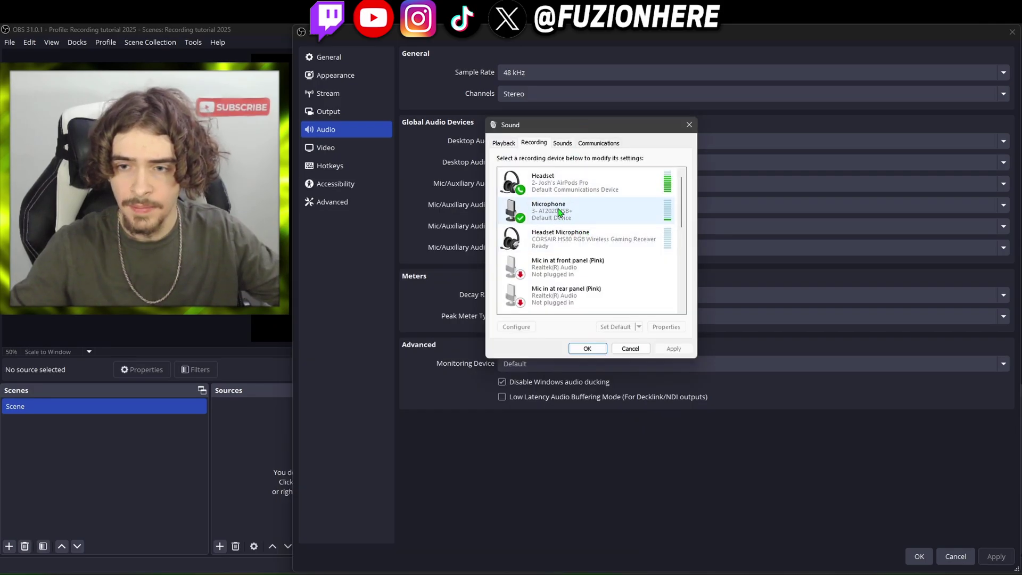
pyautogui.doubleClick(559, 215)
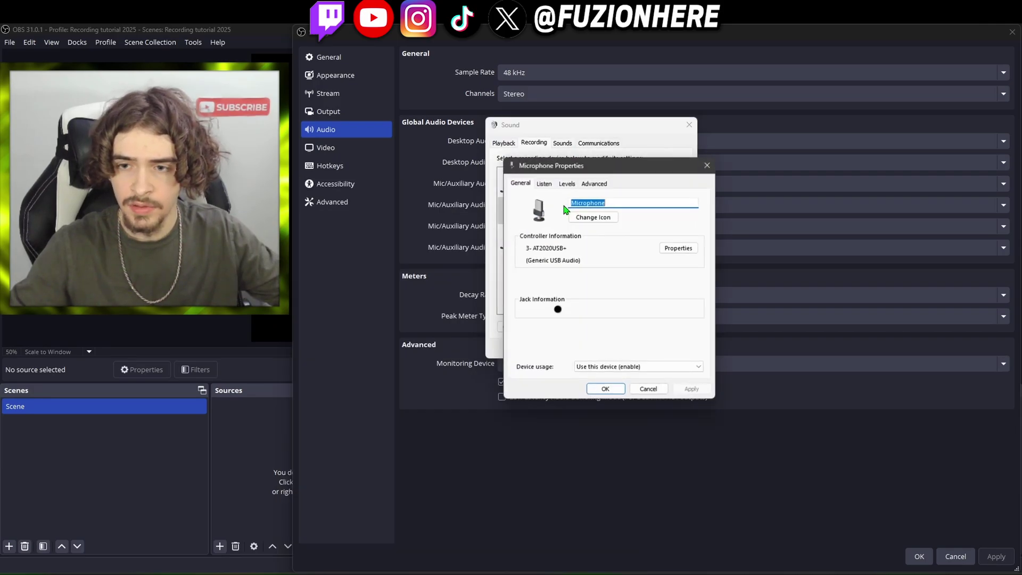
pyautogui.click(594, 183)
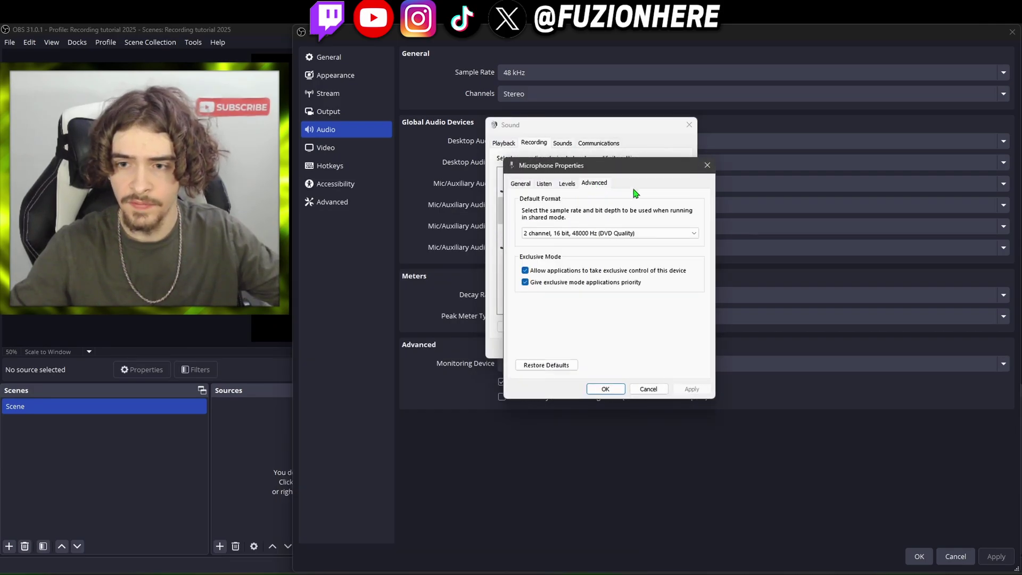
pyautogui.click(590, 234)
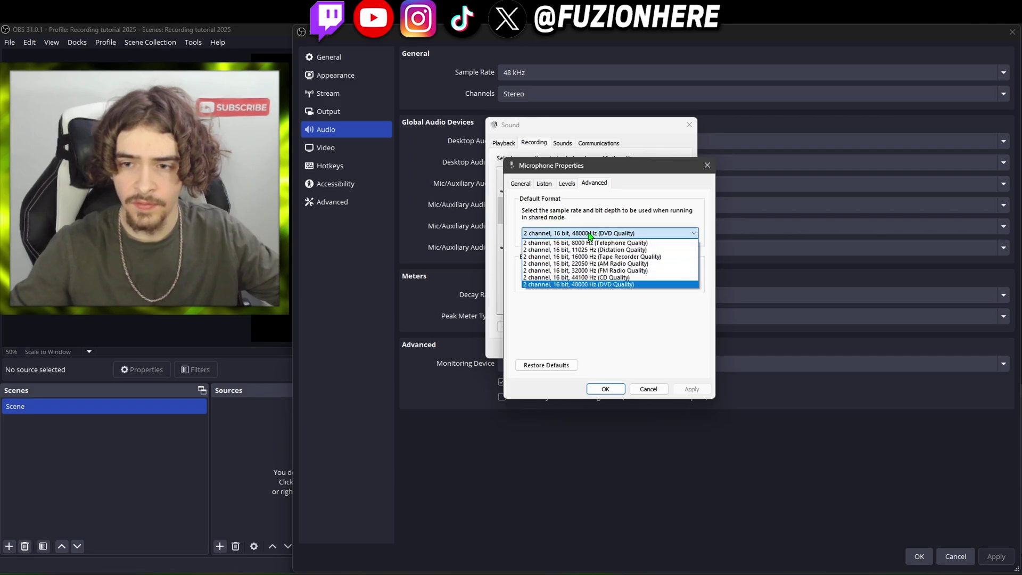
pyautogui.click(588, 286)
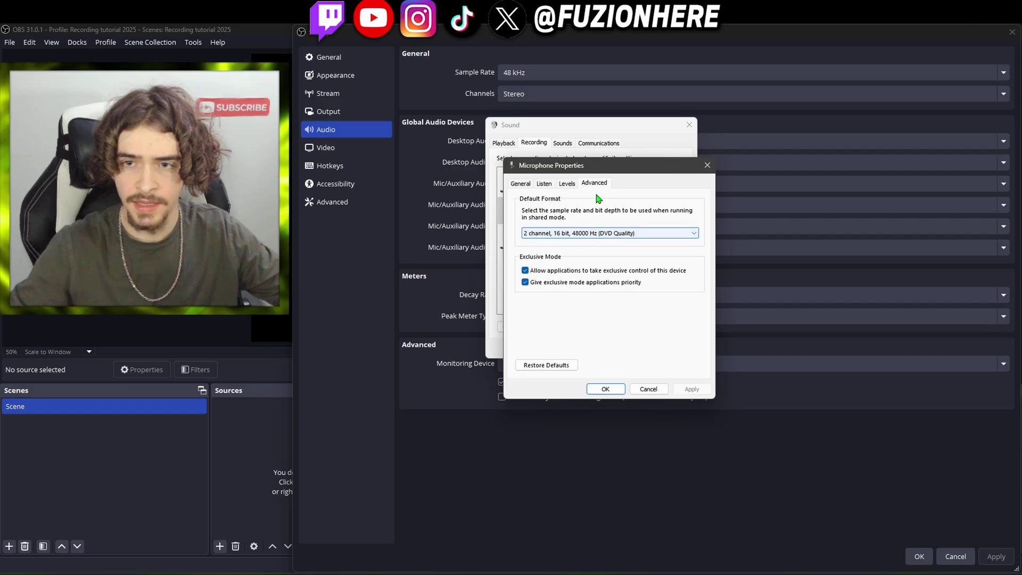
pyautogui.click(538, 73)
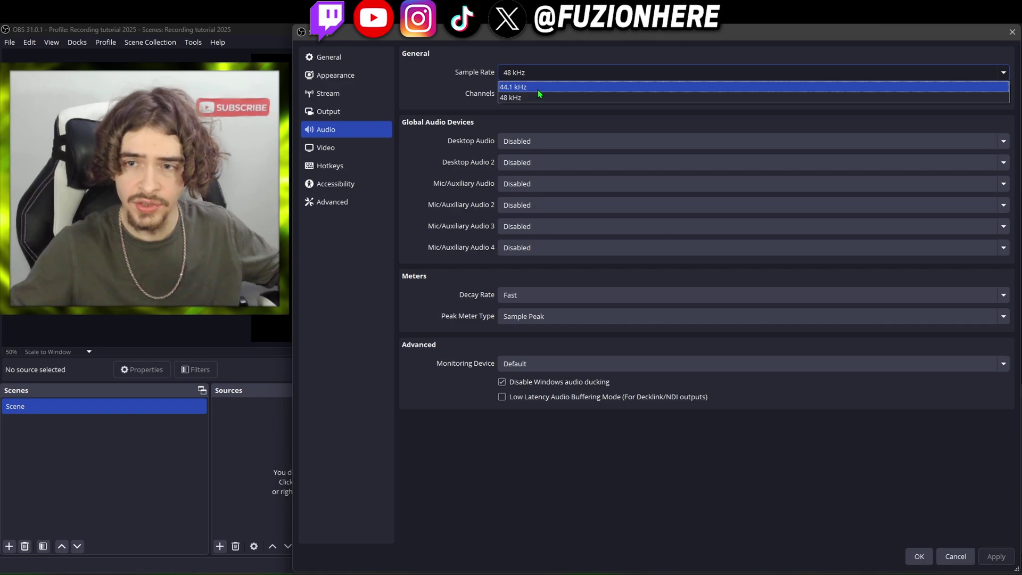
# Step: Keep the sample rate at 48 kHz and the channels on Stereo
pyautogui.click(474, 82)
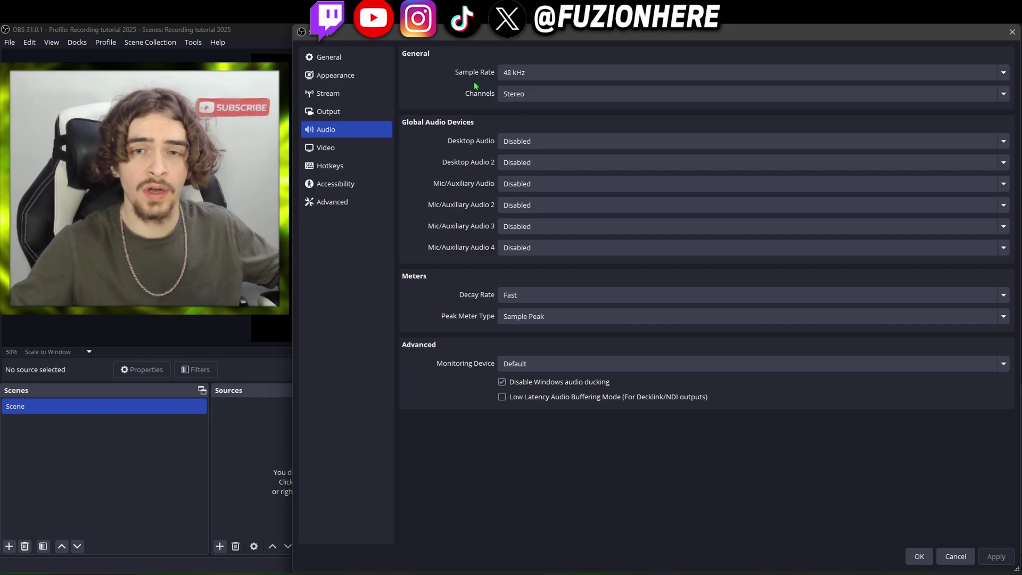
pyautogui.click(524, 97)
pyautogui.click(523, 96)
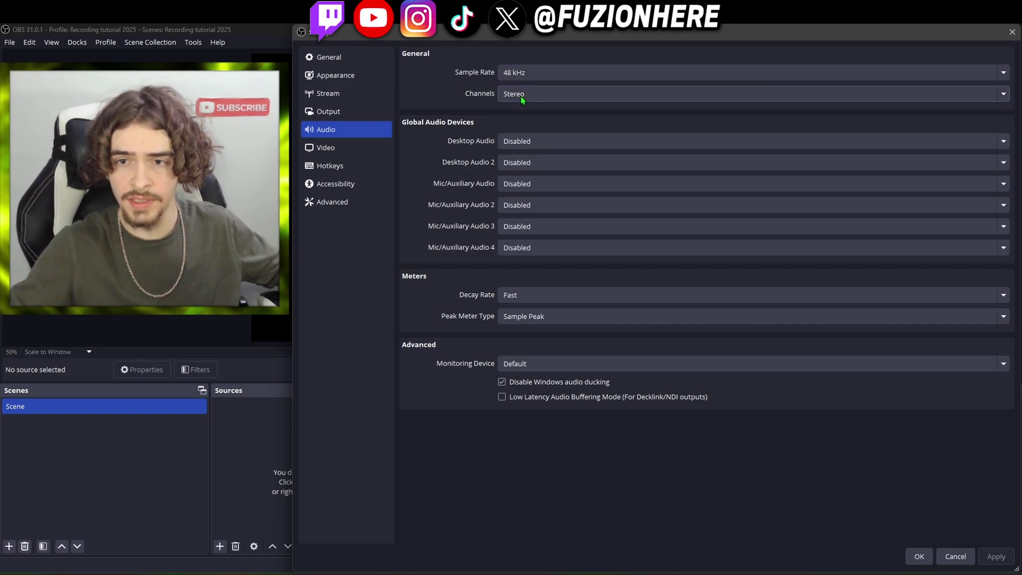
pyautogui.click(522, 96)
pyautogui.click(579, 97)
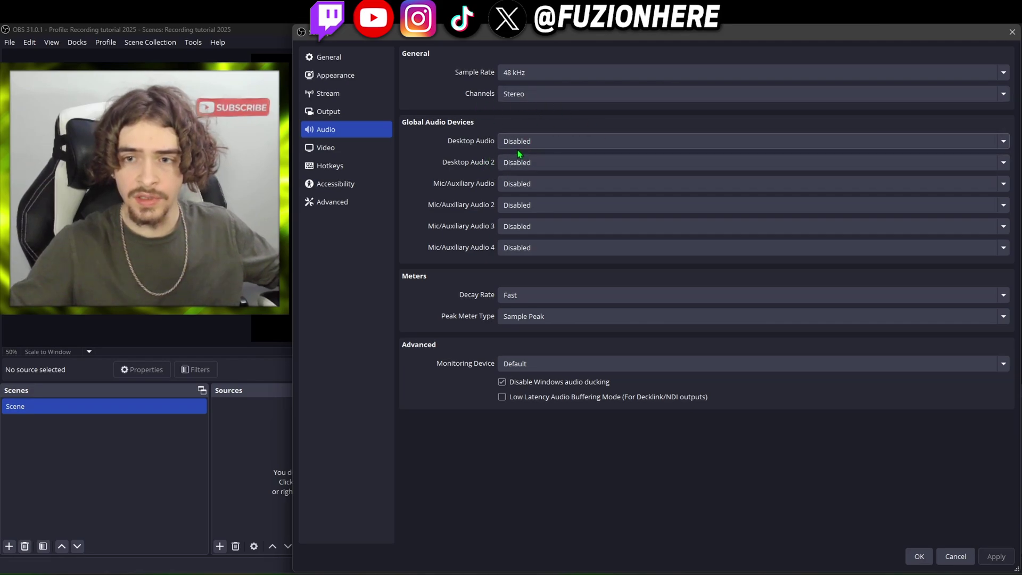
# Step: Set Desktop Audio to Default and Mic/Auxiliary to the AT2020USB+ microphone, then apply
pyautogui.scroll(-1, 520, 145)
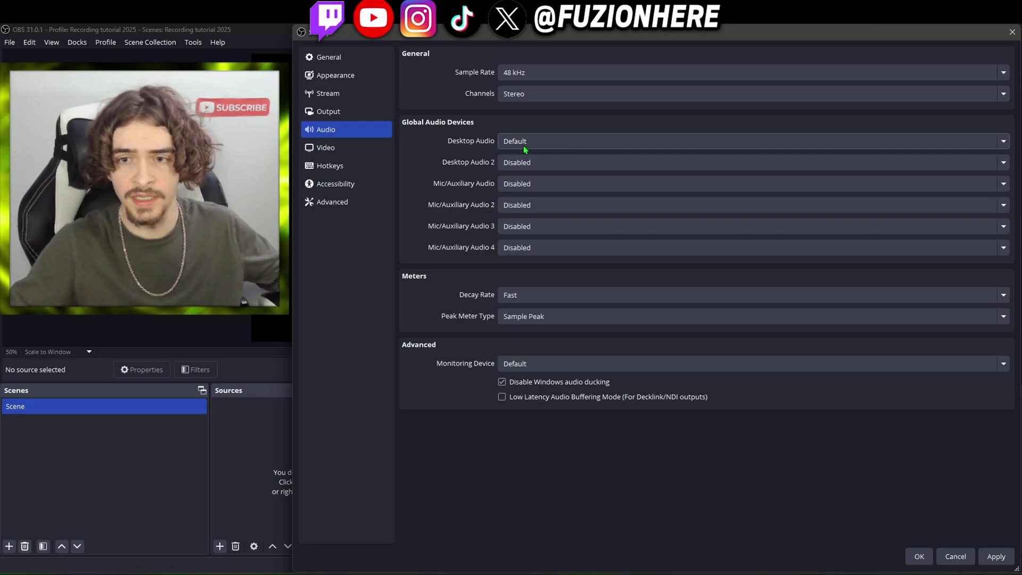
pyautogui.scroll(-1, 524, 185)
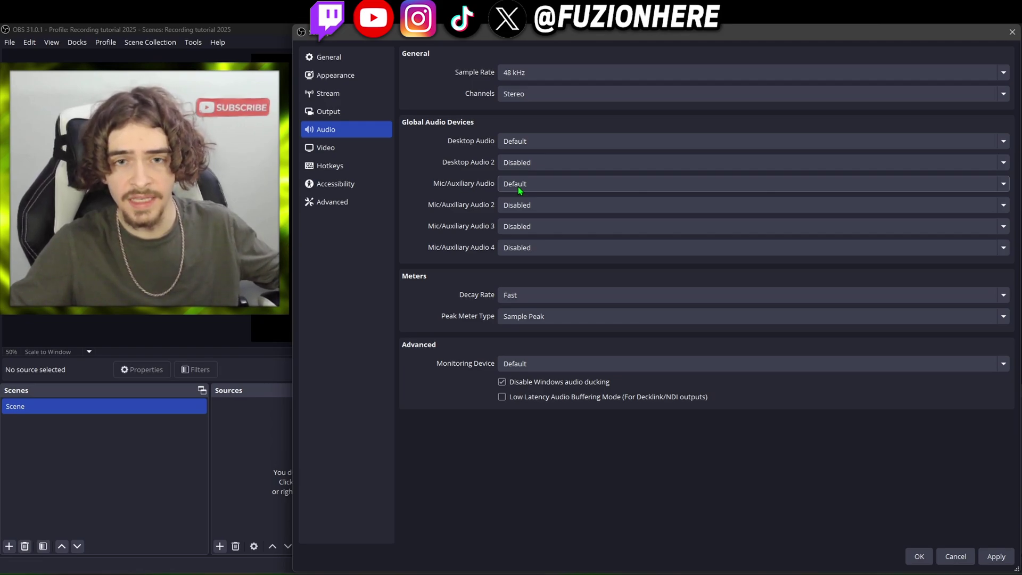
pyautogui.scroll(-1, 579, 185)
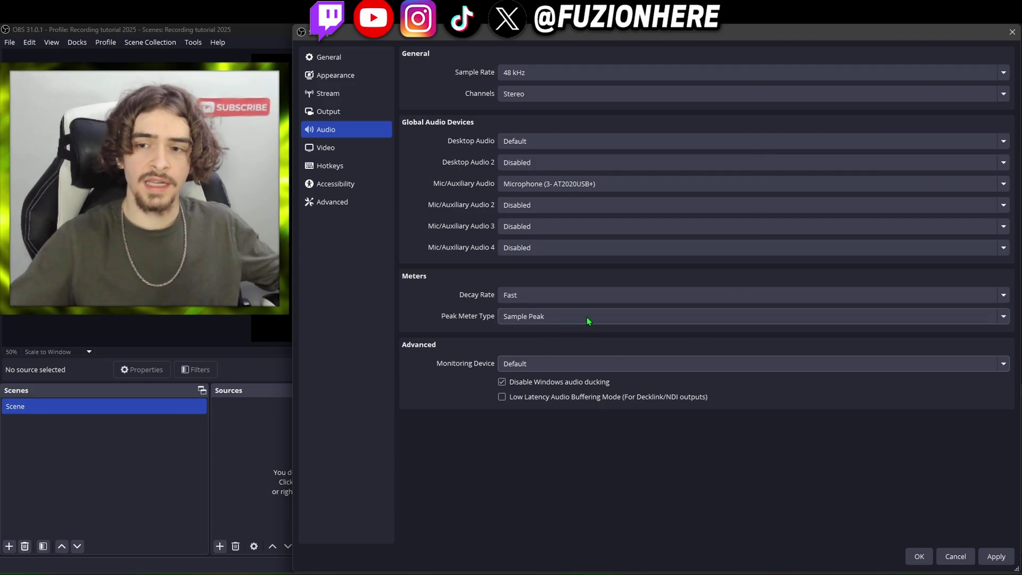
pyautogui.click(989, 563)
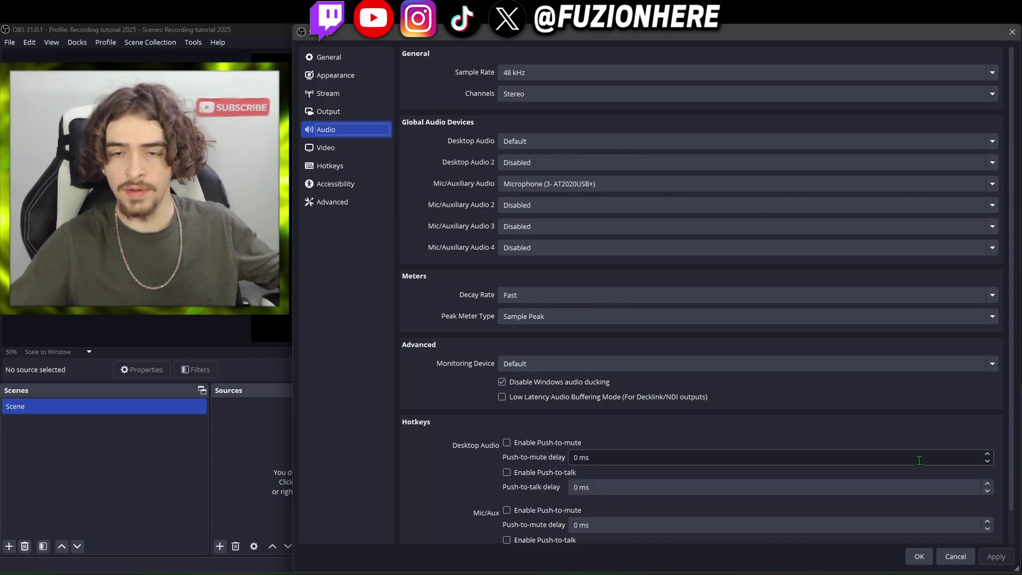
# Step: Review the Video settings: 1920x1080 base, 1280x720 output, Bicubic filter, 30 FPS
pyautogui.click(357, 150)
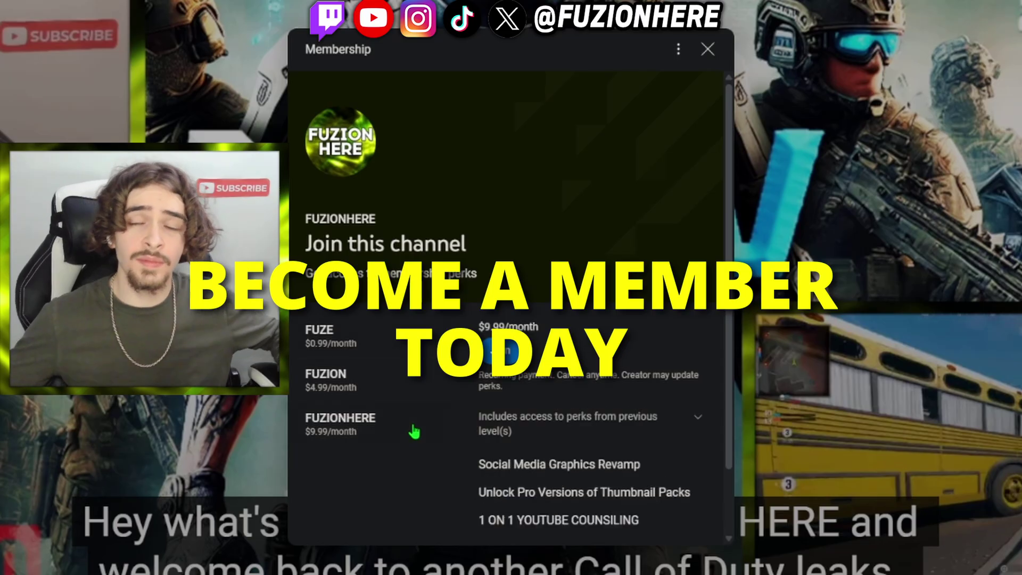
pyautogui.scroll(-2, 670, 444)
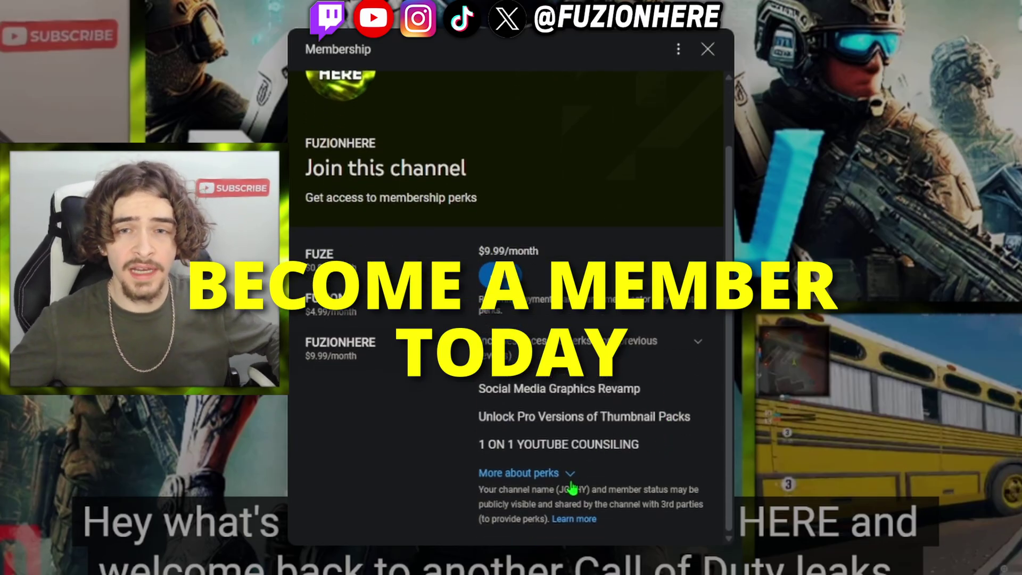
pyautogui.click(564, 469)
pyautogui.scroll(-1, 679, 467)
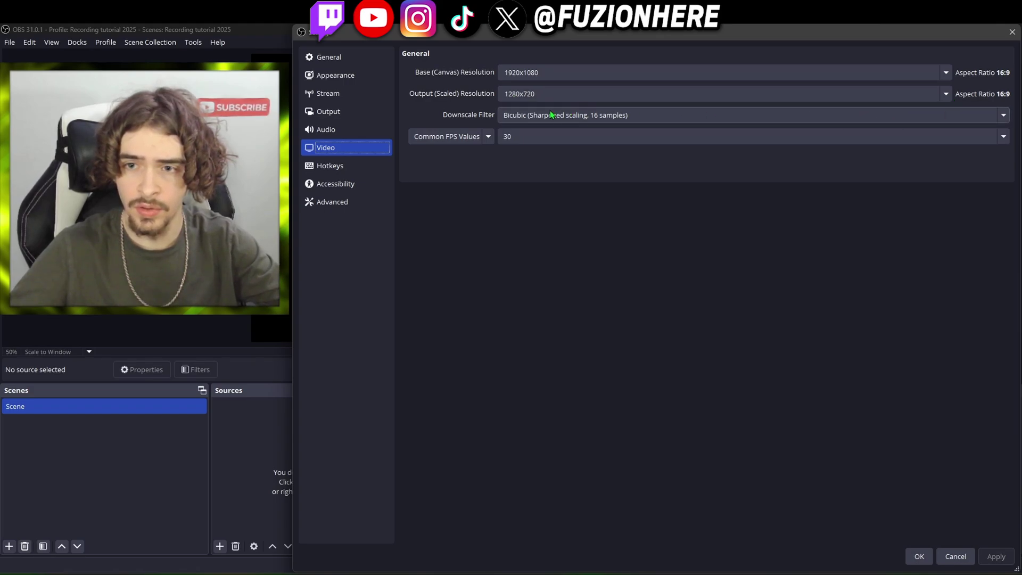
# Step: Set the output resolution to 1920x1080 to match the canvas, trying Bicubic and Area downscale filters
pyautogui.click(949, 94)
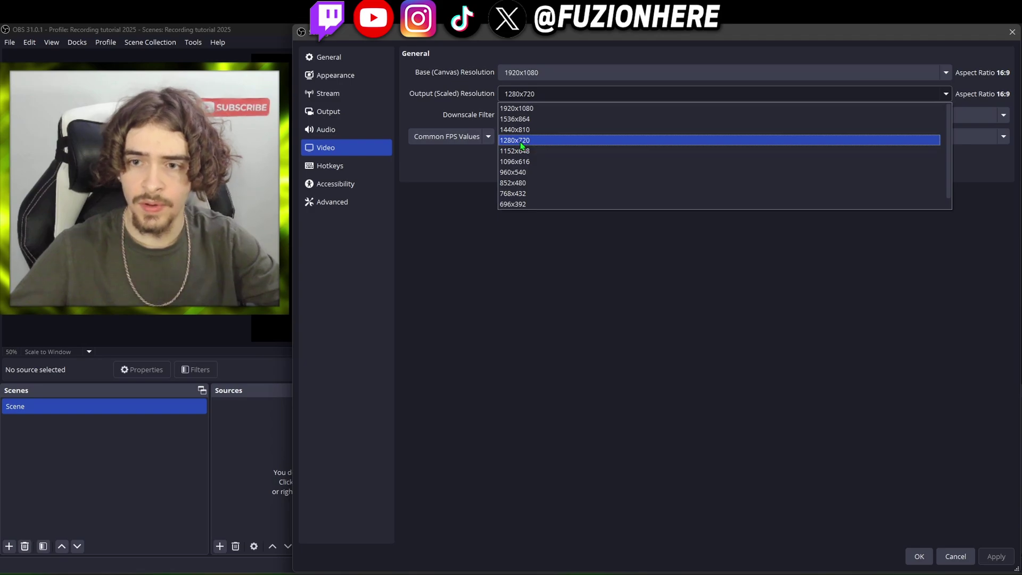
pyautogui.click(510, 109)
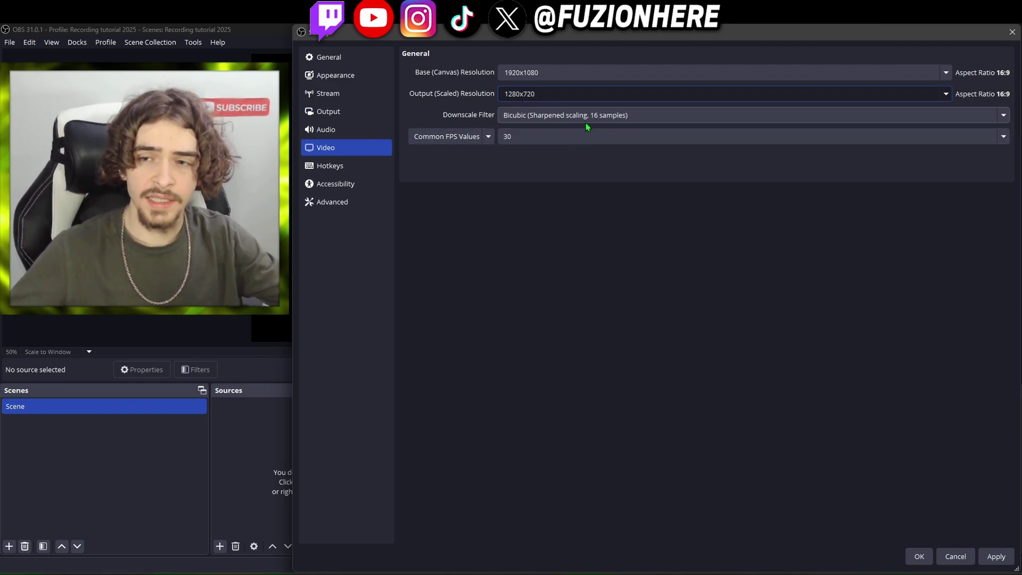
pyautogui.click(584, 116)
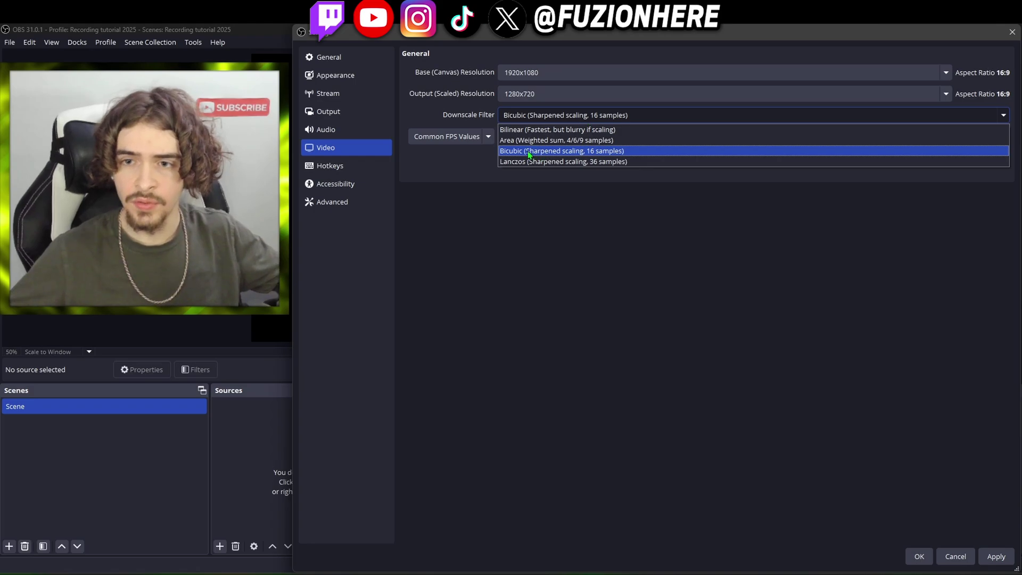
pyautogui.click(553, 155)
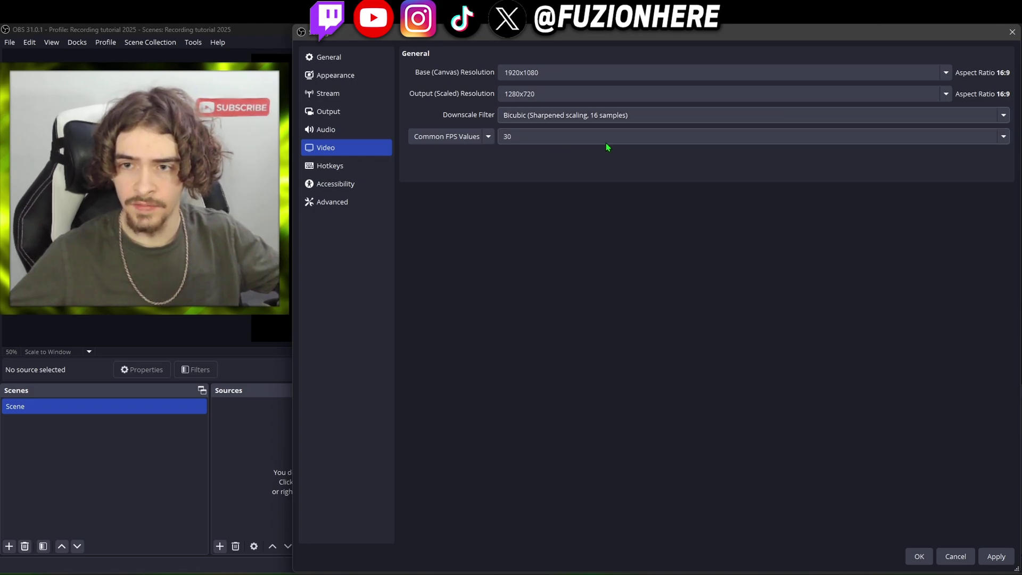
pyautogui.click(585, 115)
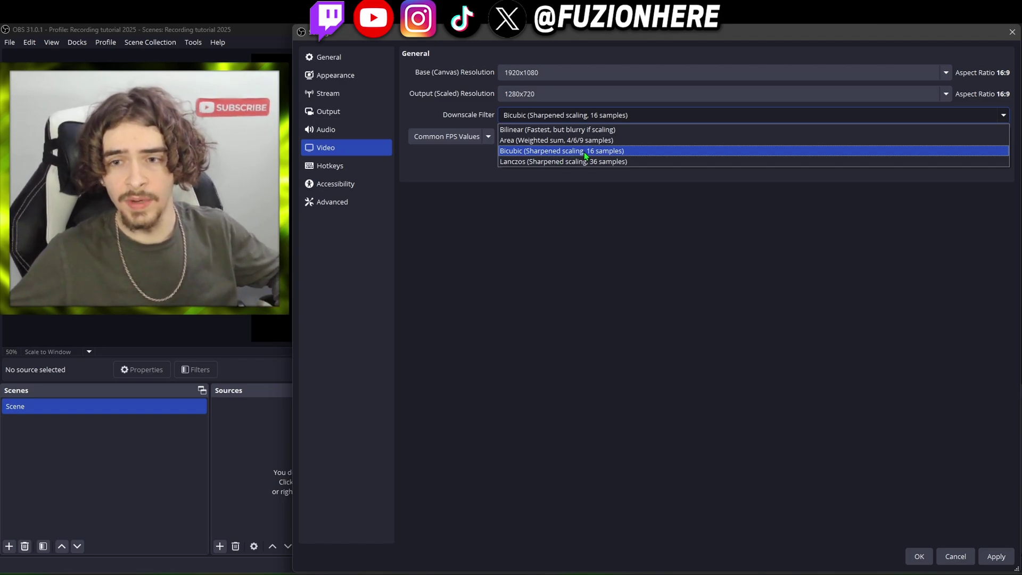
pyautogui.click(530, 142)
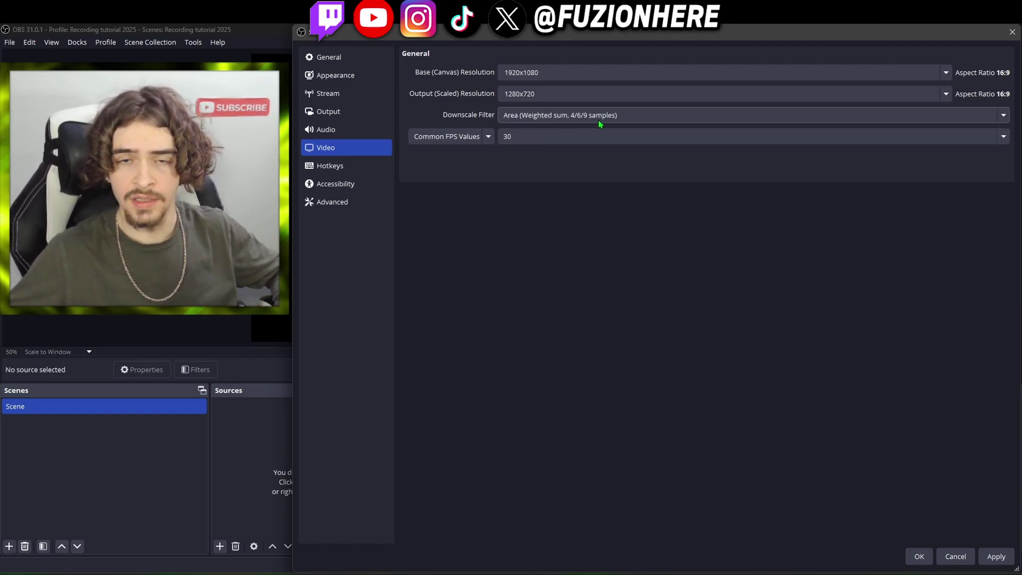
pyautogui.click(550, 93)
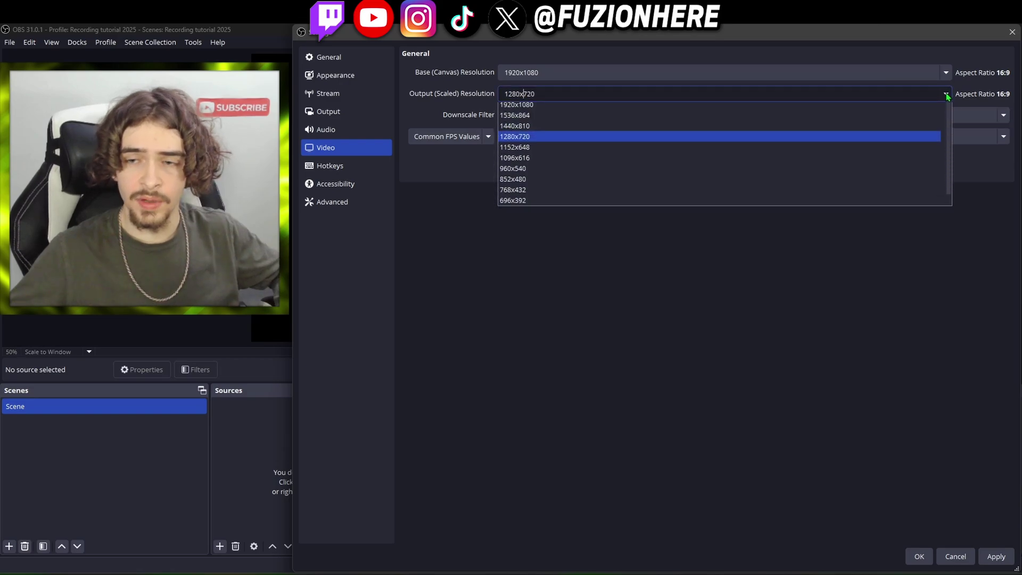
pyautogui.click(516, 108)
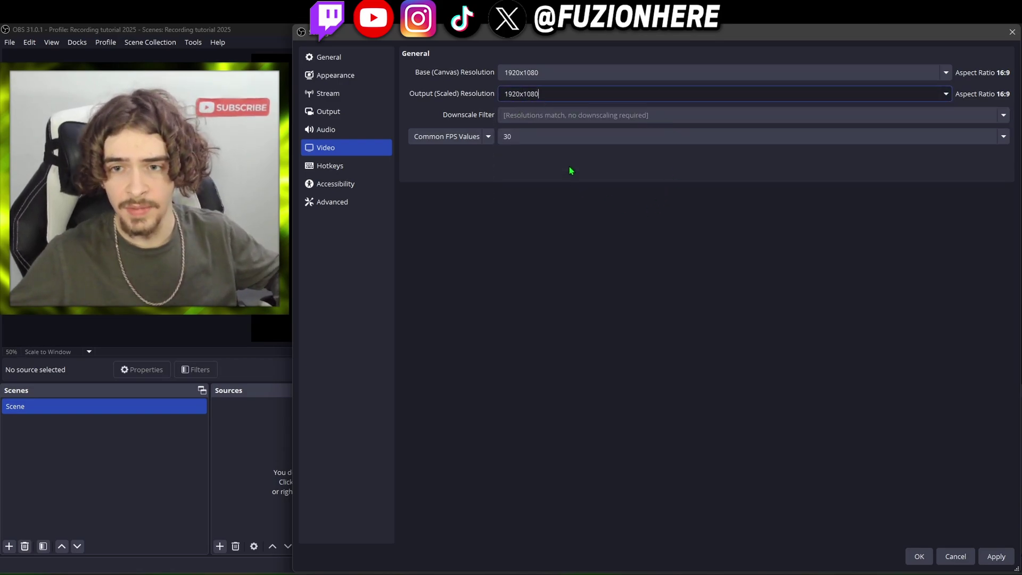
# Step: Set the frame rate to 60 FPS from the common values
pyautogui.click(539, 138)
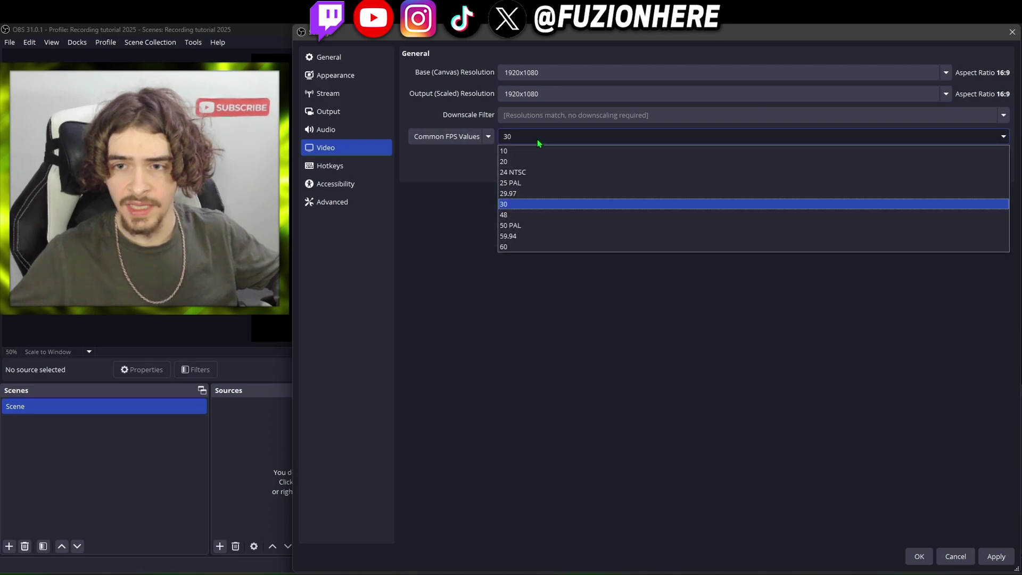
pyautogui.click(556, 250)
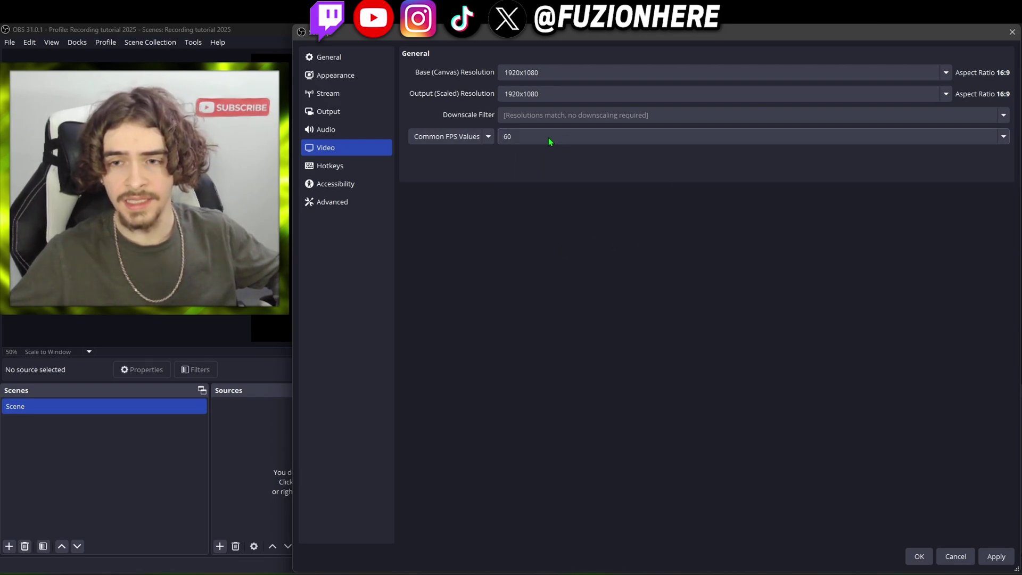
pyautogui.click(457, 137)
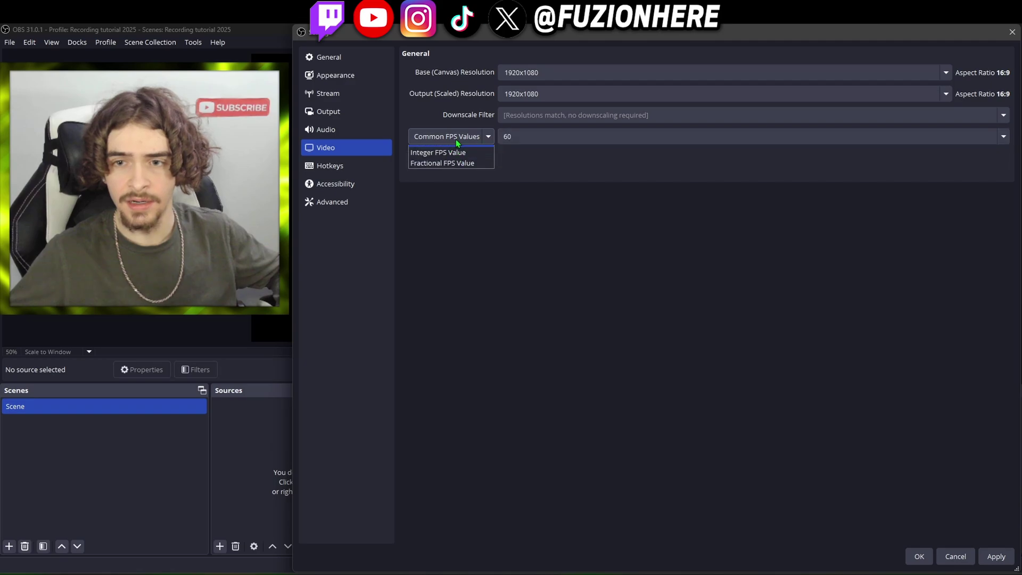
pyautogui.click(533, 137)
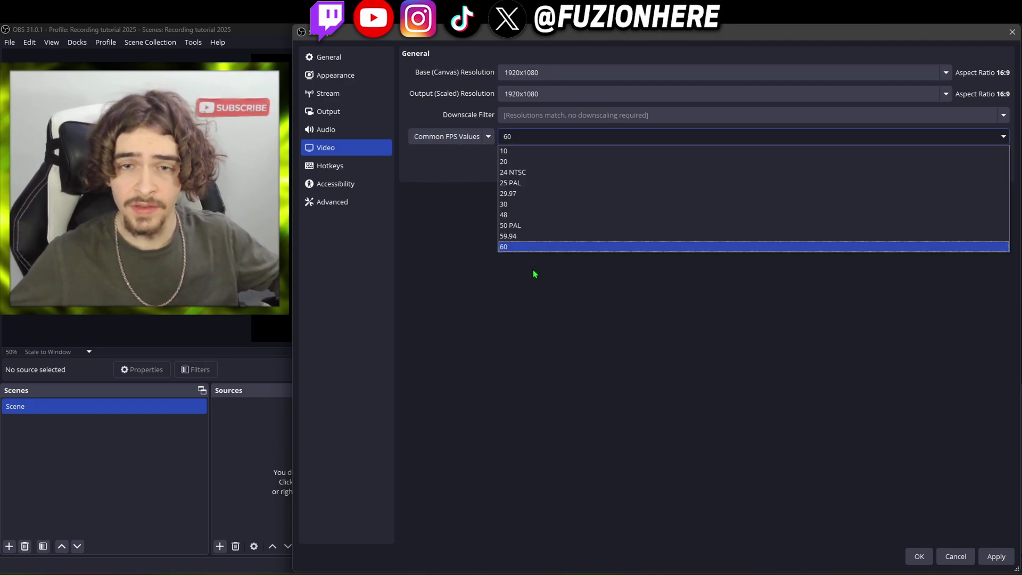
pyautogui.click(535, 205)
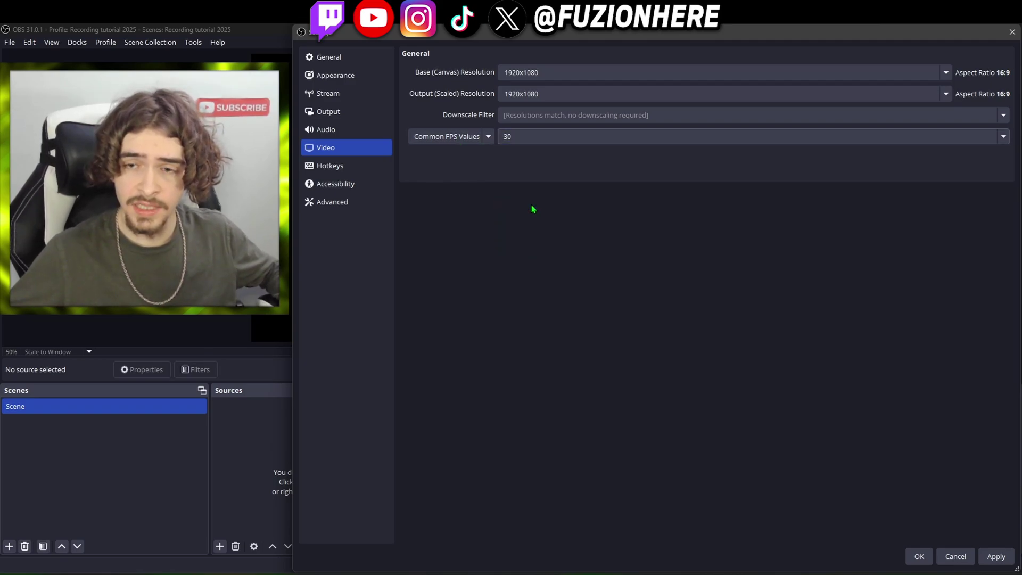
pyautogui.click(547, 137)
pyautogui.click(553, 247)
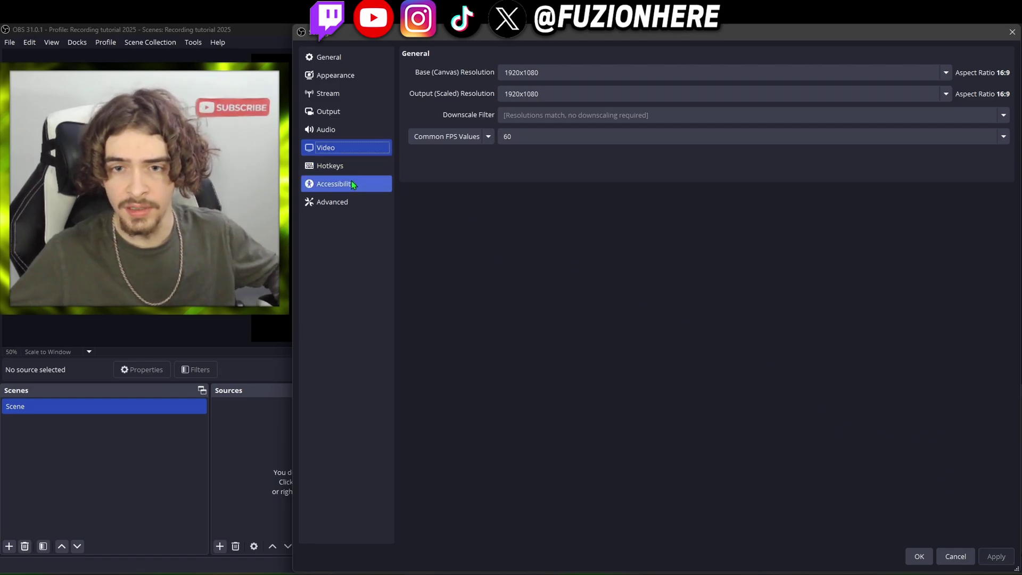
# Step: Review the Start, Stop and Pause Recording hotkey fields, leaving them unassigned
pyautogui.click(349, 166)
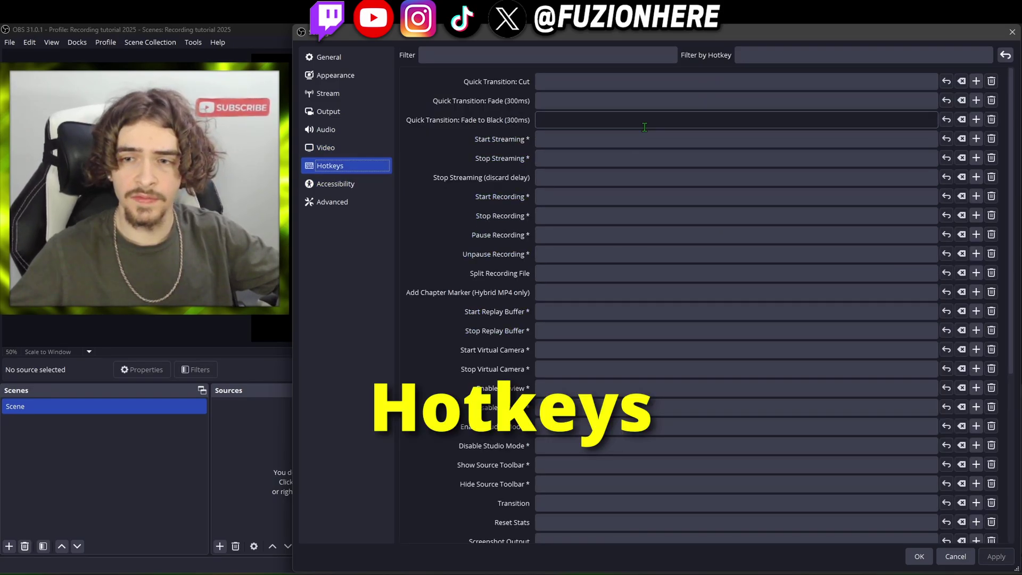
pyautogui.click(618, 196)
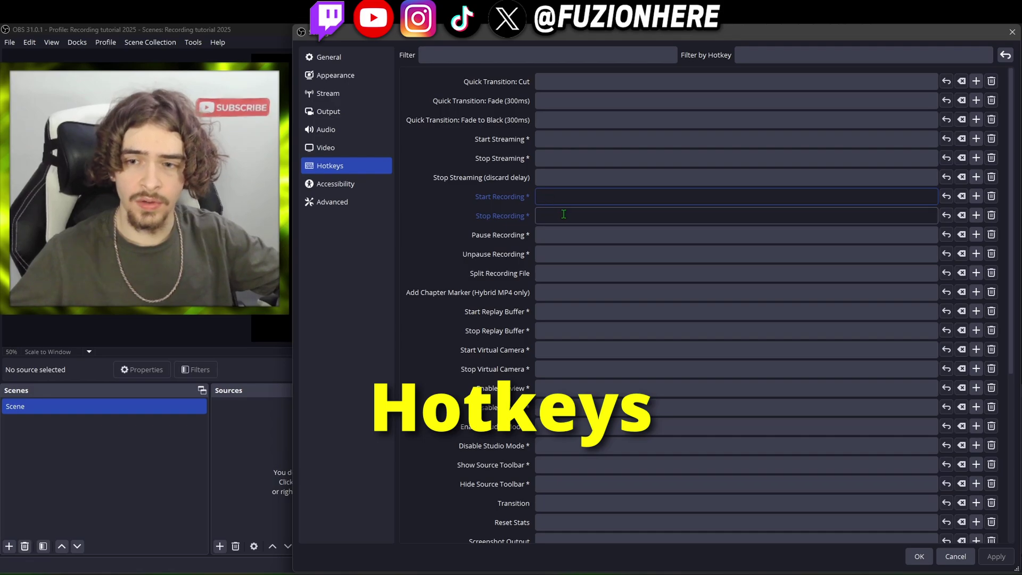
pyautogui.click(558, 216)
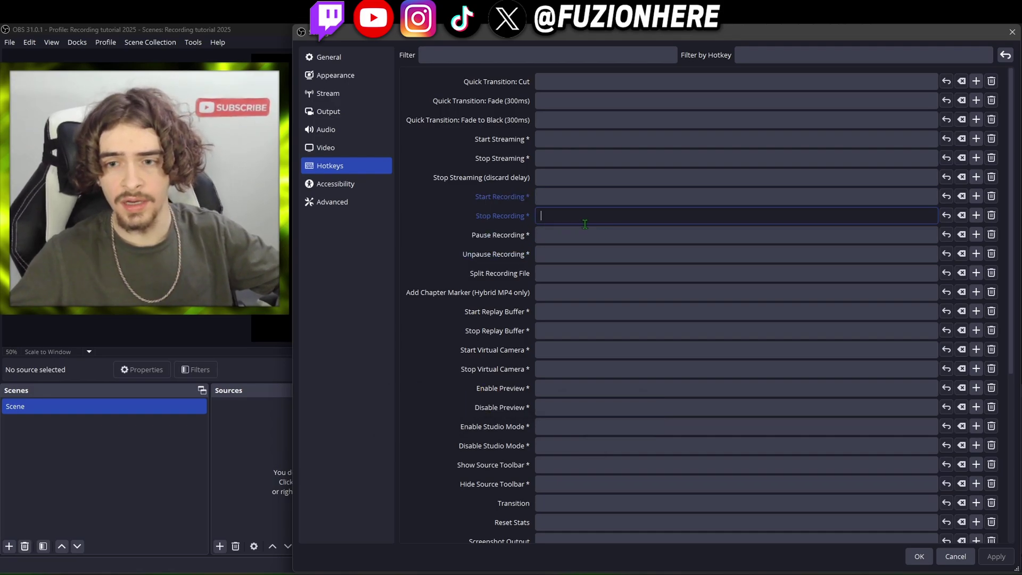
pyautogui.click(553, 238)
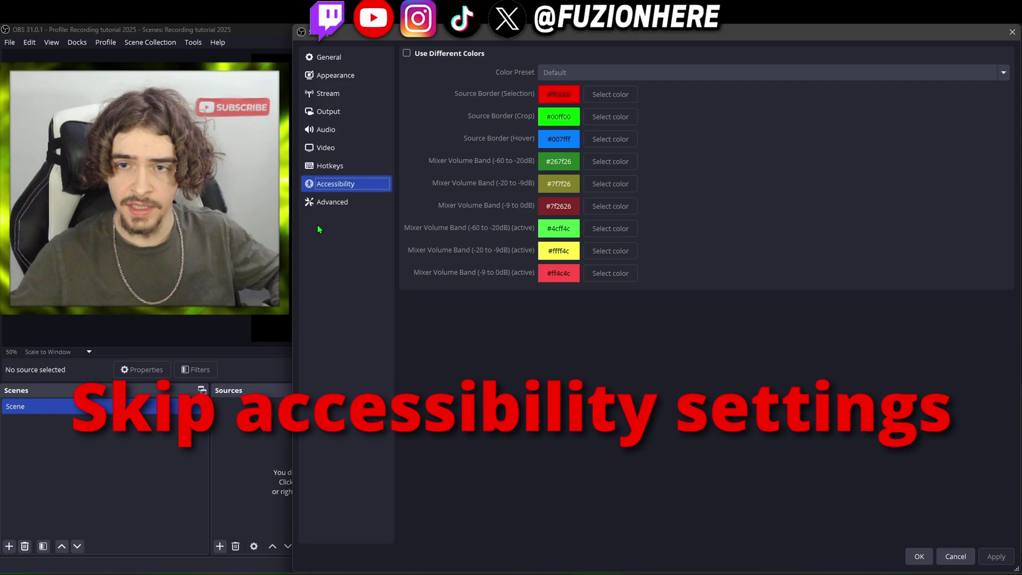
# Step: In Advanced settings, set Process Priority to Normal
pyautogui.click(337, 206)
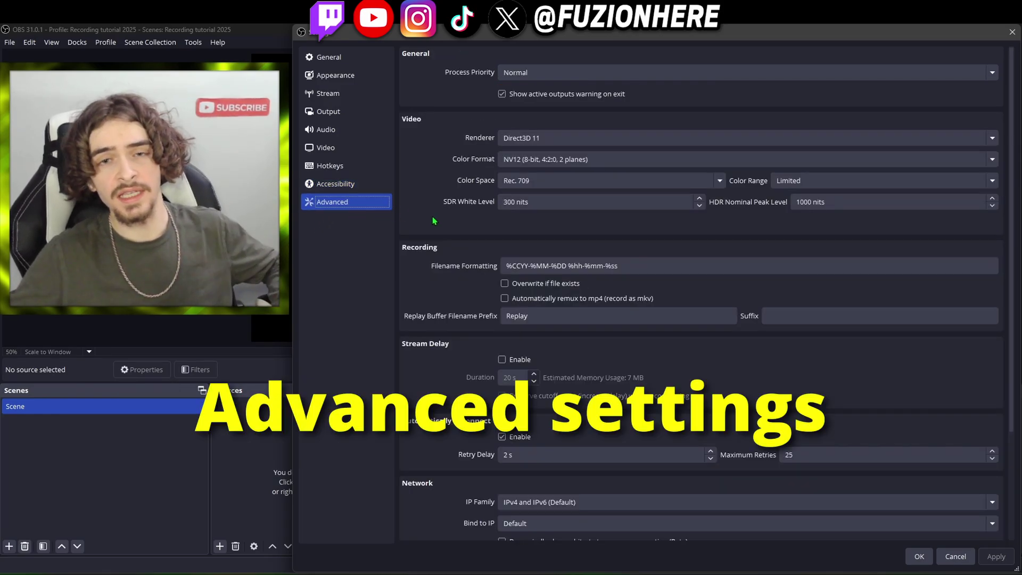
pyautogui.click(521, 75)
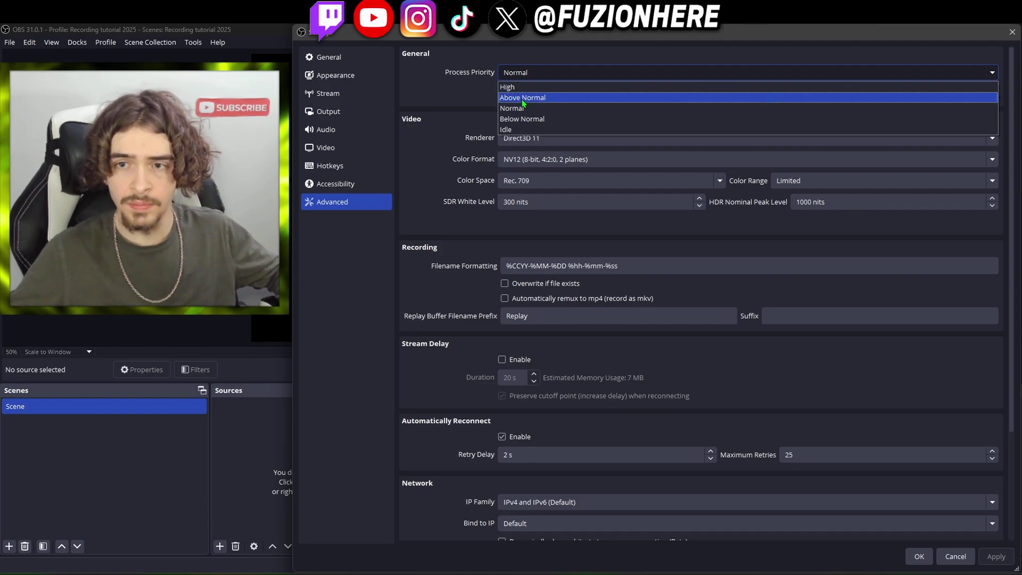
pyautogui.click(532, 97)
pyautogui.click(530, 74)
pyautogui.click(527, 87)
pyautogui.click(534, 73)
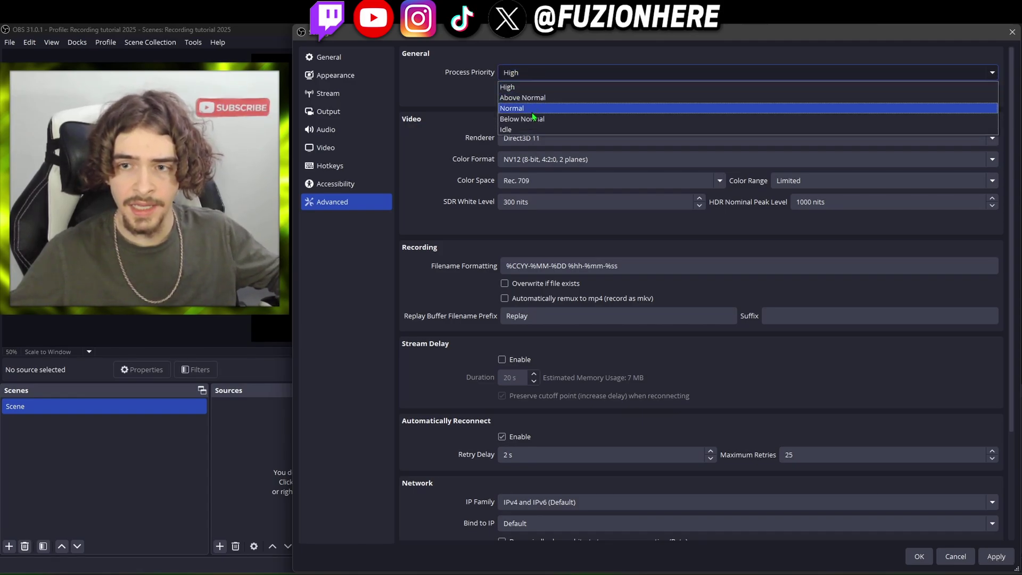
pyautogui.click(521, 109)
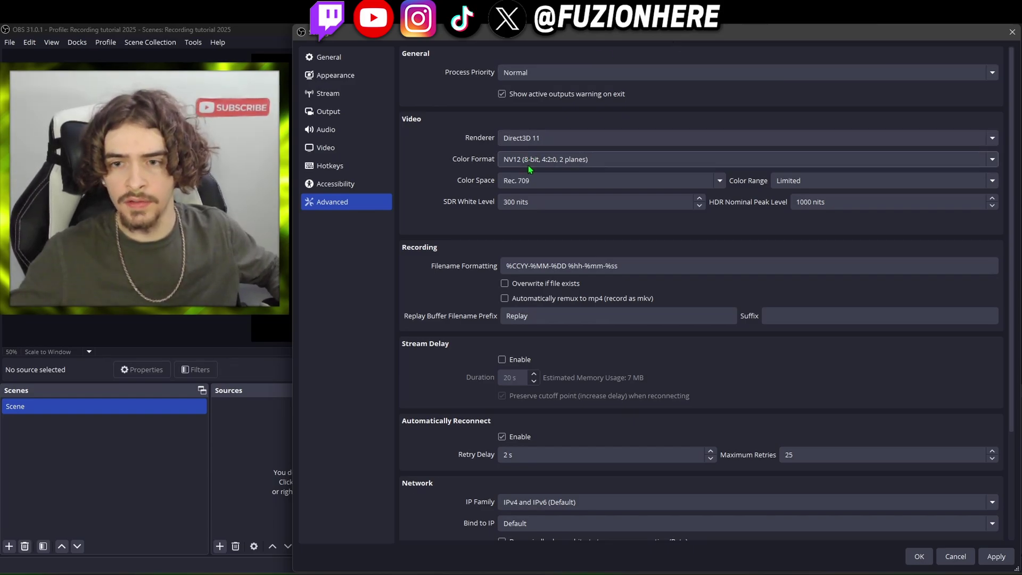
# Step: Set Color Space to Rec. 709 and Color Range to Full, then apply
pyautogui.click(529, 182)
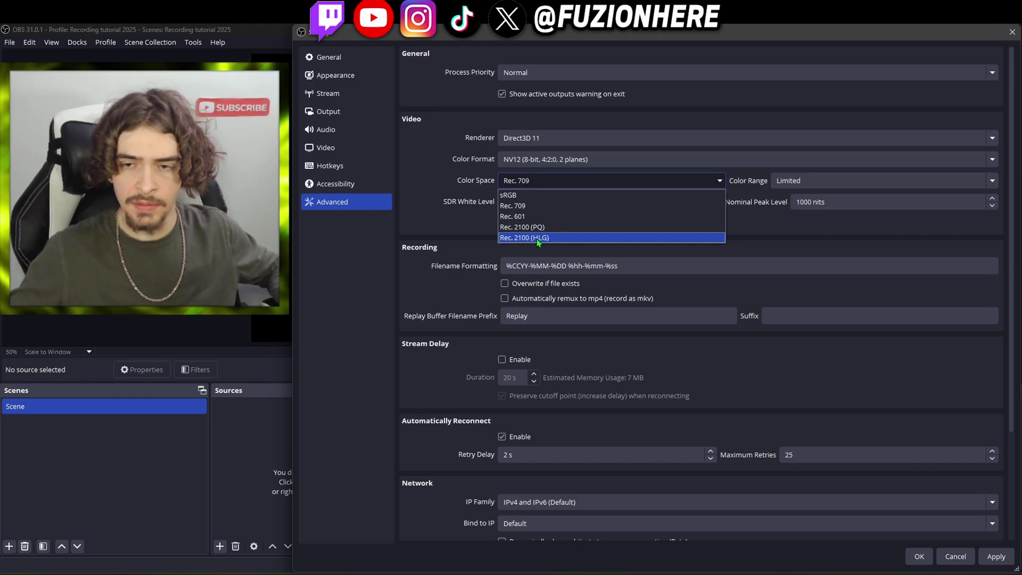
pyautogui.click(519, 238)
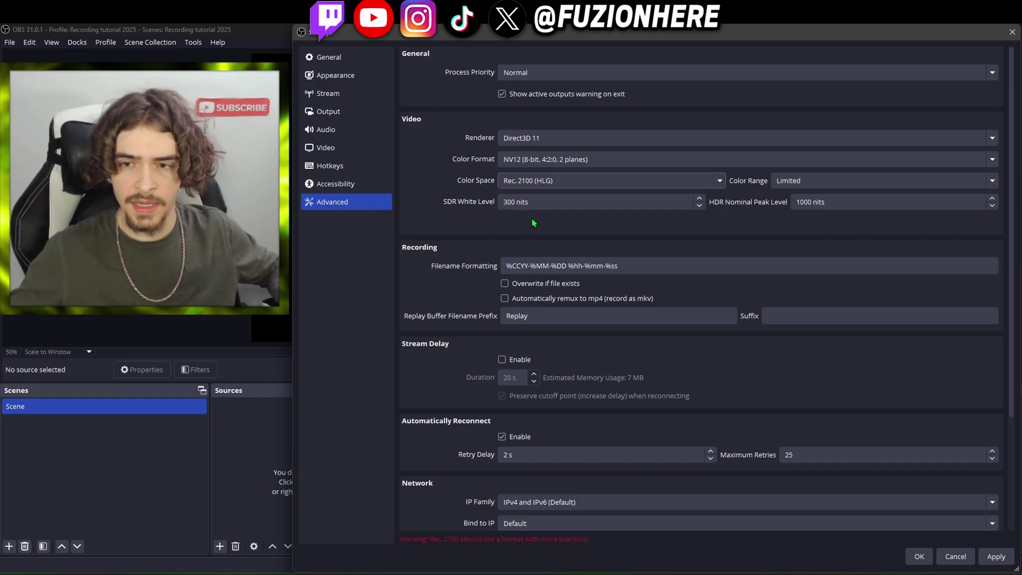
pyautogui.click(543, 182)
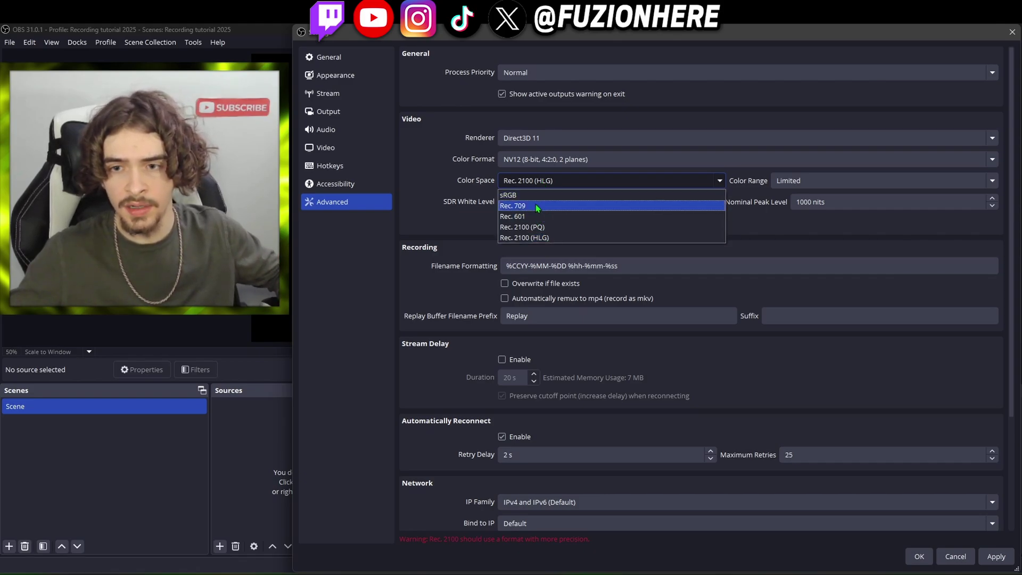
pyautogui.click(537, 208)
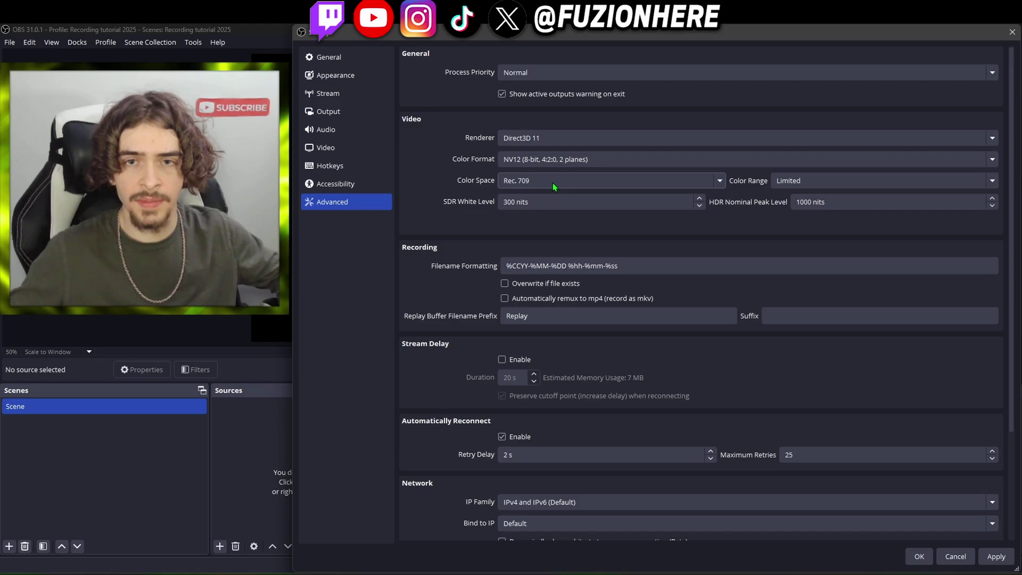
pyautogui.click(799, 182)
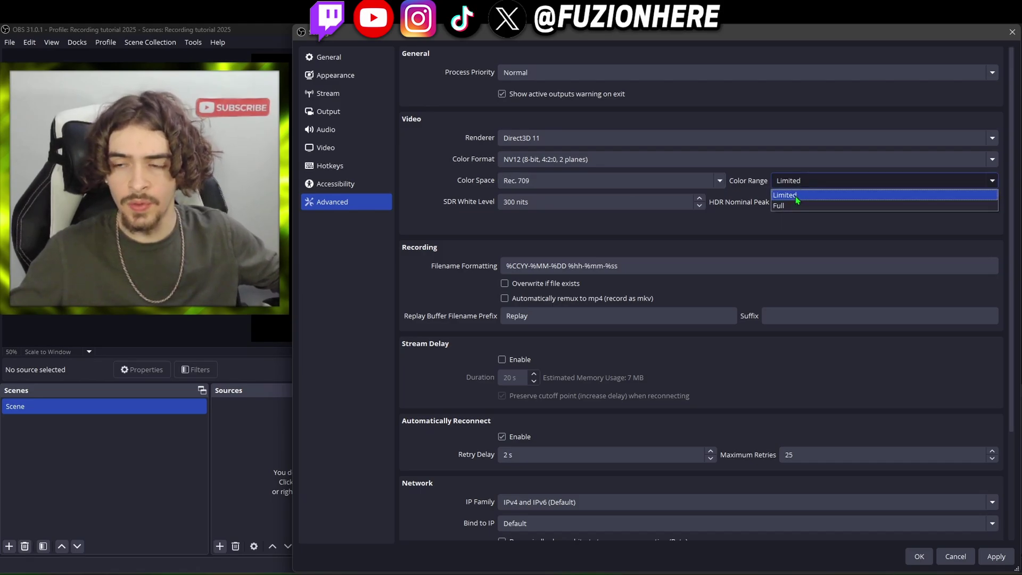
pyautogui.click(787, 207)
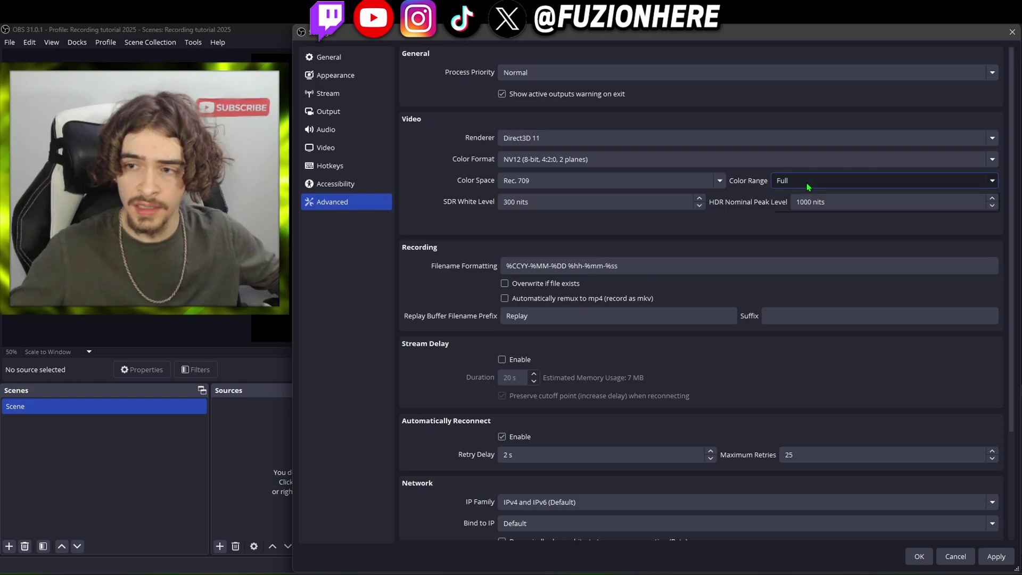
pyautogui.click(807, 183)
pyautogui.click(793, 197)
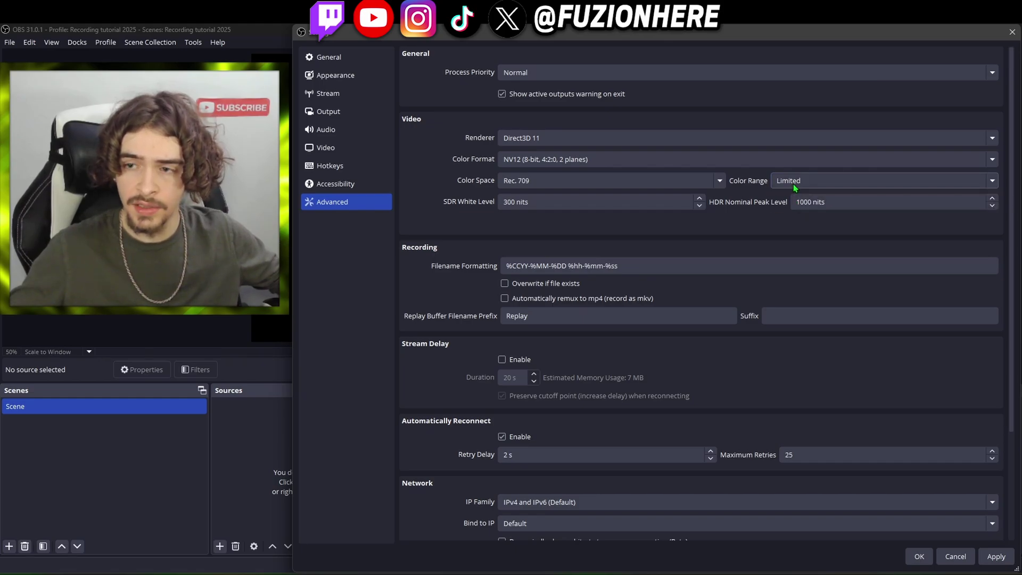
pyautogui.click(793, 183)
pyautogui.click(790, 206)
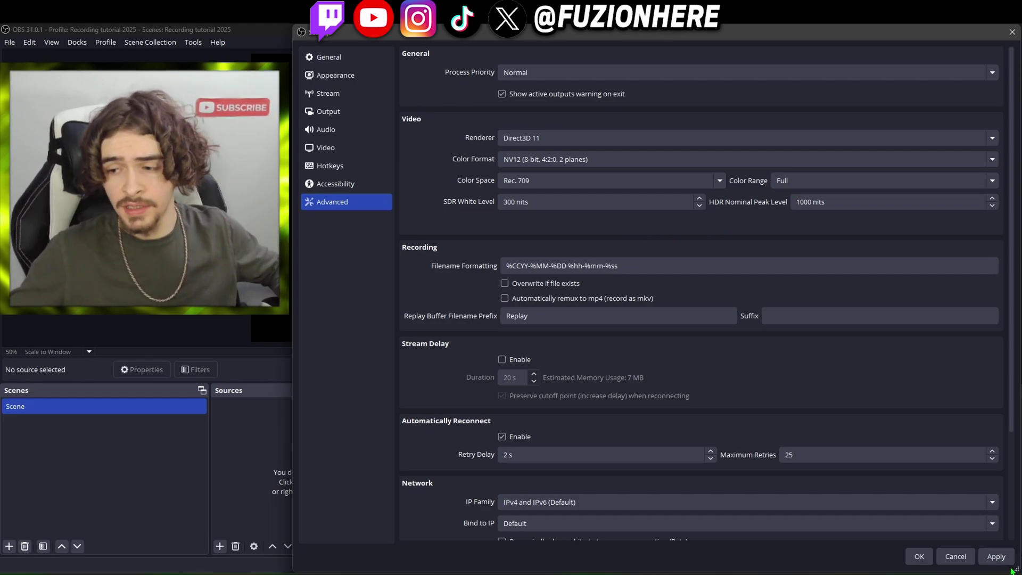
pyautogui.click(996, 557)
# Step: Close Settings with OK and bring up the Sources panel's context menu
pyautogui.click(920, 556)
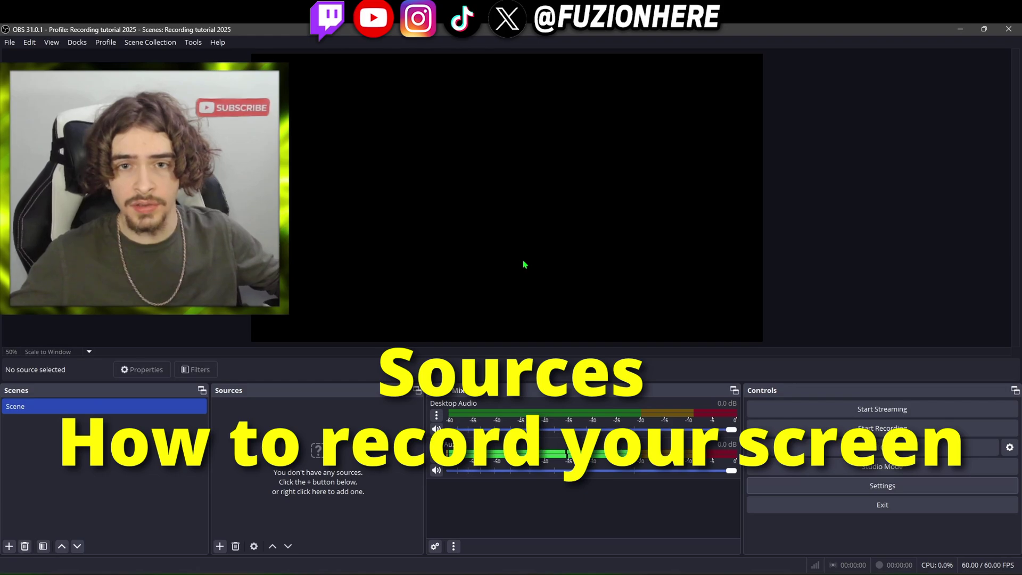
pyautogui.rightClick(274, 415)
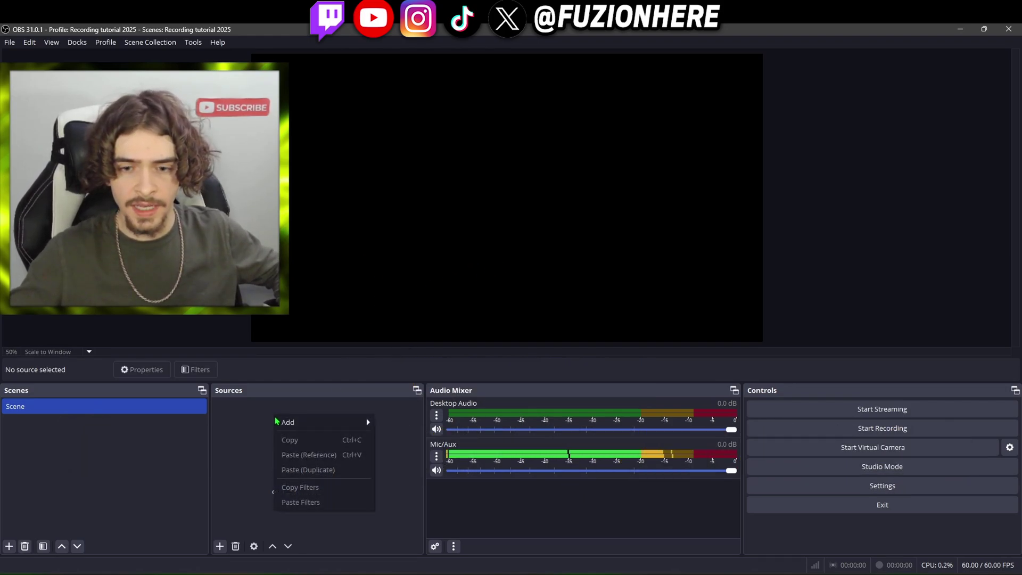
# Step: Add a Display Capture source of the 24G2W1G4 monitor with Capture Cursor enabled
pyautogui.moveTo(292, 426)
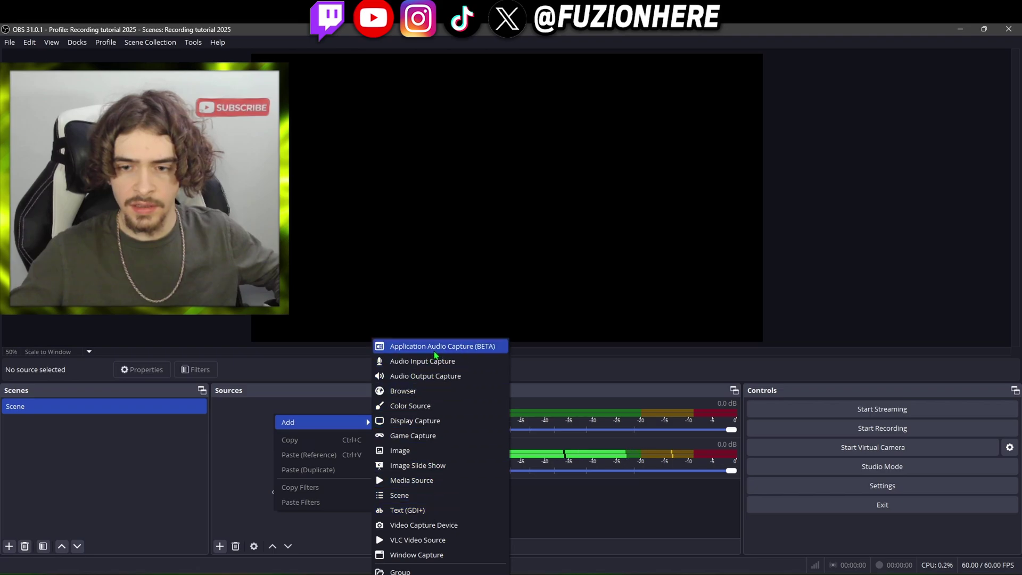
pyautogui.click(413, 426)
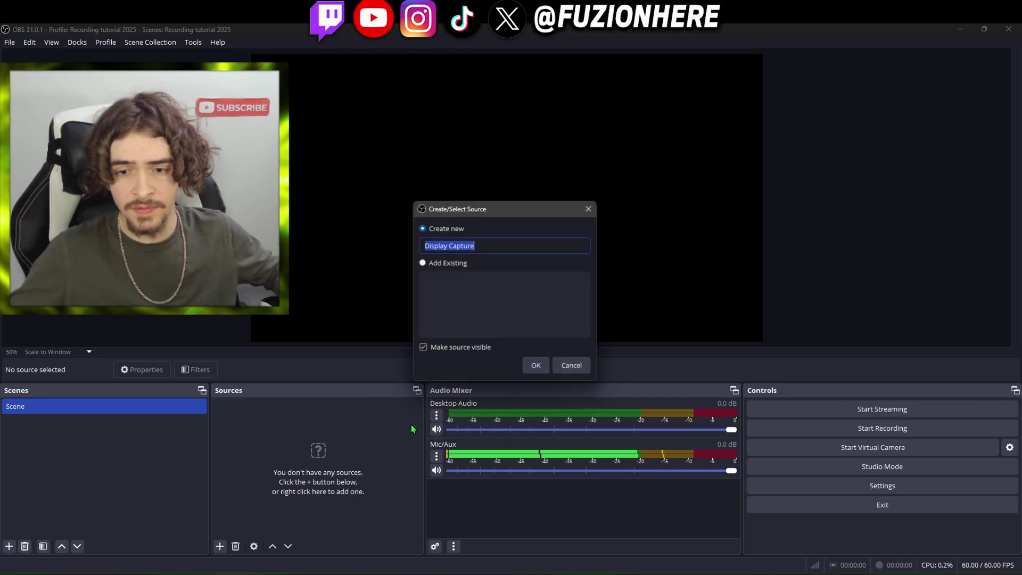
pyautogui.click(538, 370)
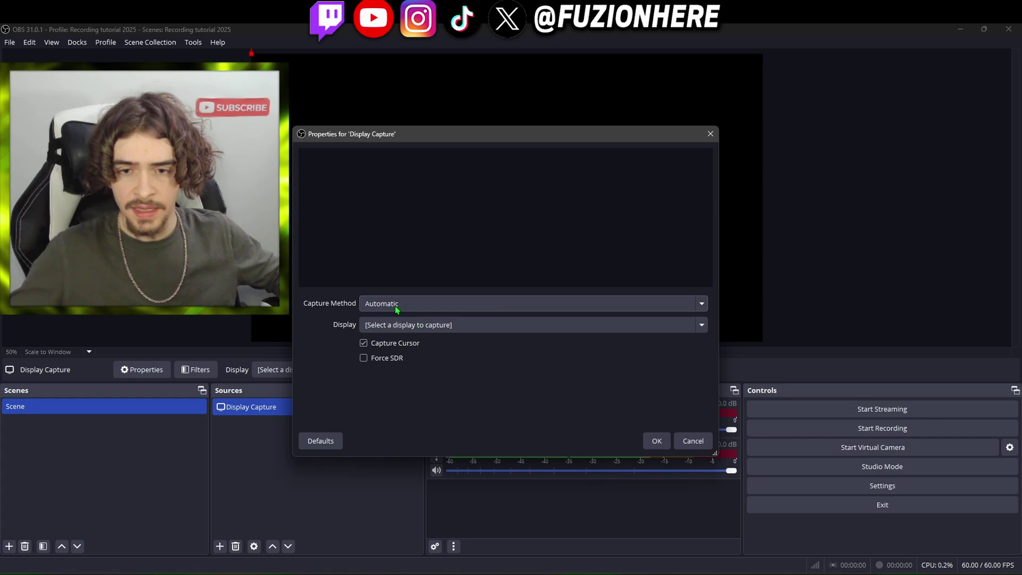
pyautogui.click(432, 326)
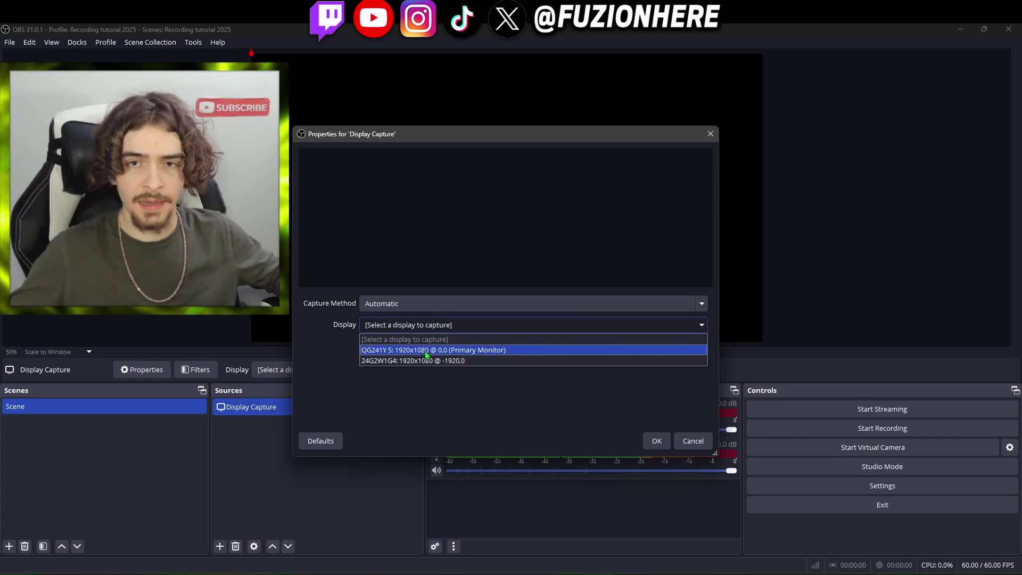
pyautogui.click(426, 350)
pyautogui.click(473, 325)
pyautogui.click(447, 360)
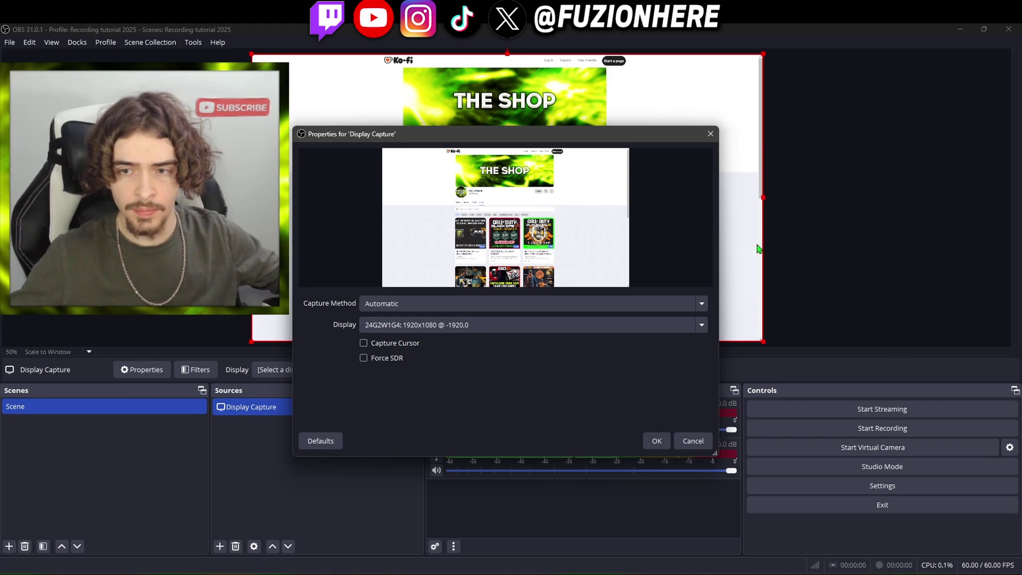
pyautogui.click(387, 345)
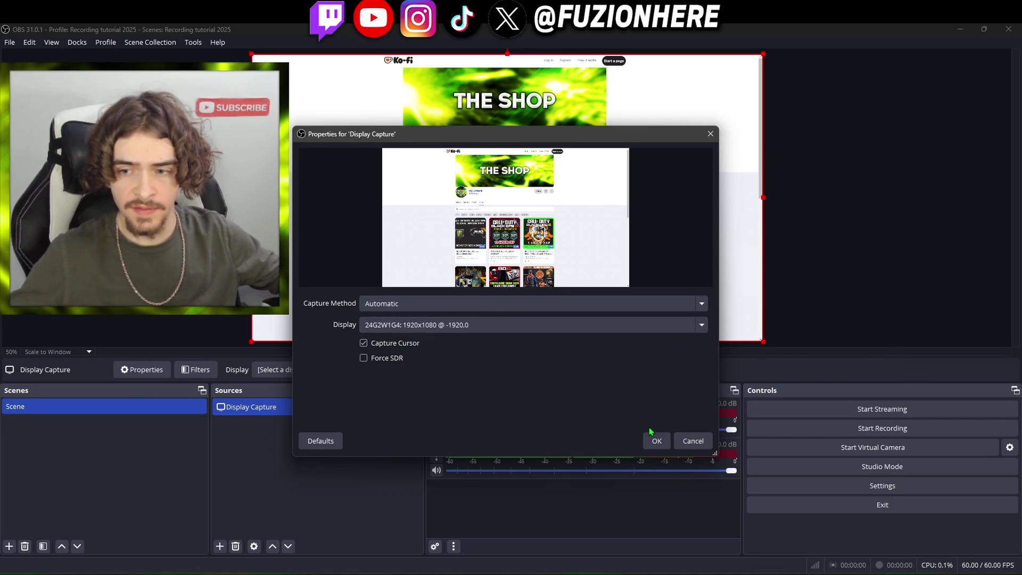
pyautogui.click(656, 441)
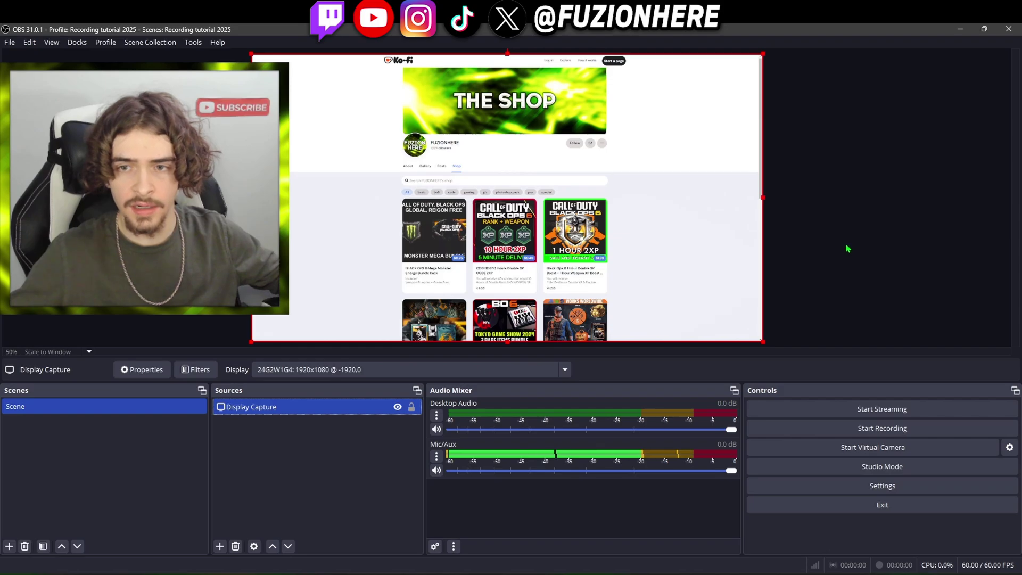
# Step: Scroll the captured shop page to test the capture, then bring up the Sources add menu
pyautogui.scroll(-3, 680, 243)
pyautogui.scroll(-5, 680, 244)
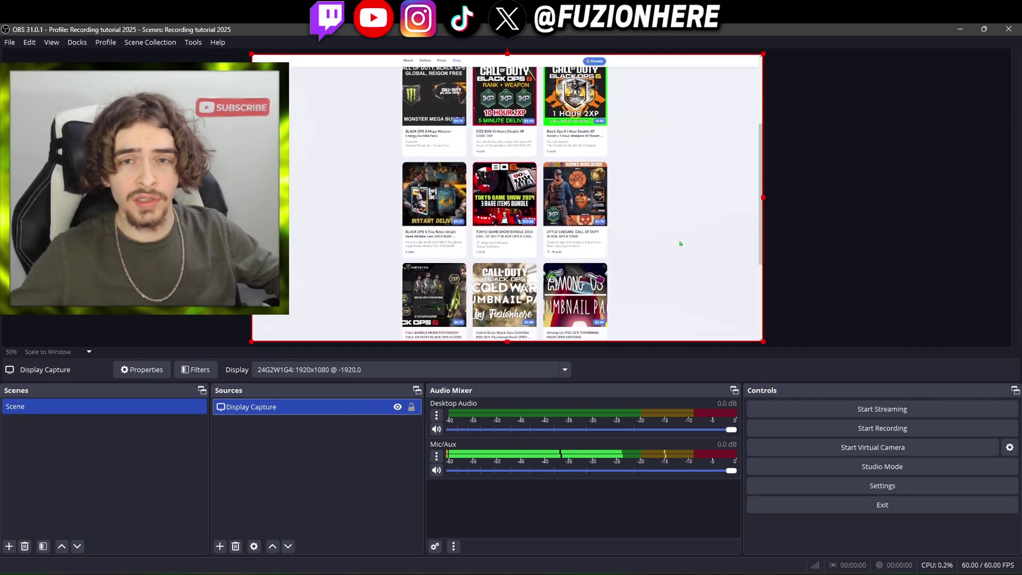
pyautogui.scroll(5, 679, 250)
pyautogui.scroll(-2, 677, 255)
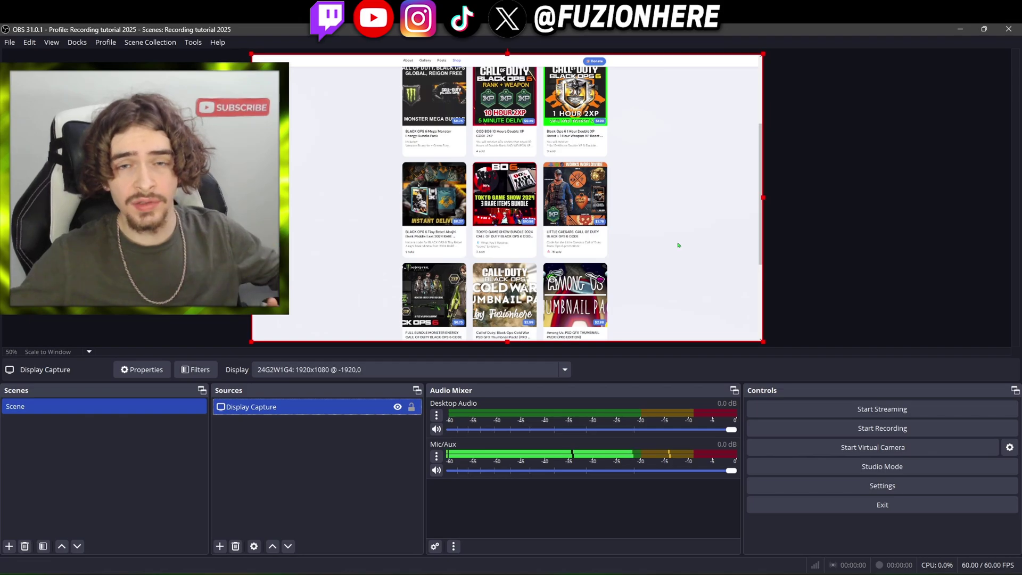
pyautogui.scroll(-1, 689, 248)
pyautogui.scroll(-4, 696, 249)
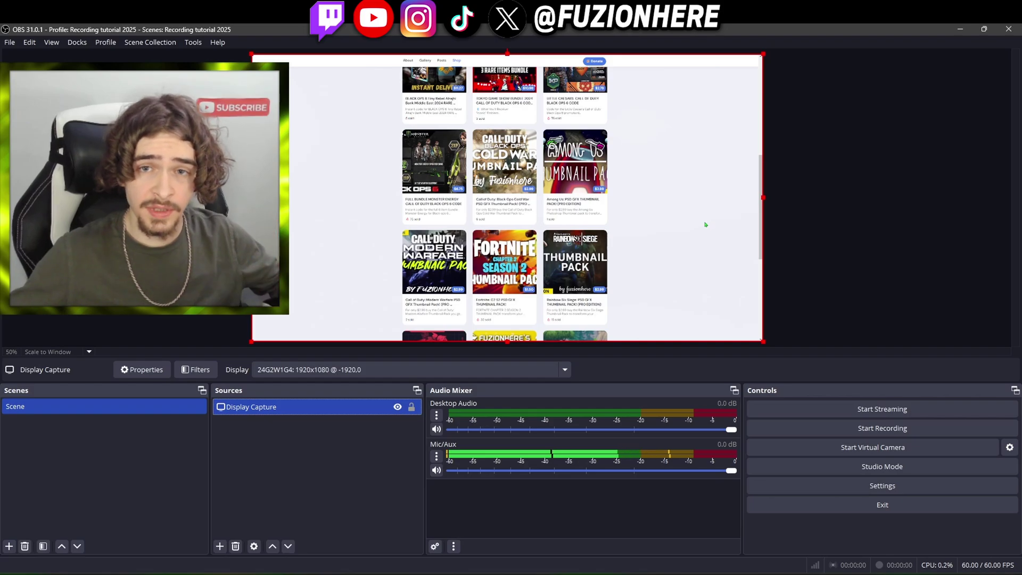
pyautogui.scroll(-3, 705, 226)
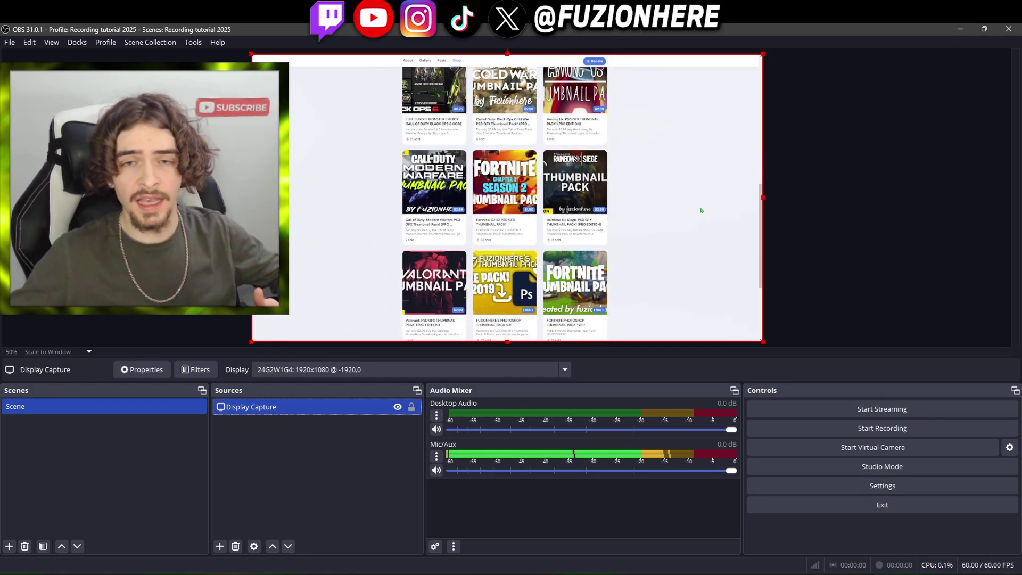
pyautogui.scroll(1, 701, 210)
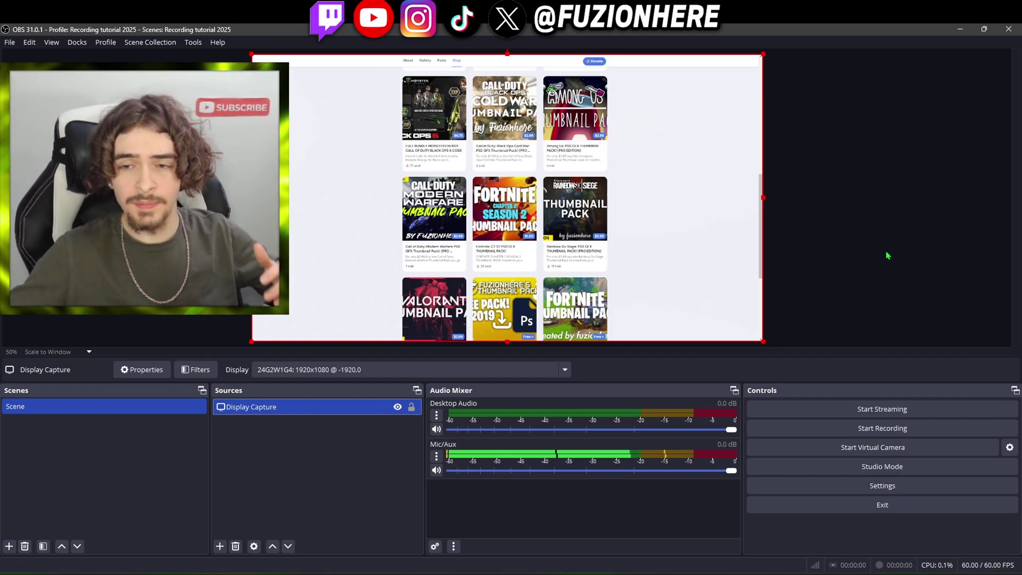
pyautogui.rightClick(306, 449)
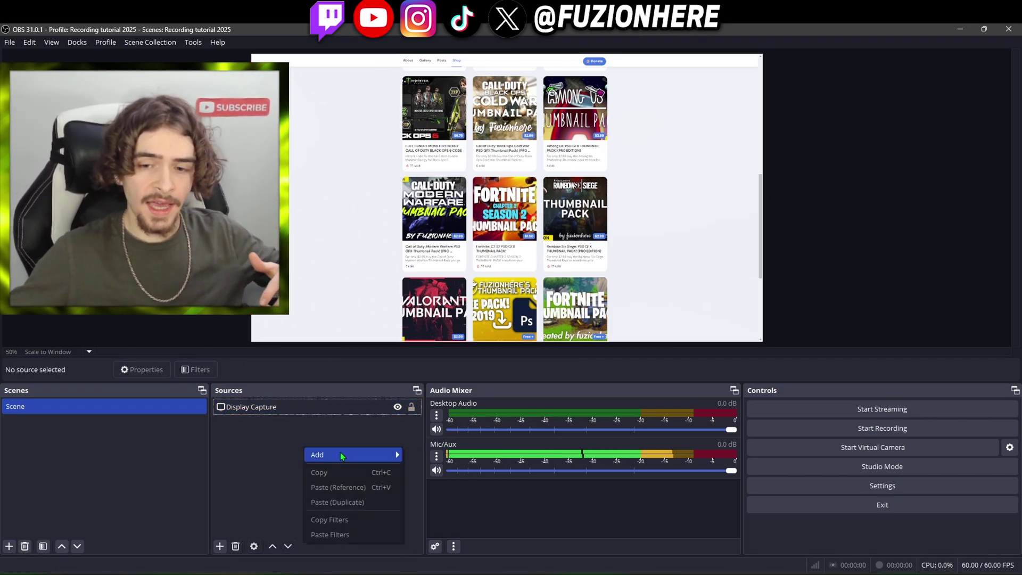
# Step: Add a new Game Capture source to the scene
pyautogui.moveTo(340, 454)
pyautogui.click(276, 434)
pyautogui.rightClick(275, 434)
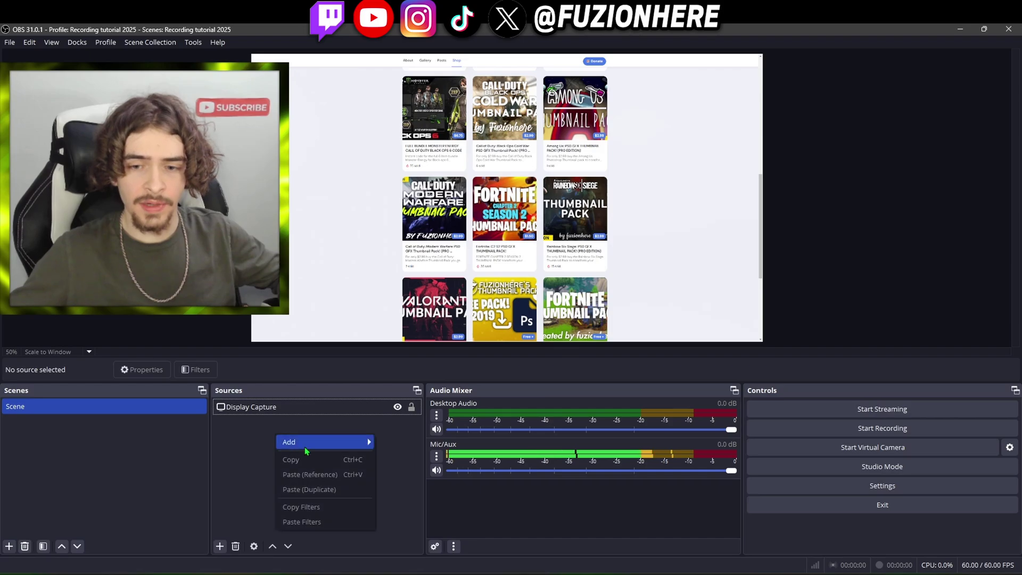
pyautogui.moveTo(305, 446)
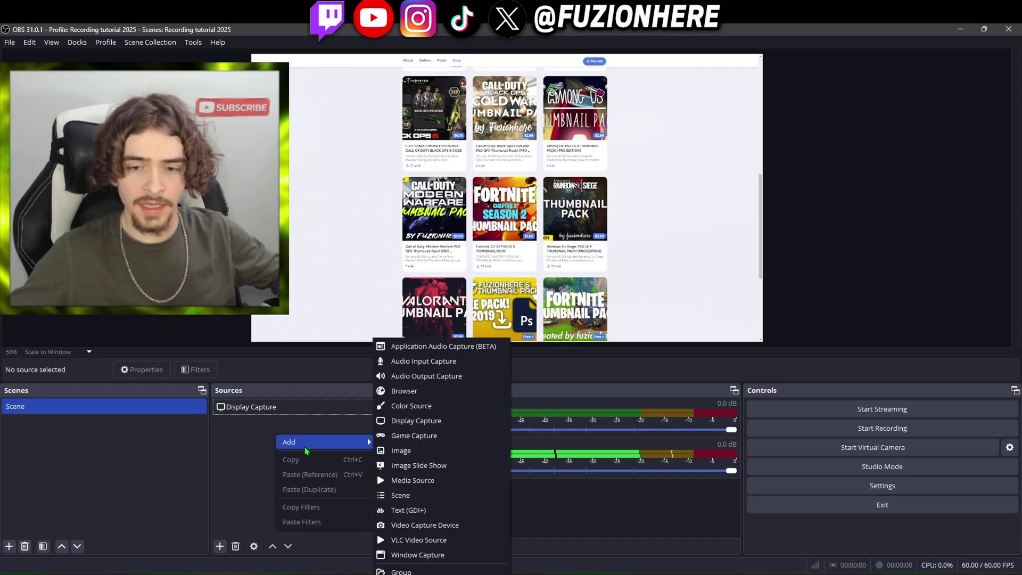
pyautogui.click(423, 436)
pyautogui.click(537, 367)
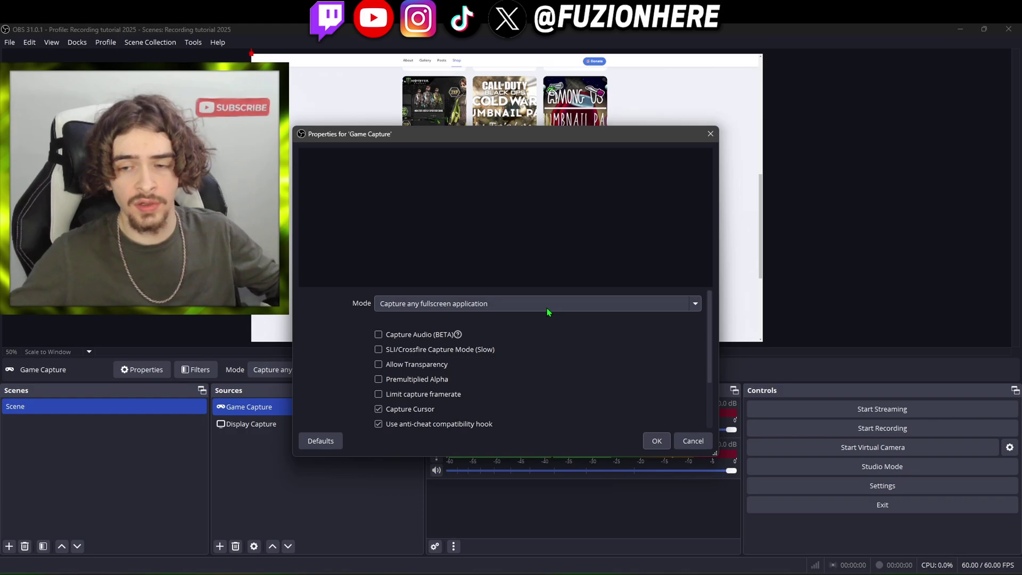
# Step: Keep the Game Capture colour space at sRGB and close its properties, discarding changes
pyautogui.scroll(-1, 547, 308)
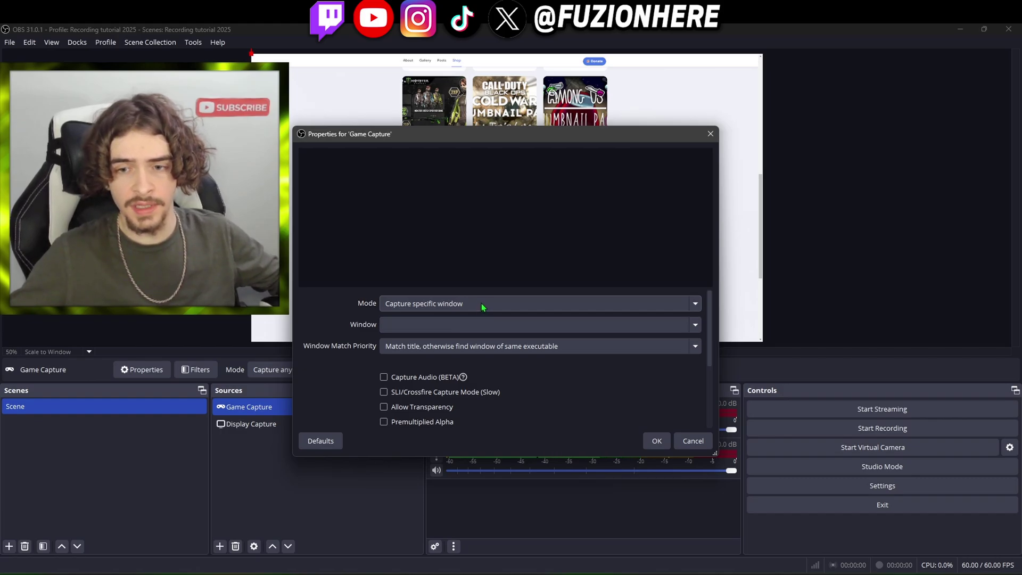
pyautogui.scroll(1, 481, 302)
pyautogui.scroll(-1, 710, 372)
pyautogui.scroll(-1, 710, 385)
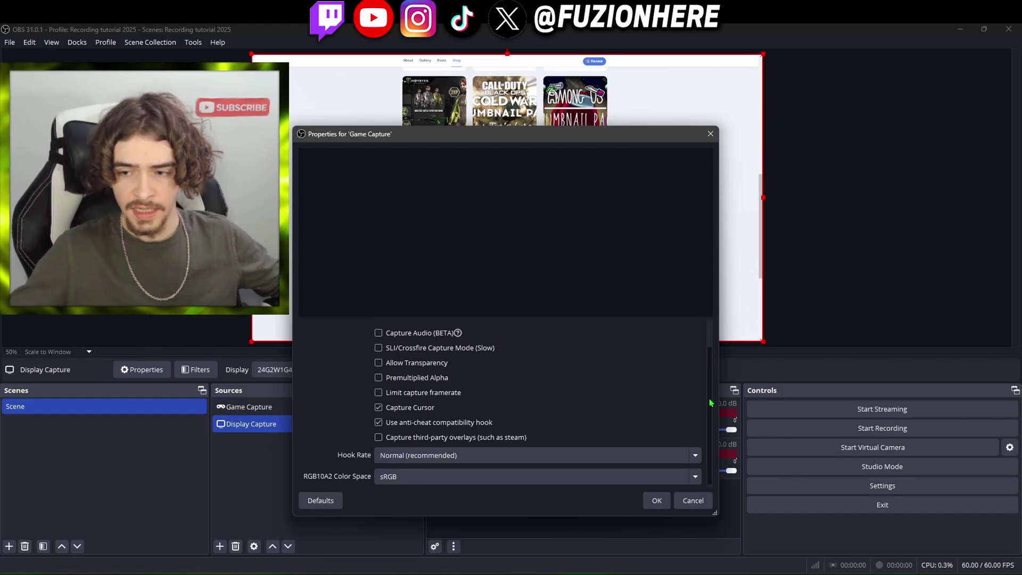
pyautogui.click(394, 478)
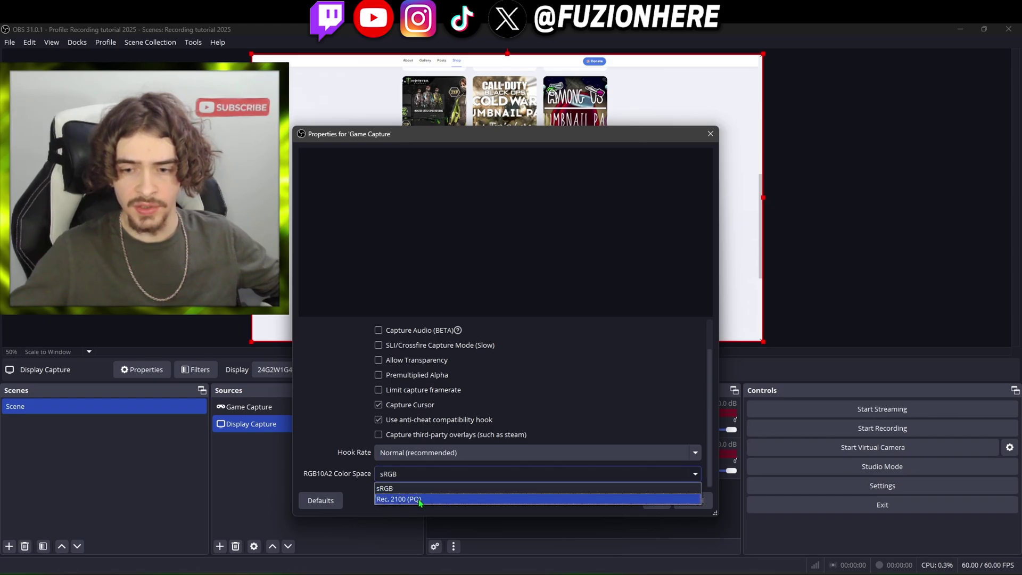
pyautogui.click(554, 459)
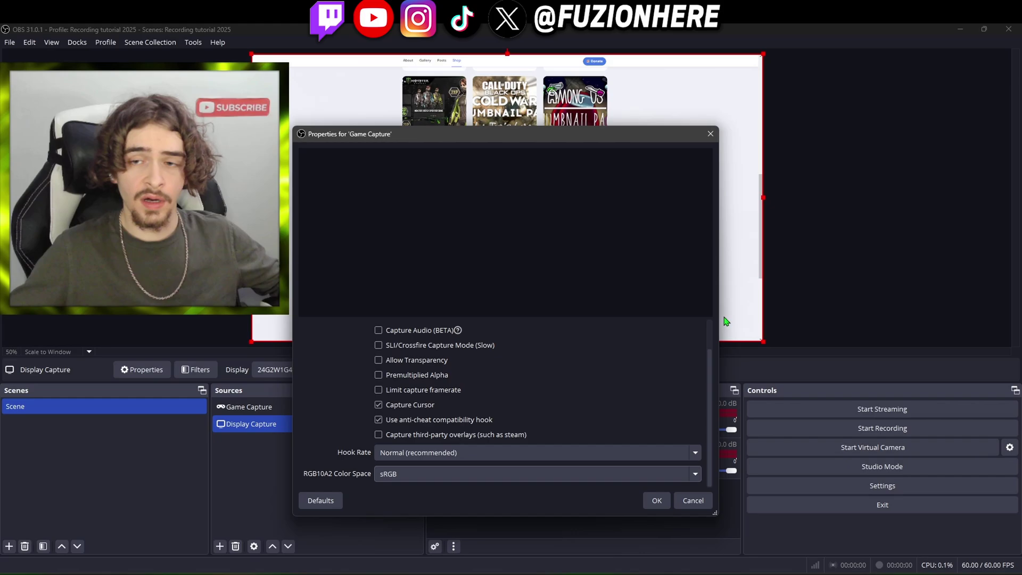
pyautogui.click(712, 139)
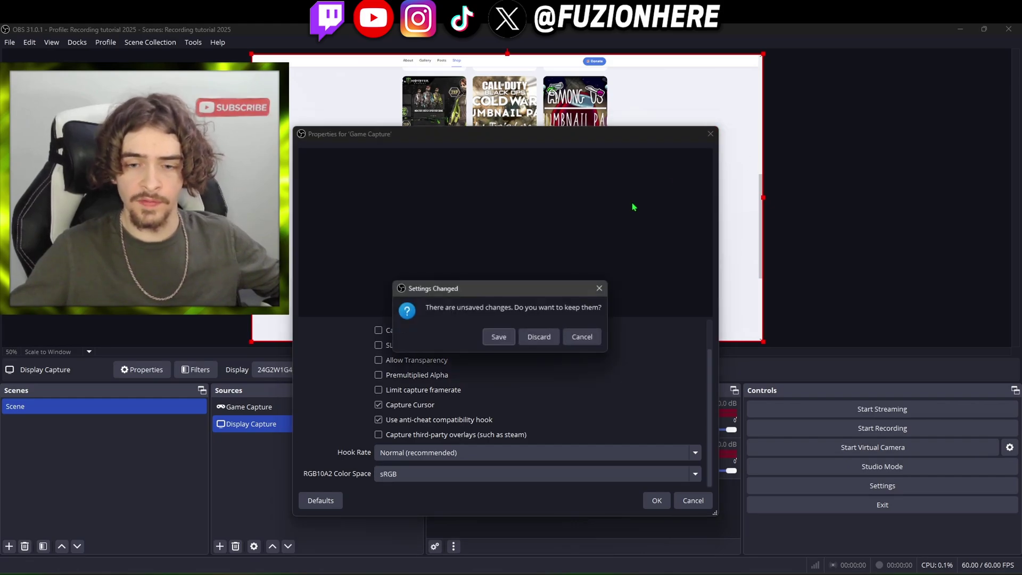
pyautogui.click(539, 336)
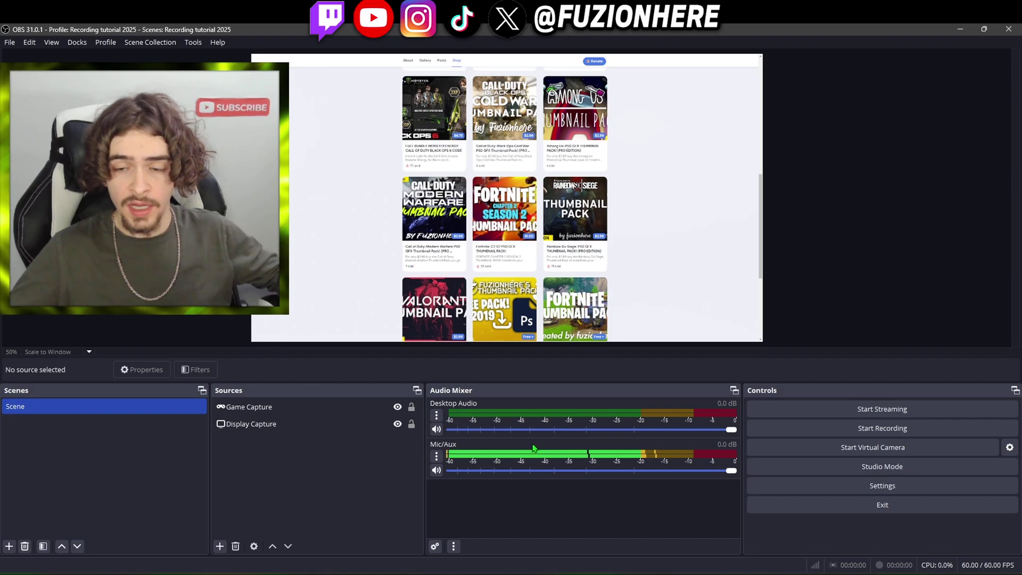
# Step: In Advanced Audio Properties, limit Desktop Audio to track 1 only
pyautogui.rightClick(558, 435)
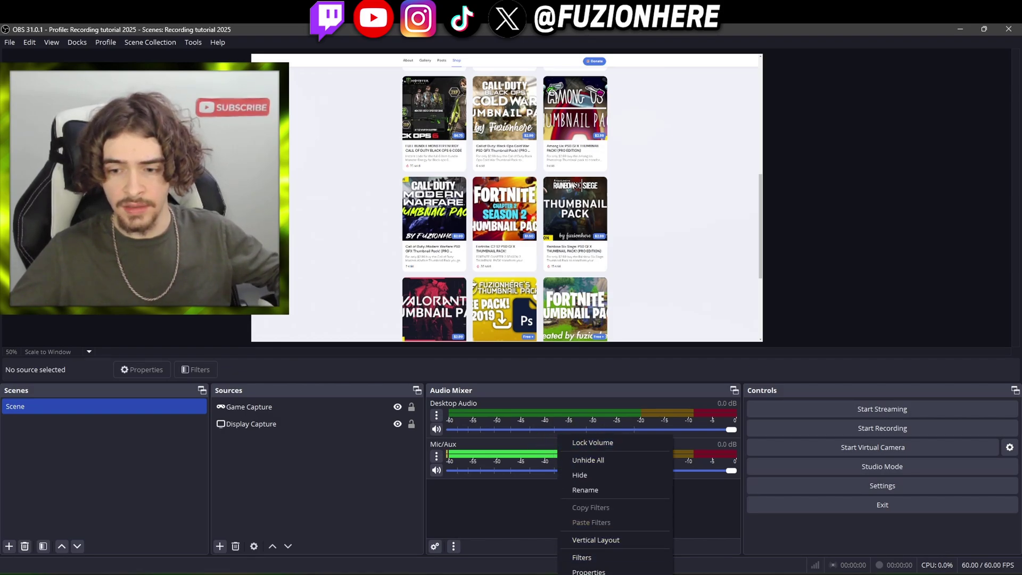
pyautogui.click(590, 573)
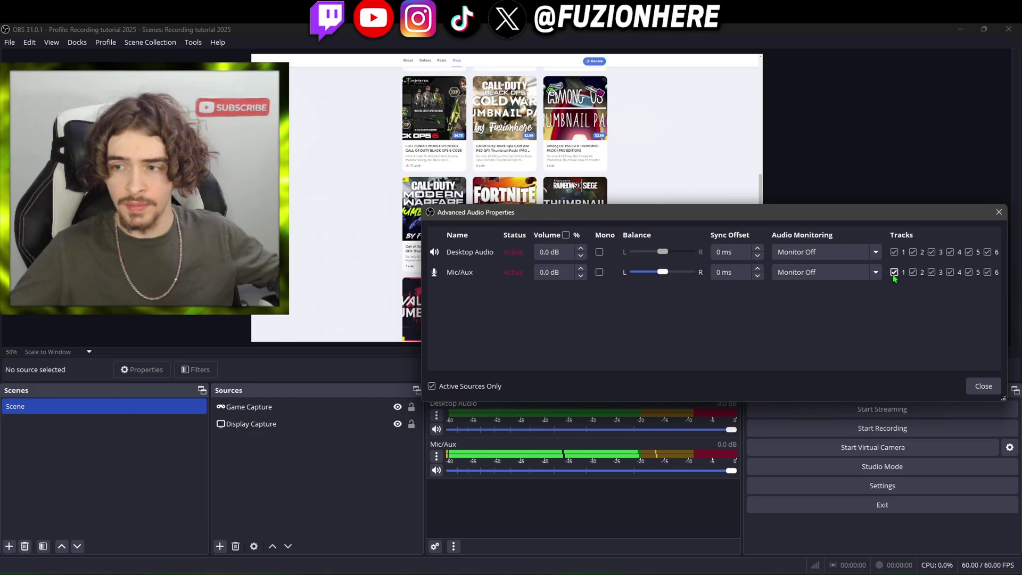
pyautogui.click(912, 252)
pyautogui.click(932, 252)
pyautogui.click(956, 253)
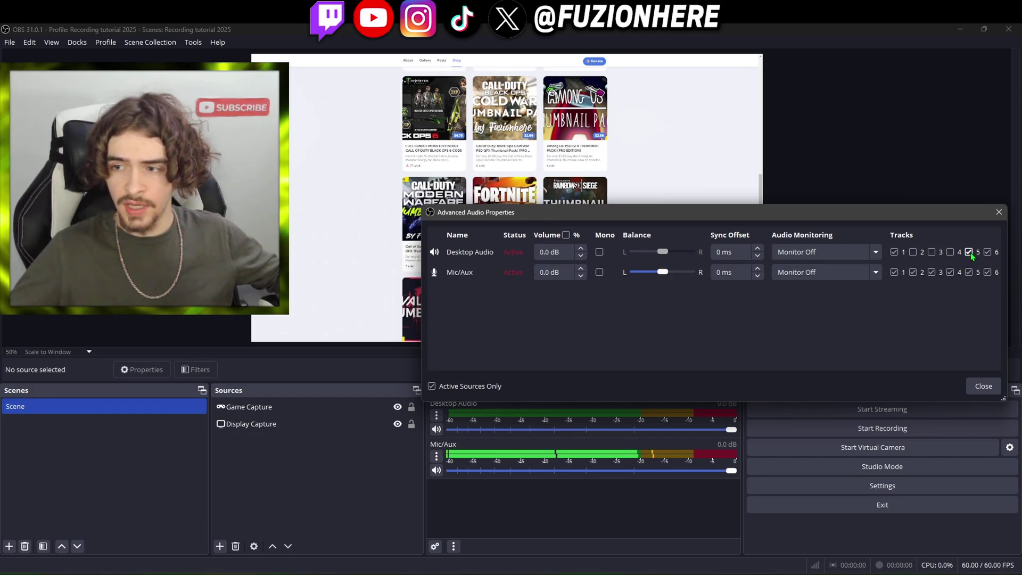
pyautogui.click(970, 252)
pyautogui.click(988, 252)
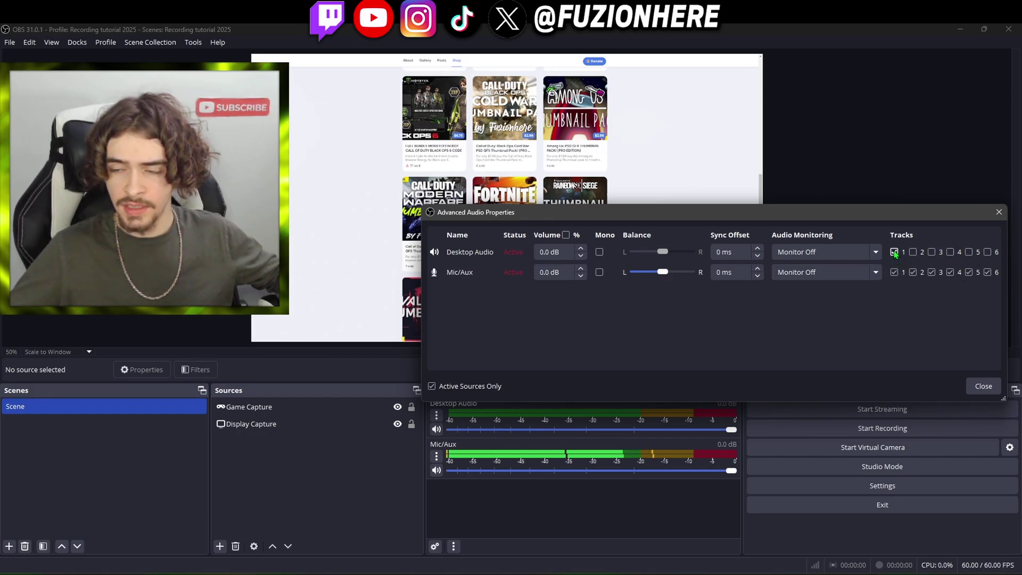
# Step: Limit Mic/Aux to track 2 only and close the audio properties
pyautogui.click(894, 273)
pyautogui.click(931, 272)
pyautogui.click(950, 273)
pyautogui.click(970, 272)
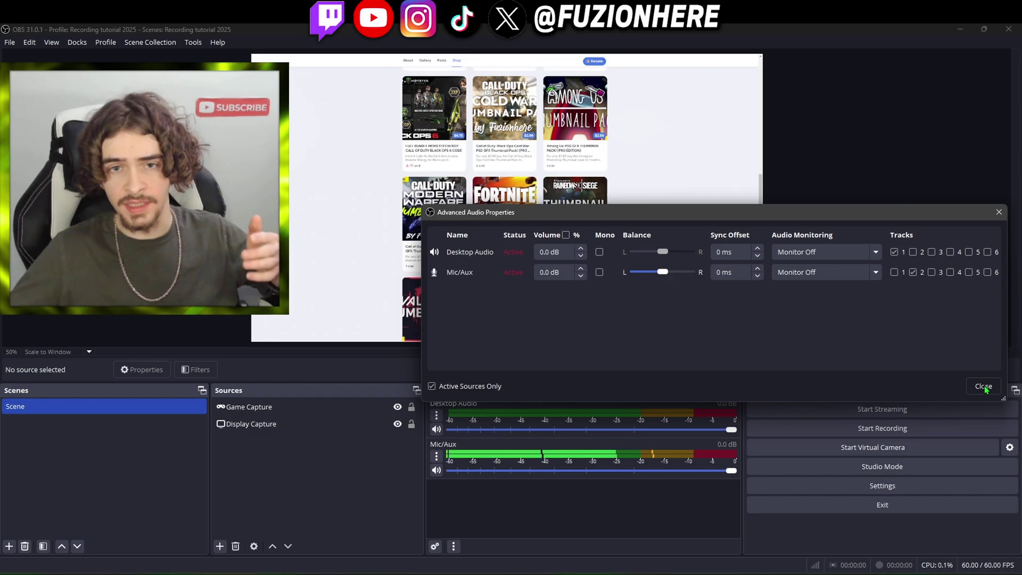
pyautogui.click(985, 388)
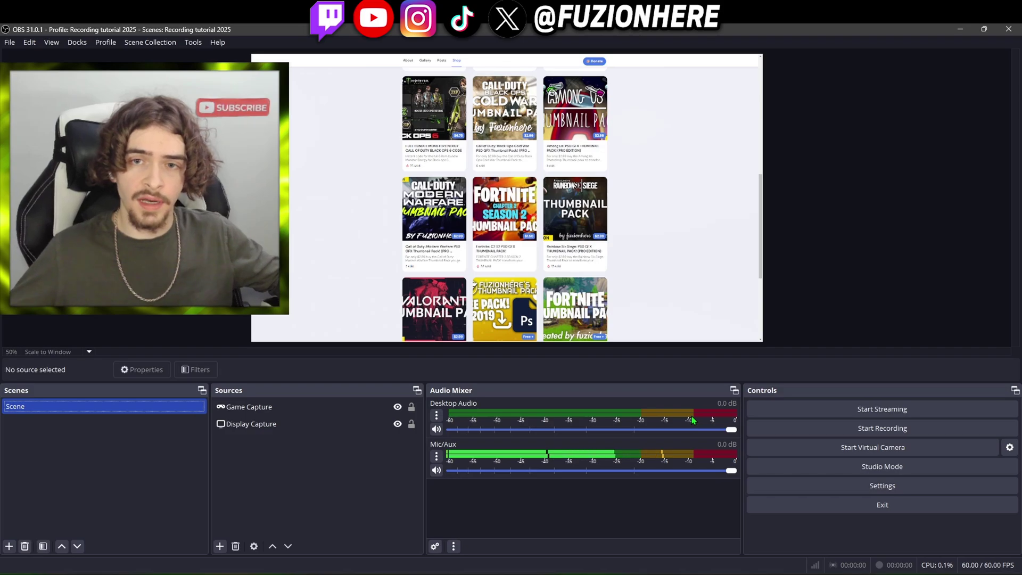
# Step: Create Scene 2 and Scene 3 with their default names
pyautogui.rightClick(90, 433)
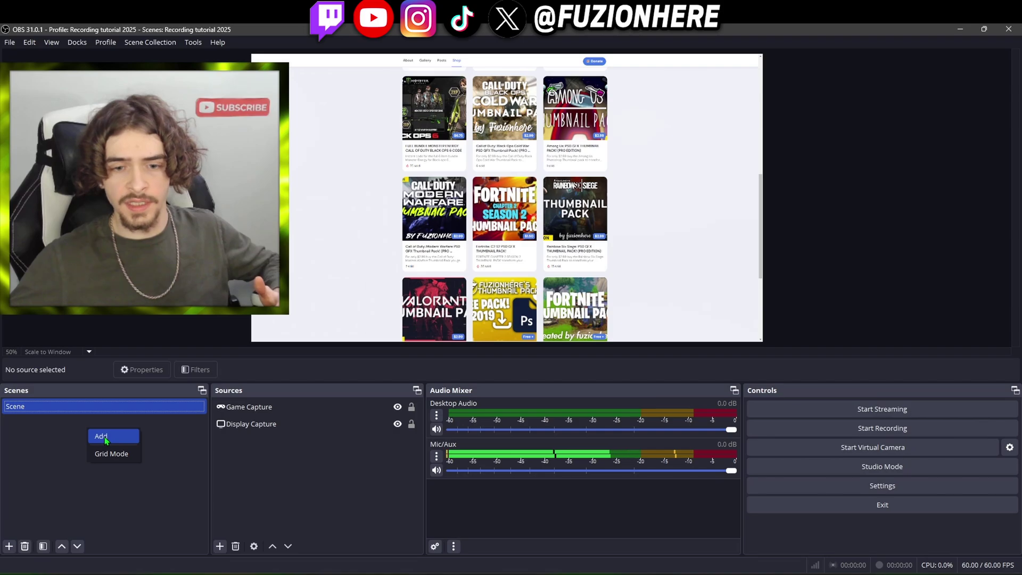
pyautogui.click(104, 437)
pyautogui.click(485, 317)
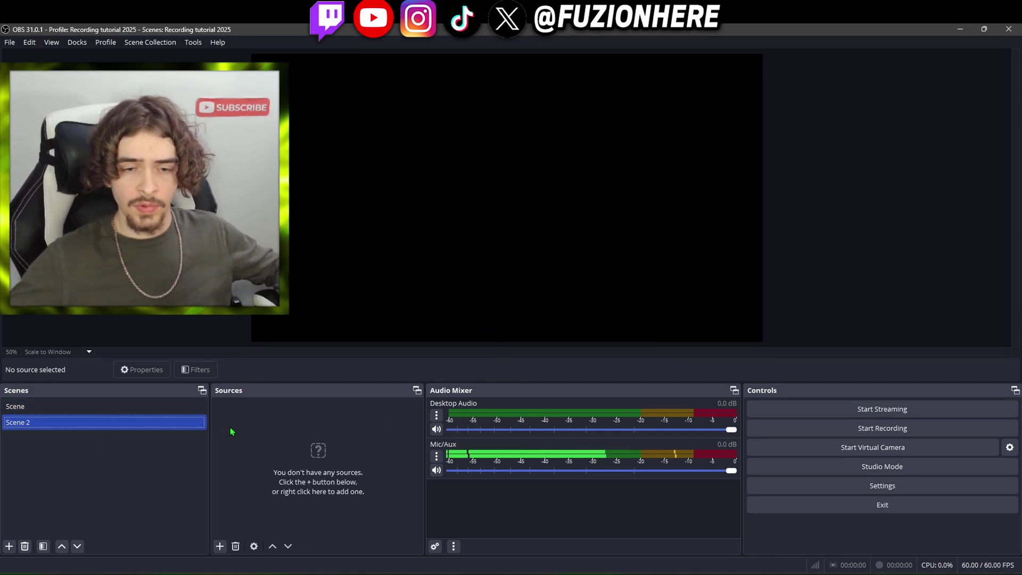
pyautogui.rightClick(73, 457)
pyautogui.click(84, 461)
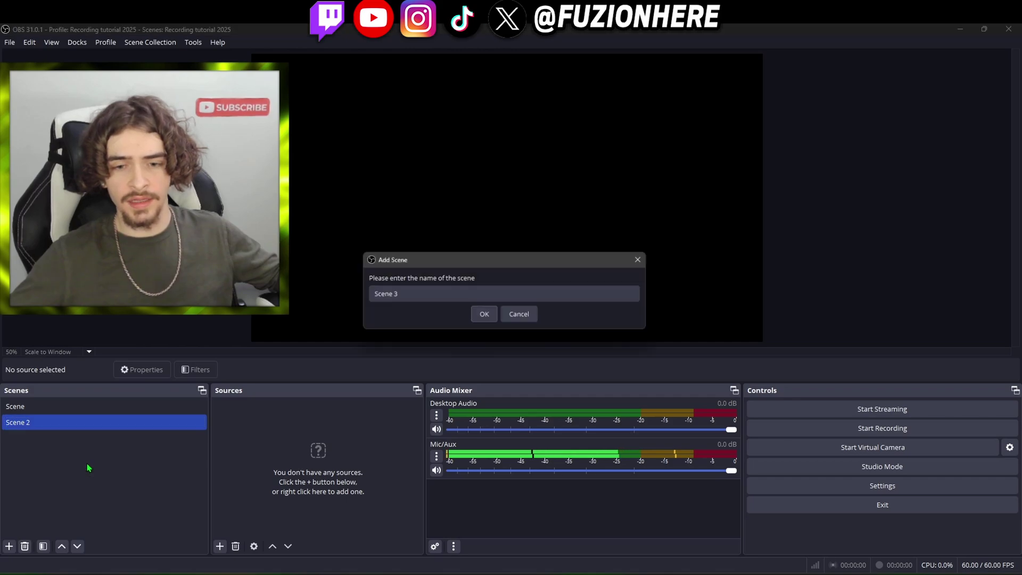
pyautogui.click(485, 316)
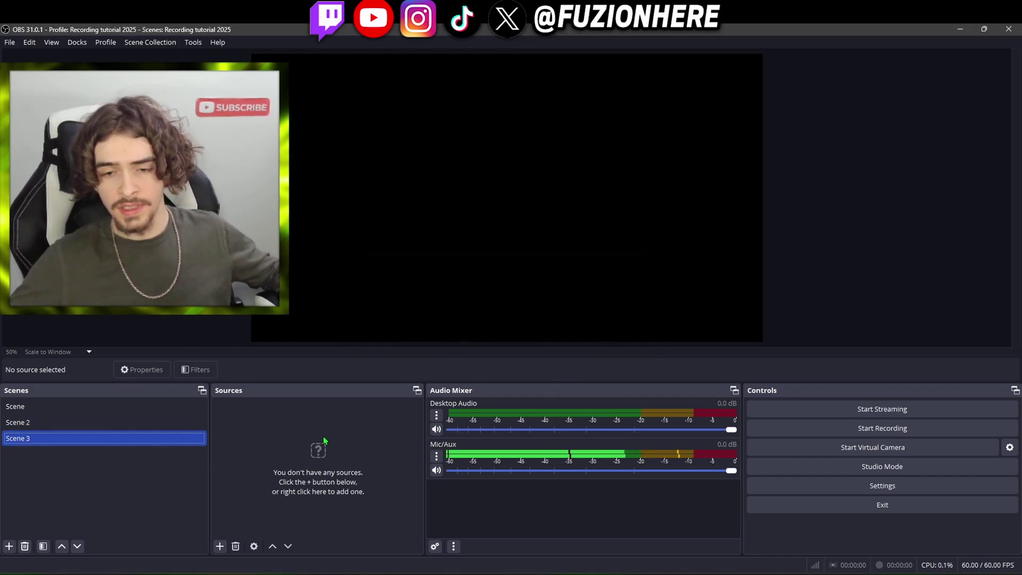
# Step: Add a Display Capture 2 source to Scene 3, then reselect the original Scene
pyautogui.rightClick(362, 416)
pyautogui.moveTo(388, 422)
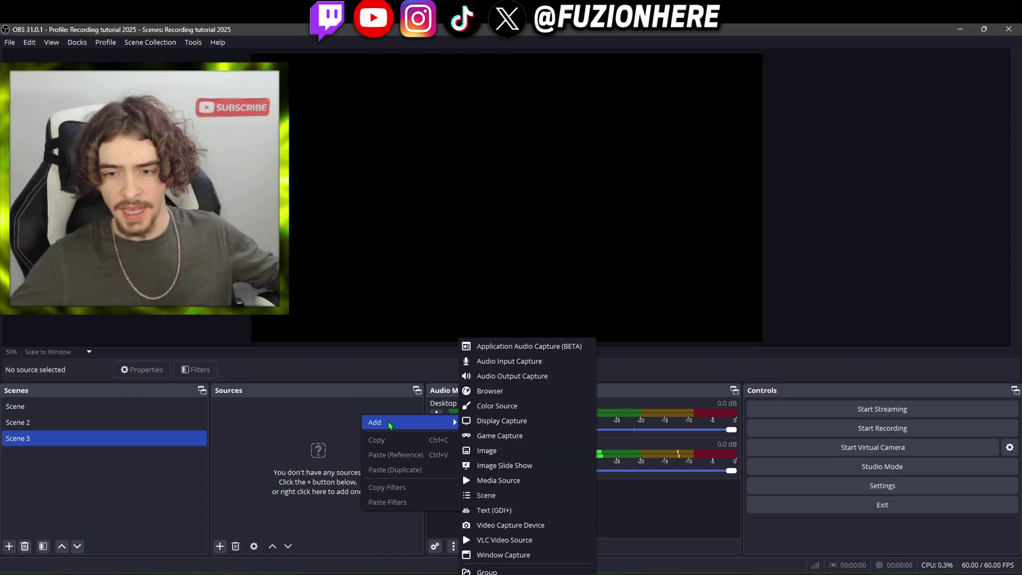
pyautogui.click(501, 420)
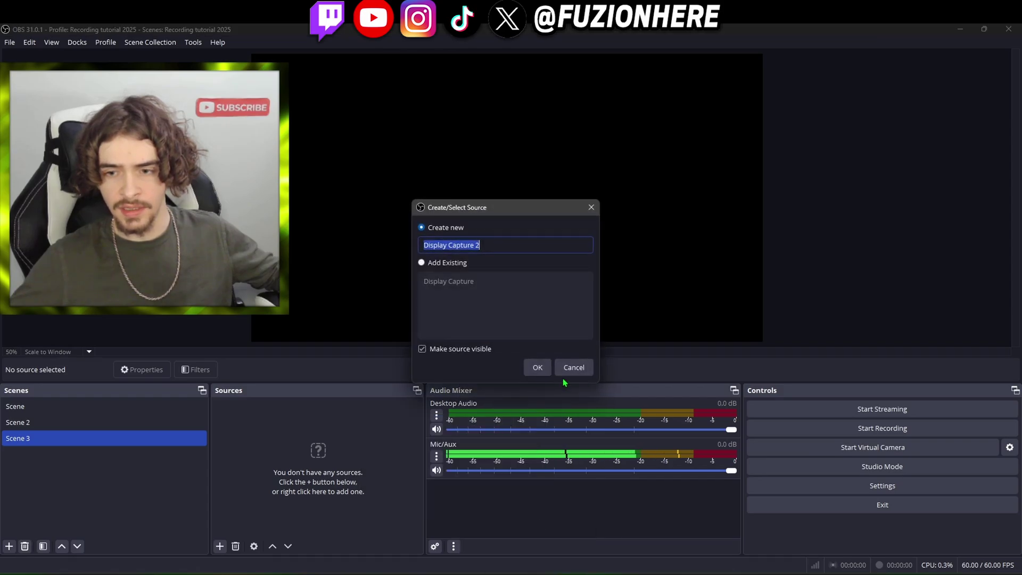
pyautogui.click(536, 367)
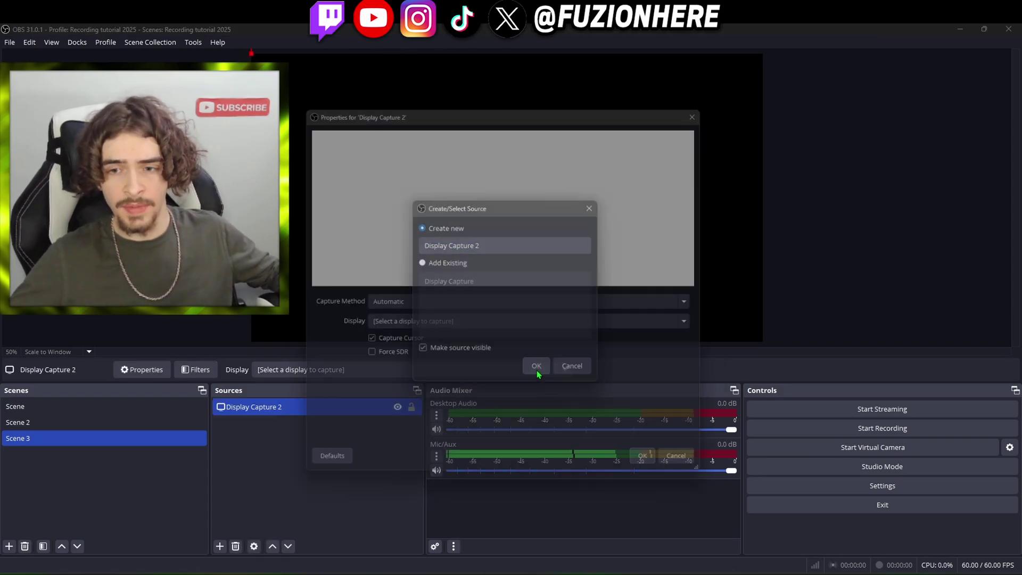
pyautogui.click(660, 471)
pyautogui.click(46, 407)
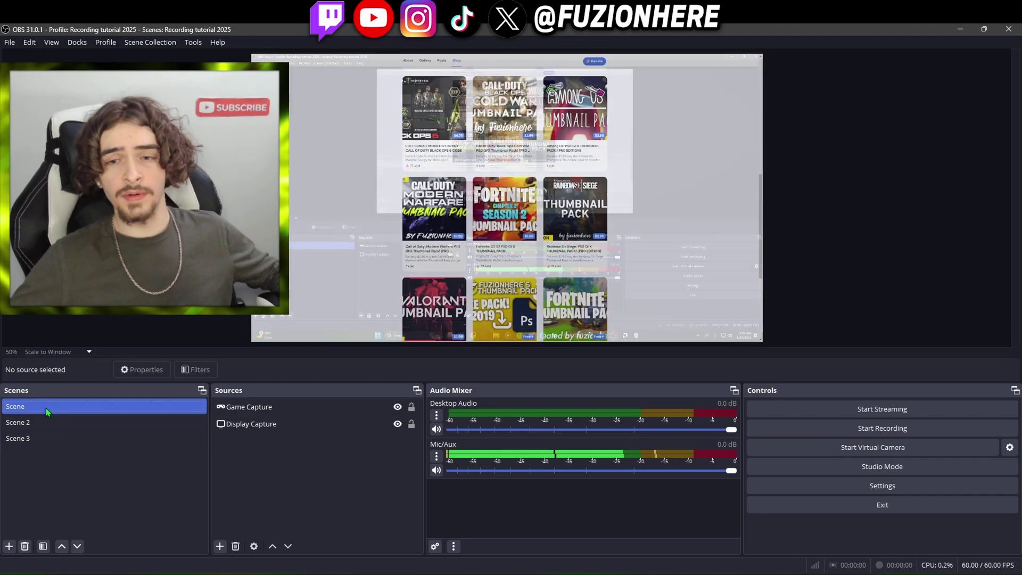
pyautogui.click(77, 407)
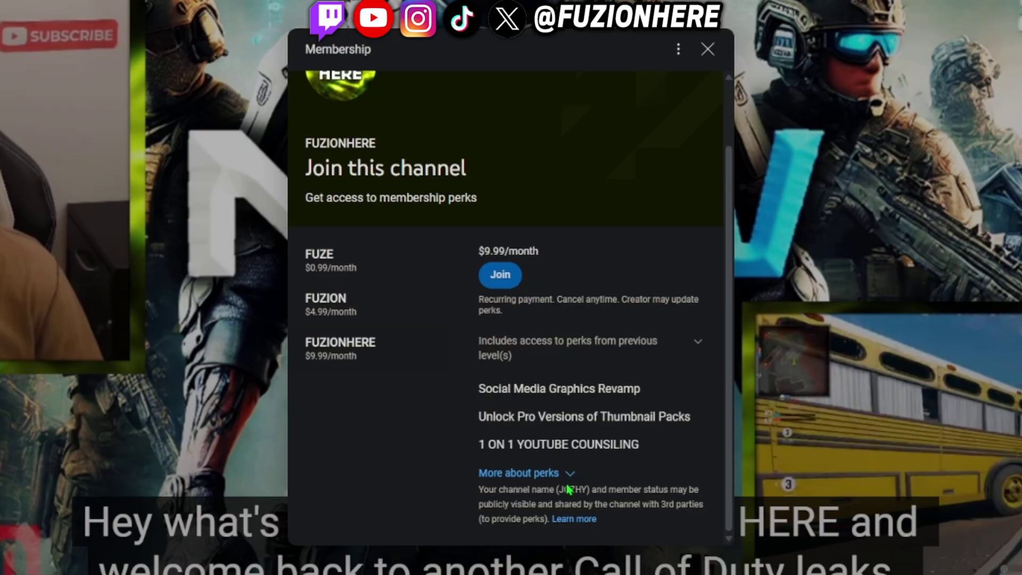
pyautogui.click(569, 473)
# Step: Highlight the 1 ON 1 YOUTUBE COUNSILING perk description in the membership panel
pyautogui.scroll(-2, 677, 468)
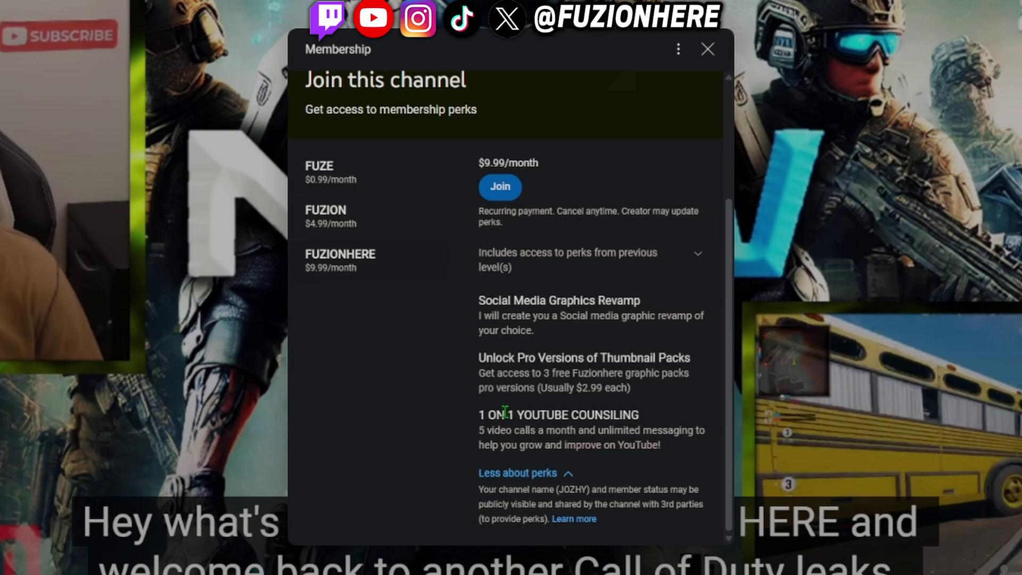
pyautogui.moveTo(481, 418); pyautogui.dragTo(688, 451)
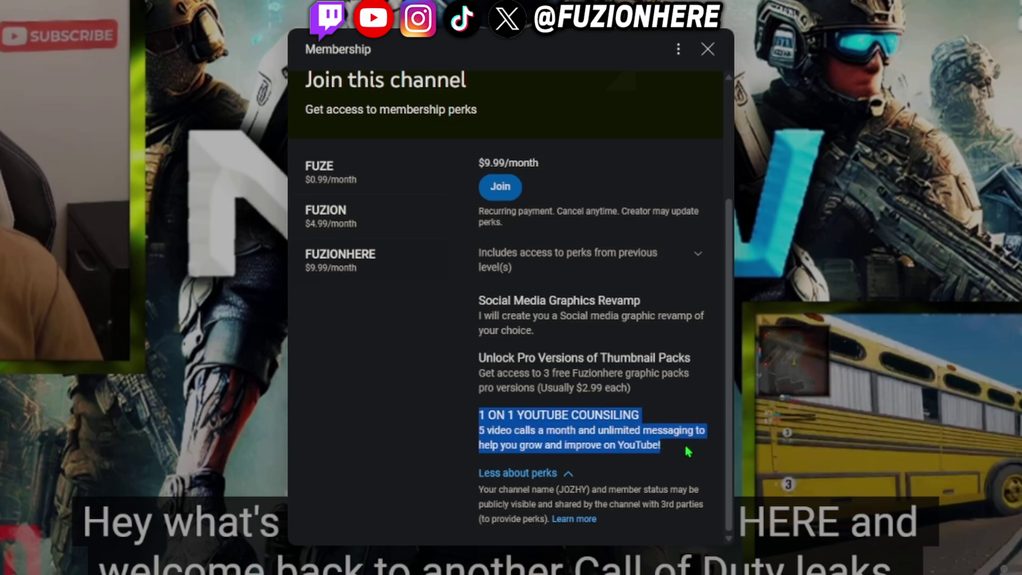